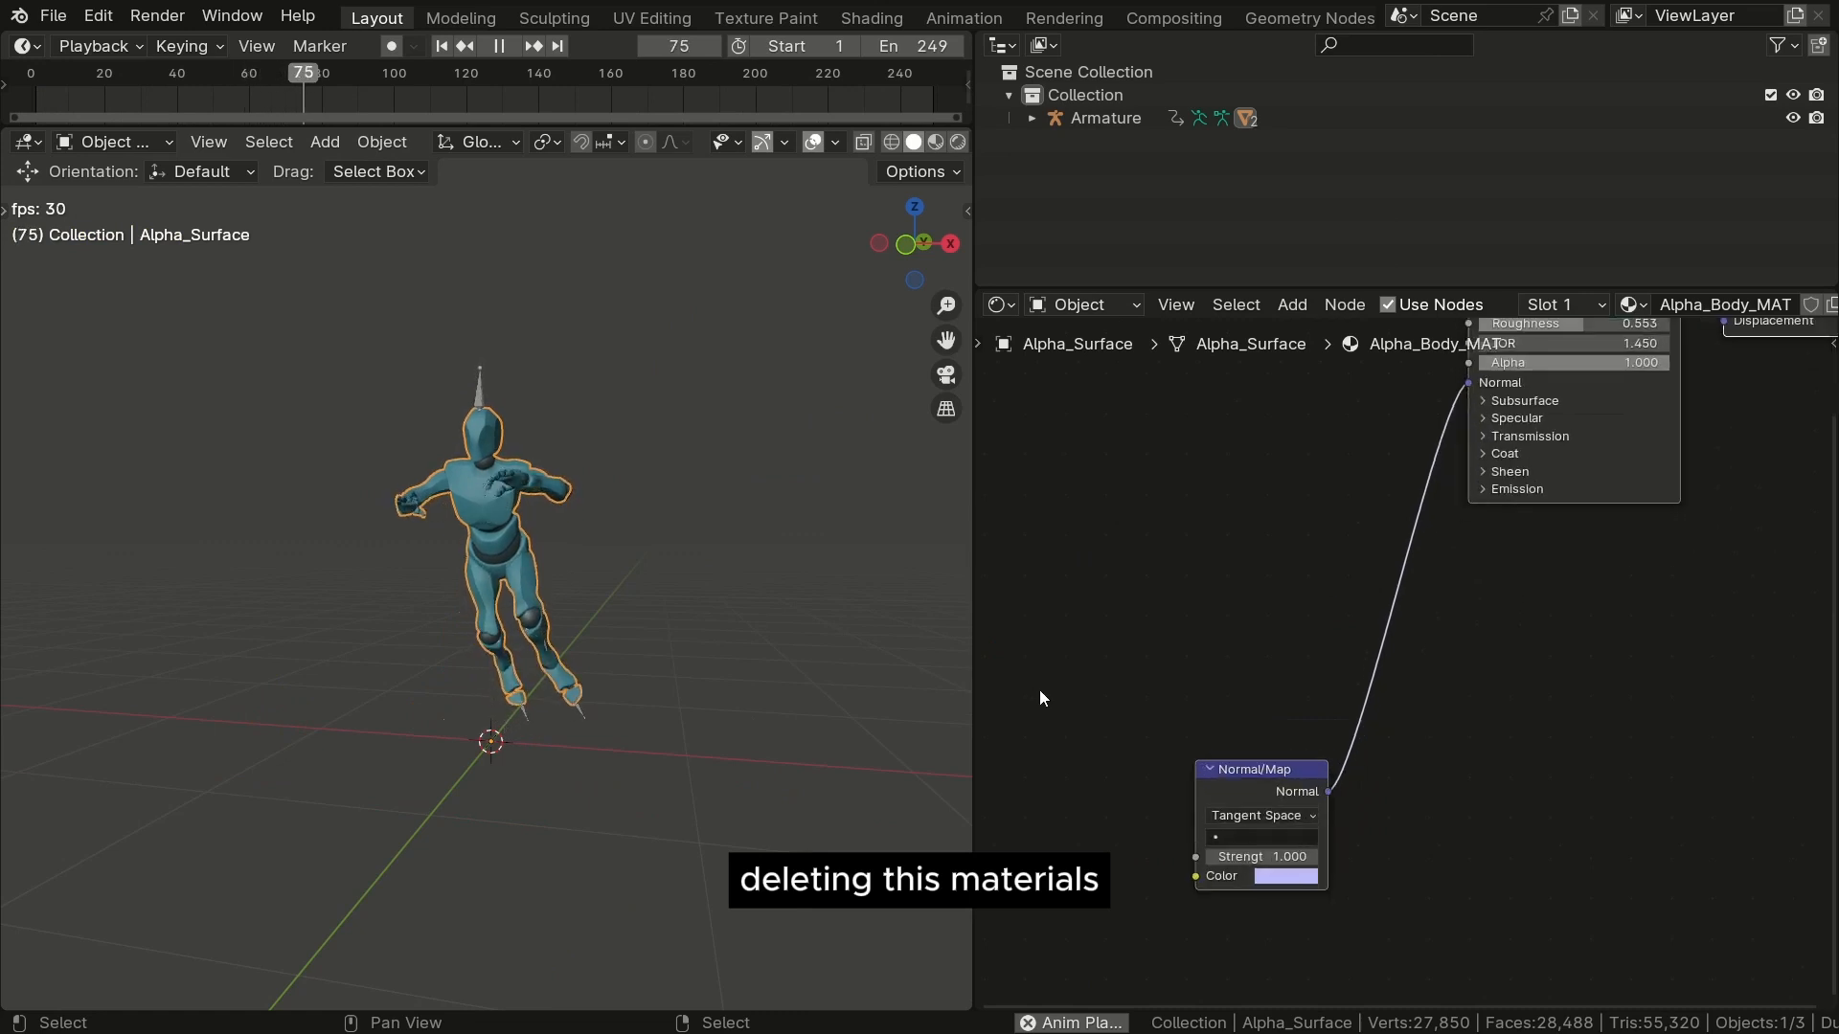
# Step: Delete the Normal Map nodes from both the Alpha_Body_MAT and Alpha_Joints_MAT materials
pyautogui.click(1256, 804)
pyautogui.press('x')
pyautogui.click(525, 565)
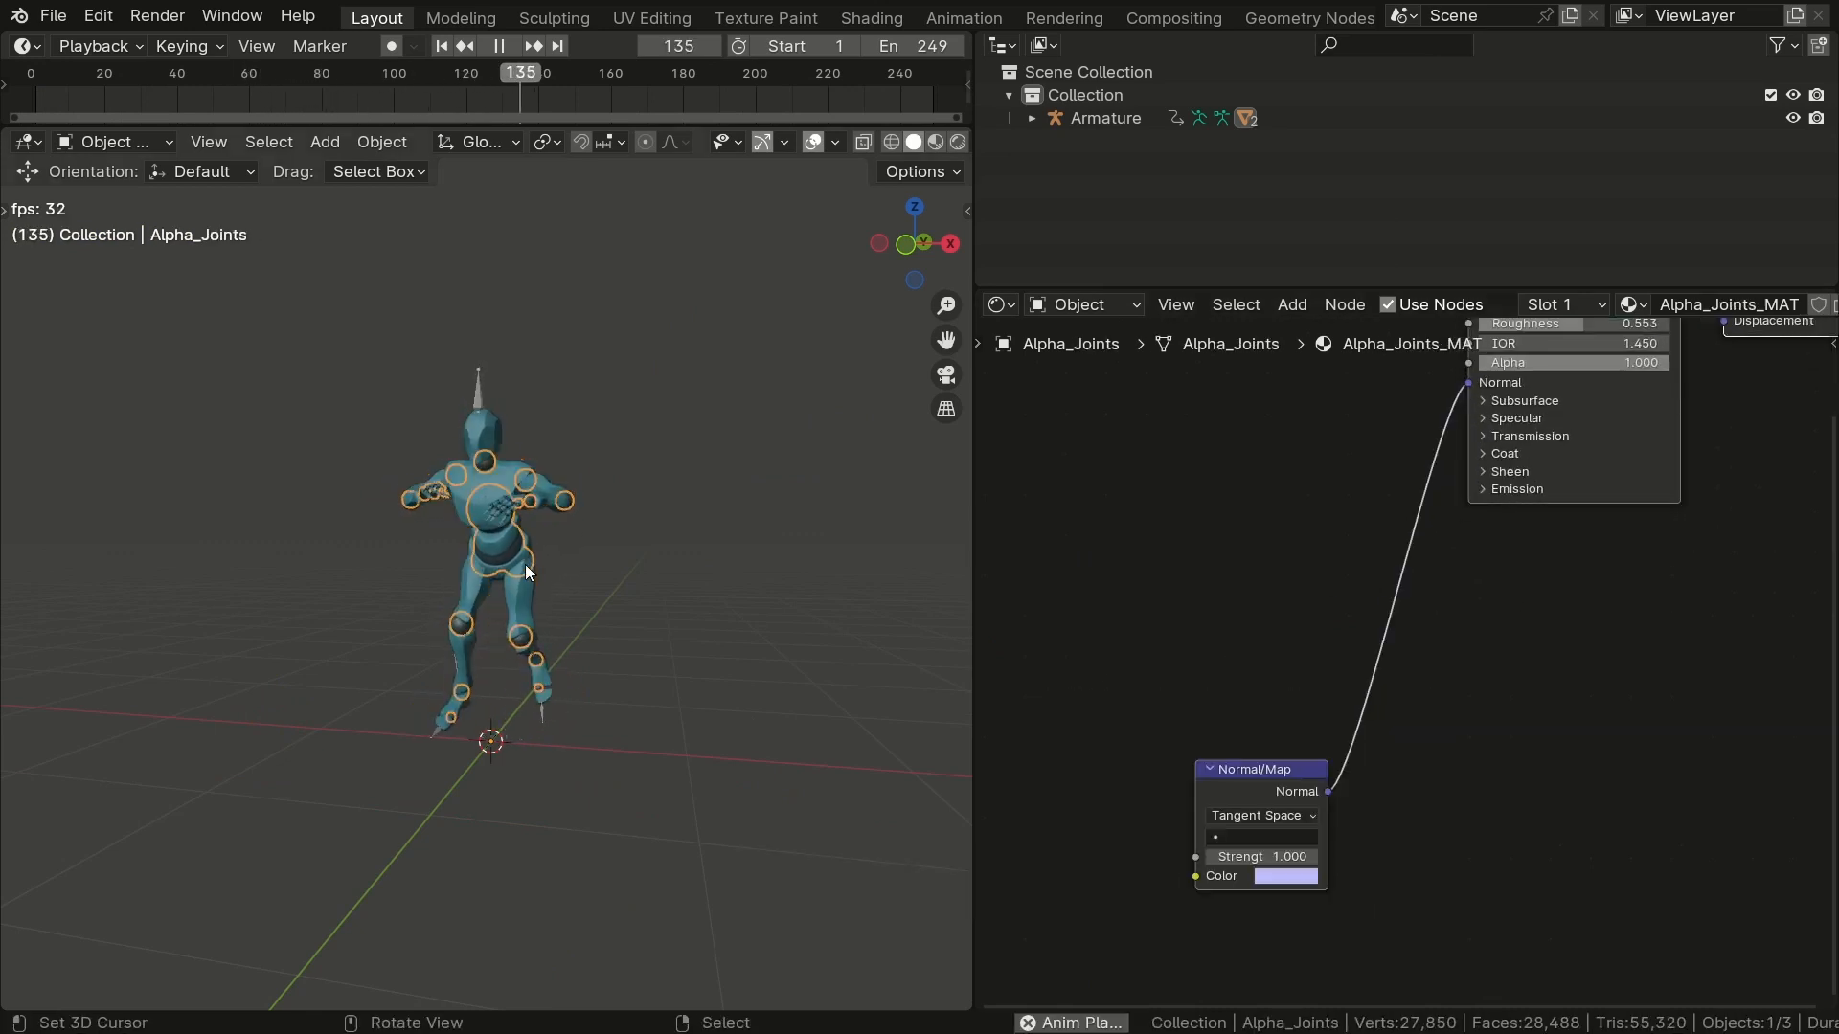
pyautogui.press('x')
pyautogui.moveTo(1392, 537); pyautogui.dragTo(1277, 680, button='middle')
pyautogui.scroll(1, 1277, 680)
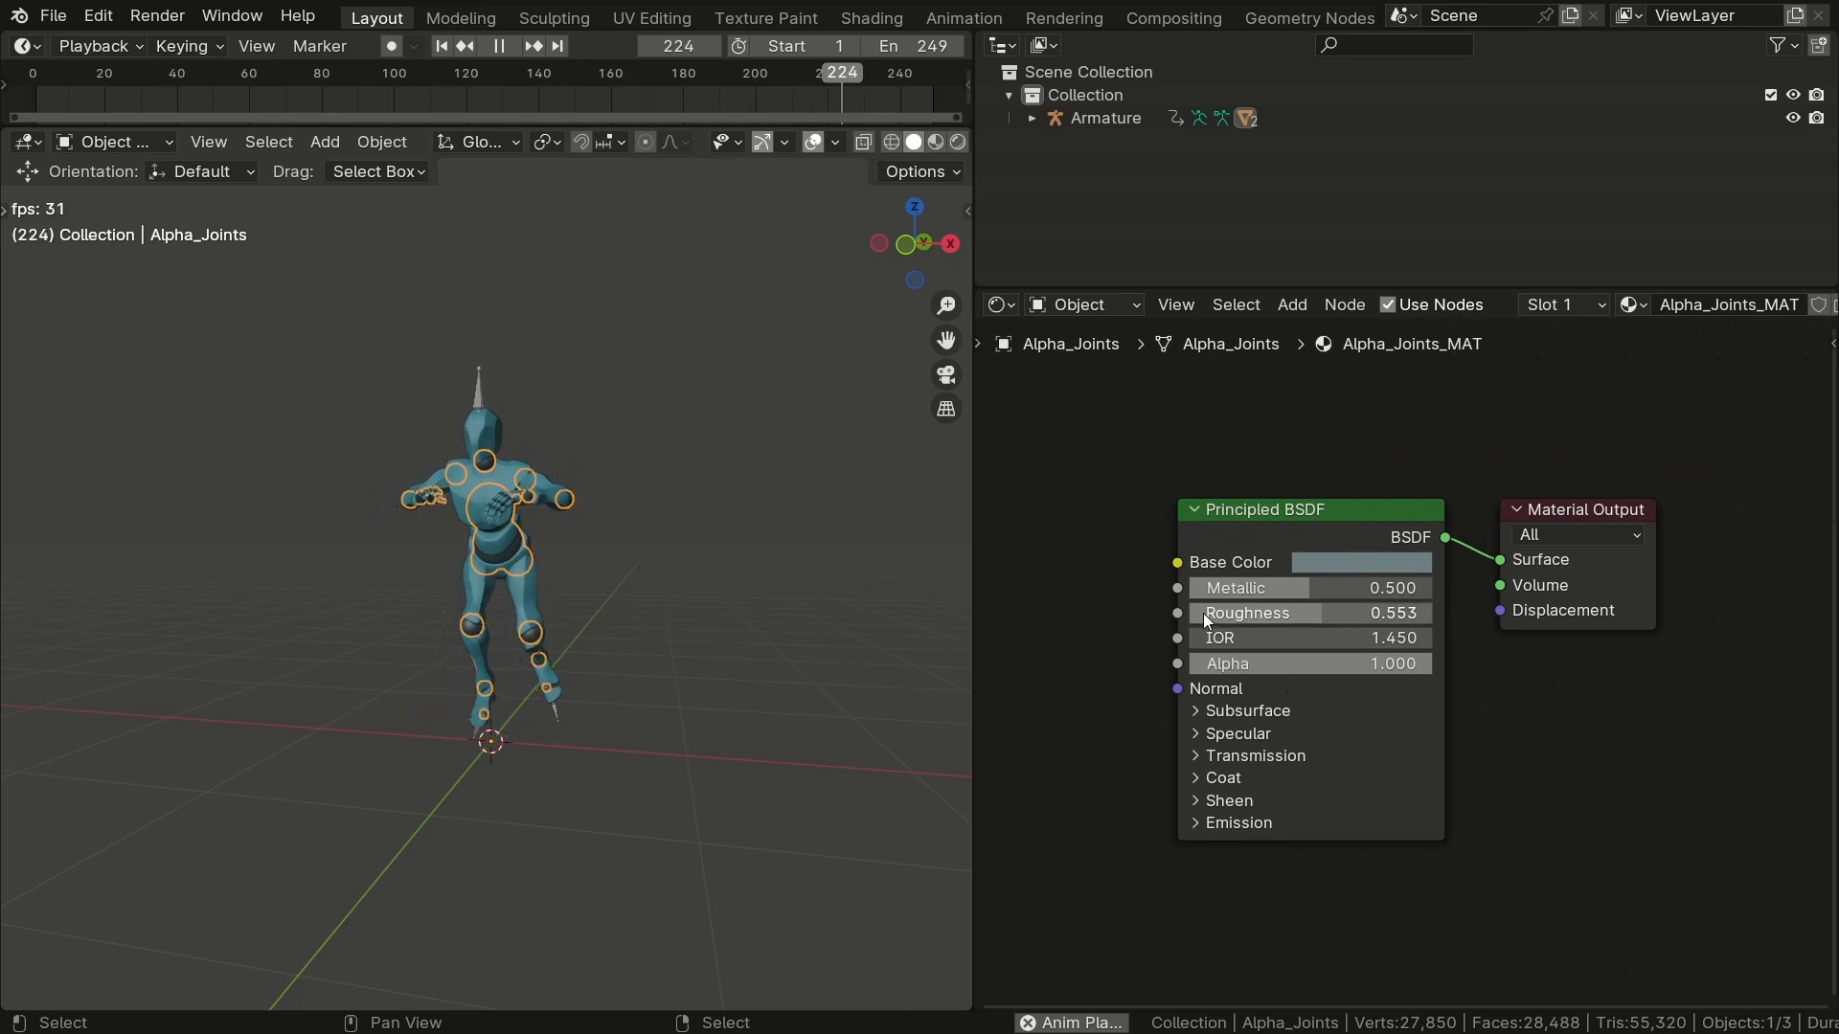
# Step: Set the base colour of the joints material to grey and that of the body material to light grey
pyautogui.click(1388, 558)
pyautogui.click(506, 479)
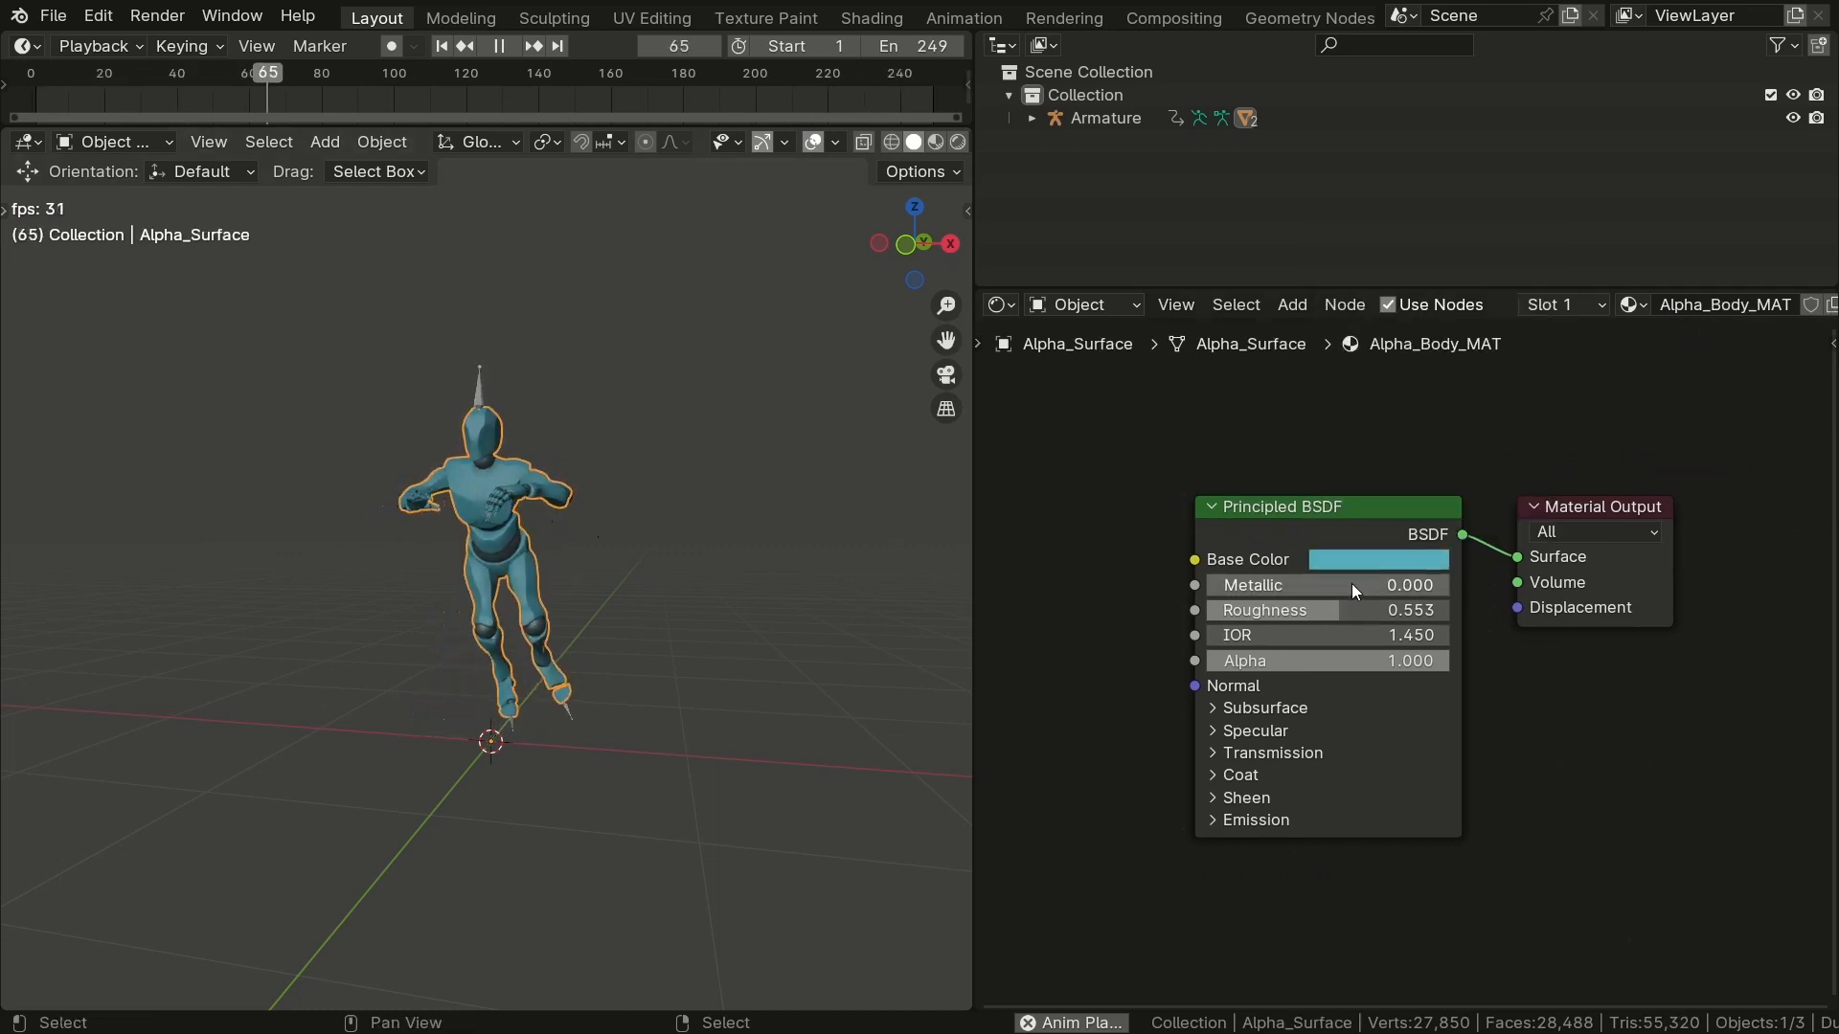
pyautogui.click(1382, 559)
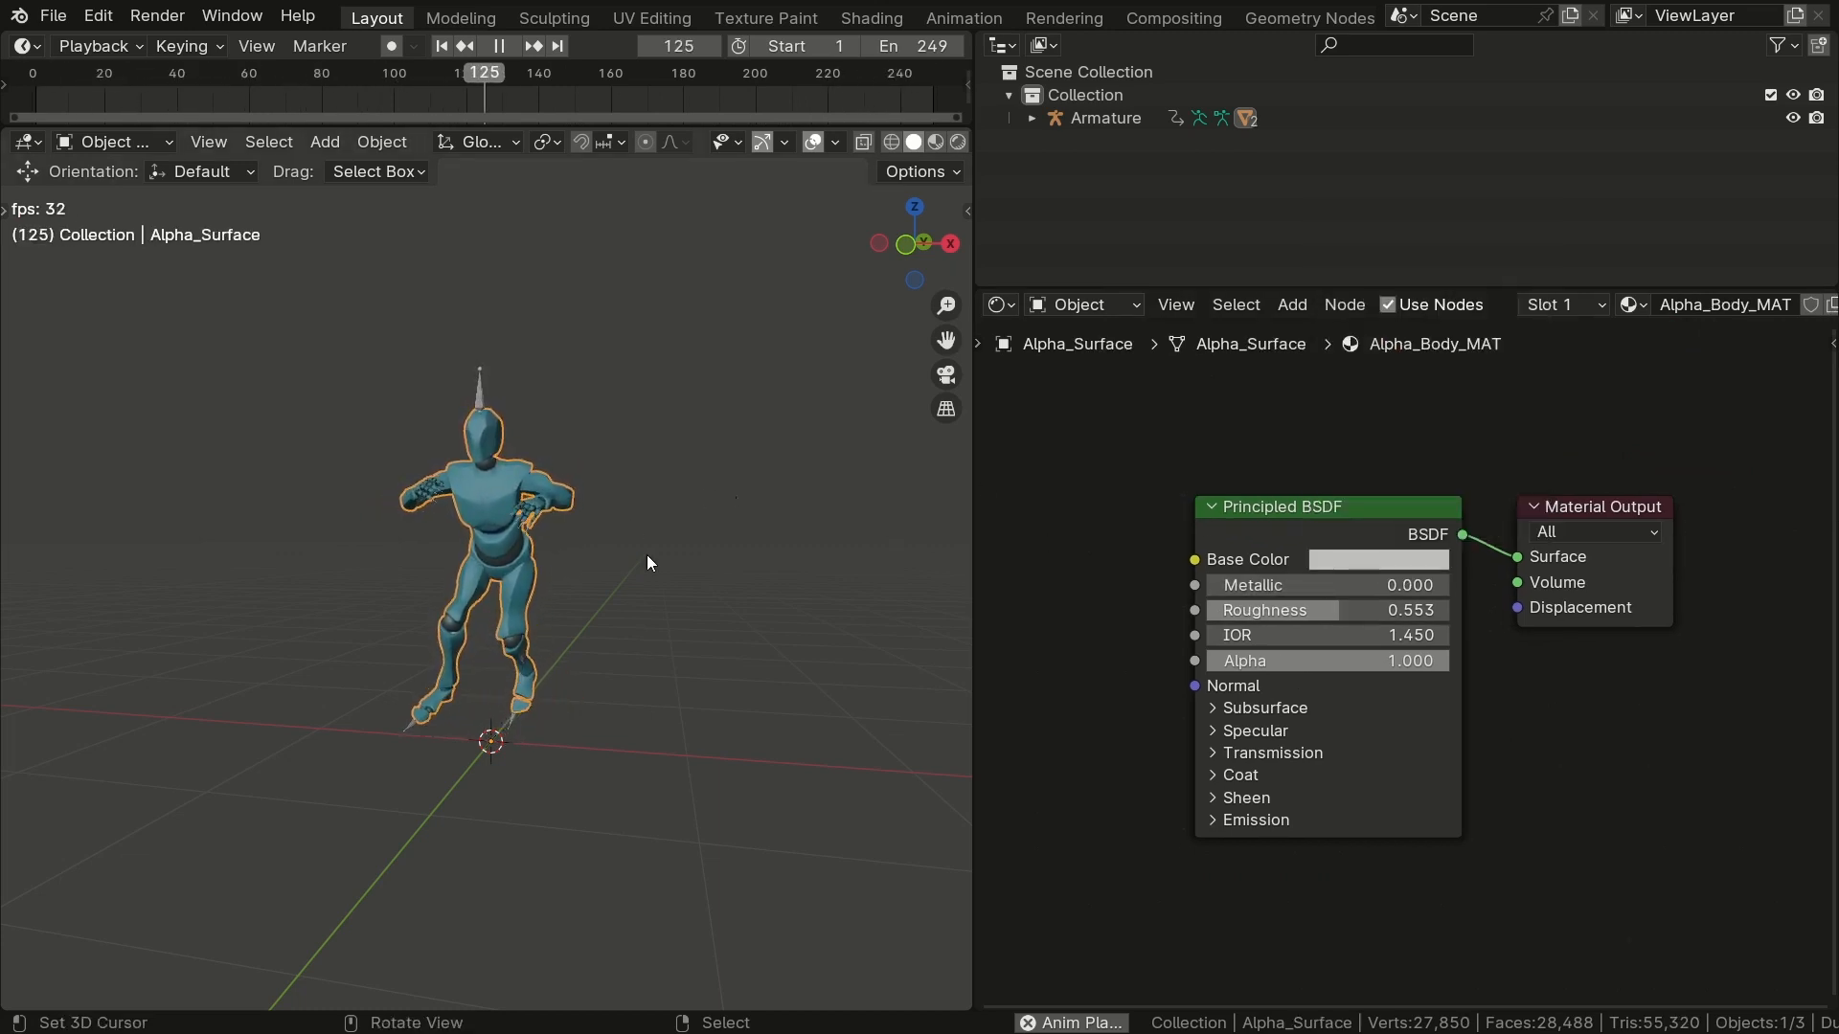
# Step: Show the character in Material Preview shading and set the joints material's Metallic value to 0
pyautogui.press('z')
pyautogui.click(586, 779)
pyautogui.moveTo(596, 566)
pyautogui.mouseDown(button='middle')
pyautogui.moveTo(736, 572)
pyautogui.moveTo(498, 555)
pyautogui.moveTo(662, 565)
pyautogui.moveTo(640, 573)
pyautogui.mouseUp(button='middle')
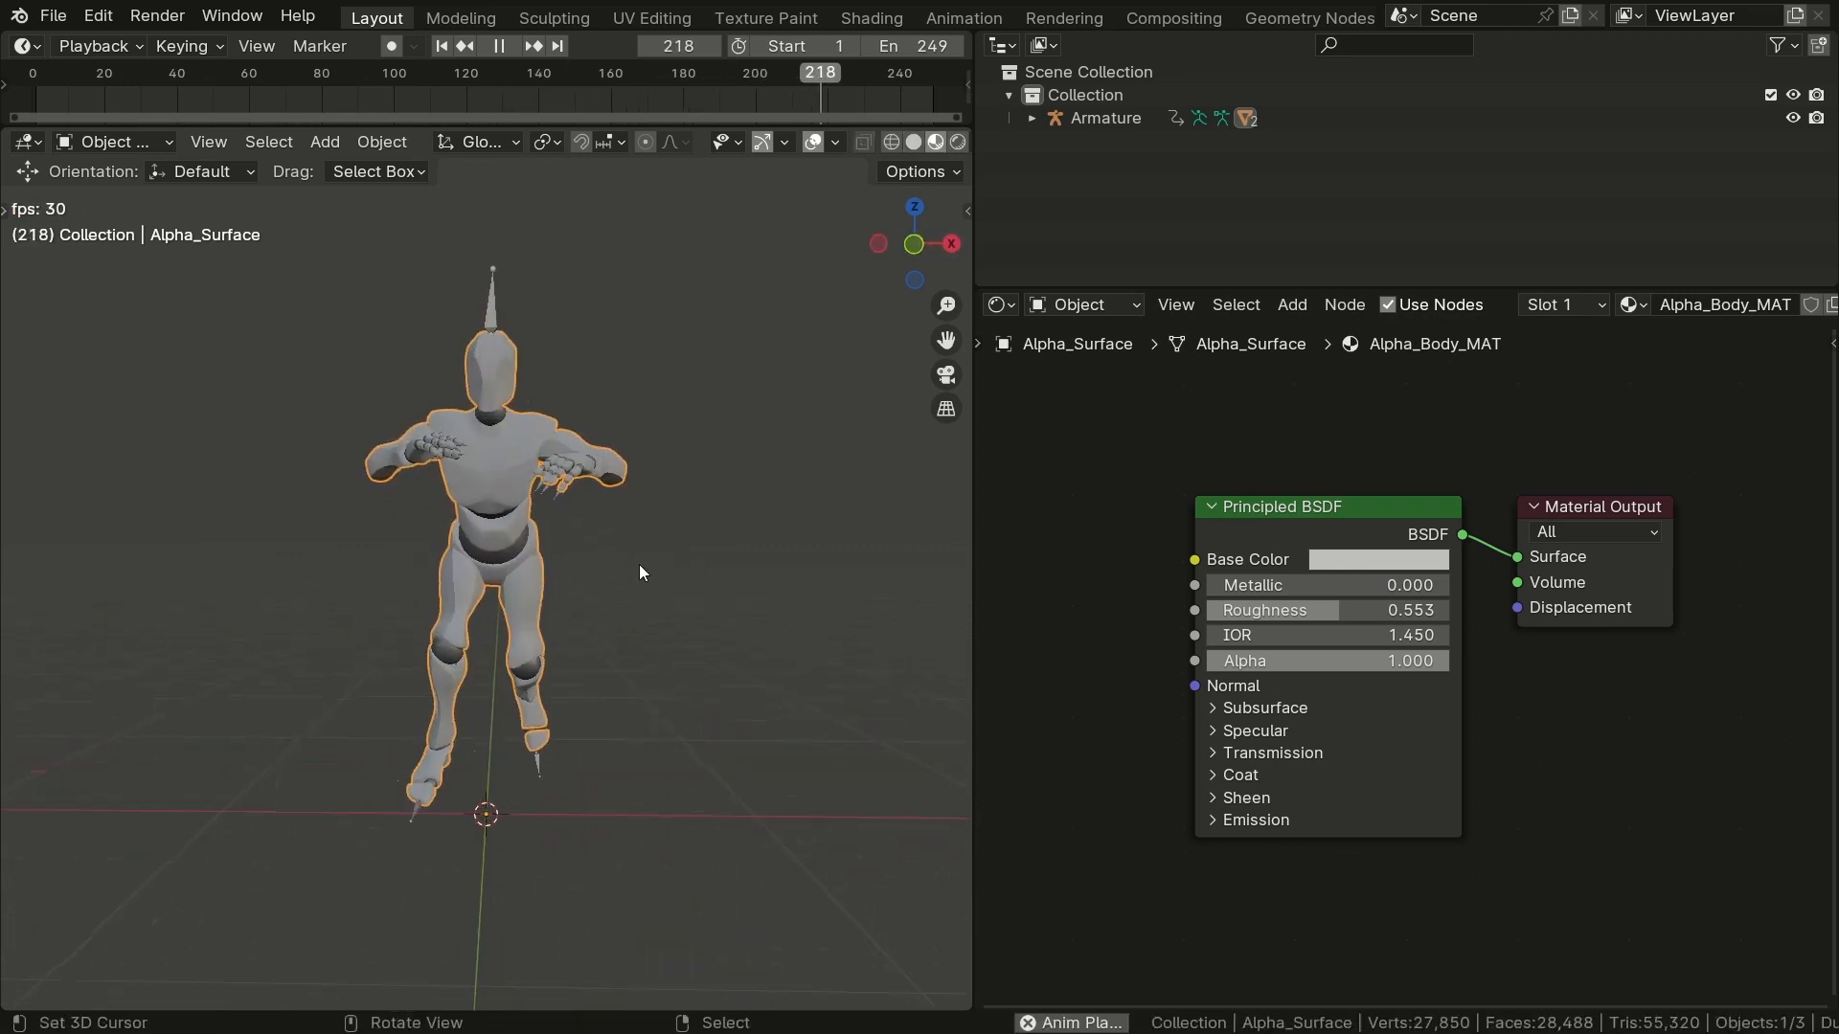
pyautogui.click(519, 523)
pyautogui.moveTo(1319, 589); pyautogui.dragTo(1208, 586)
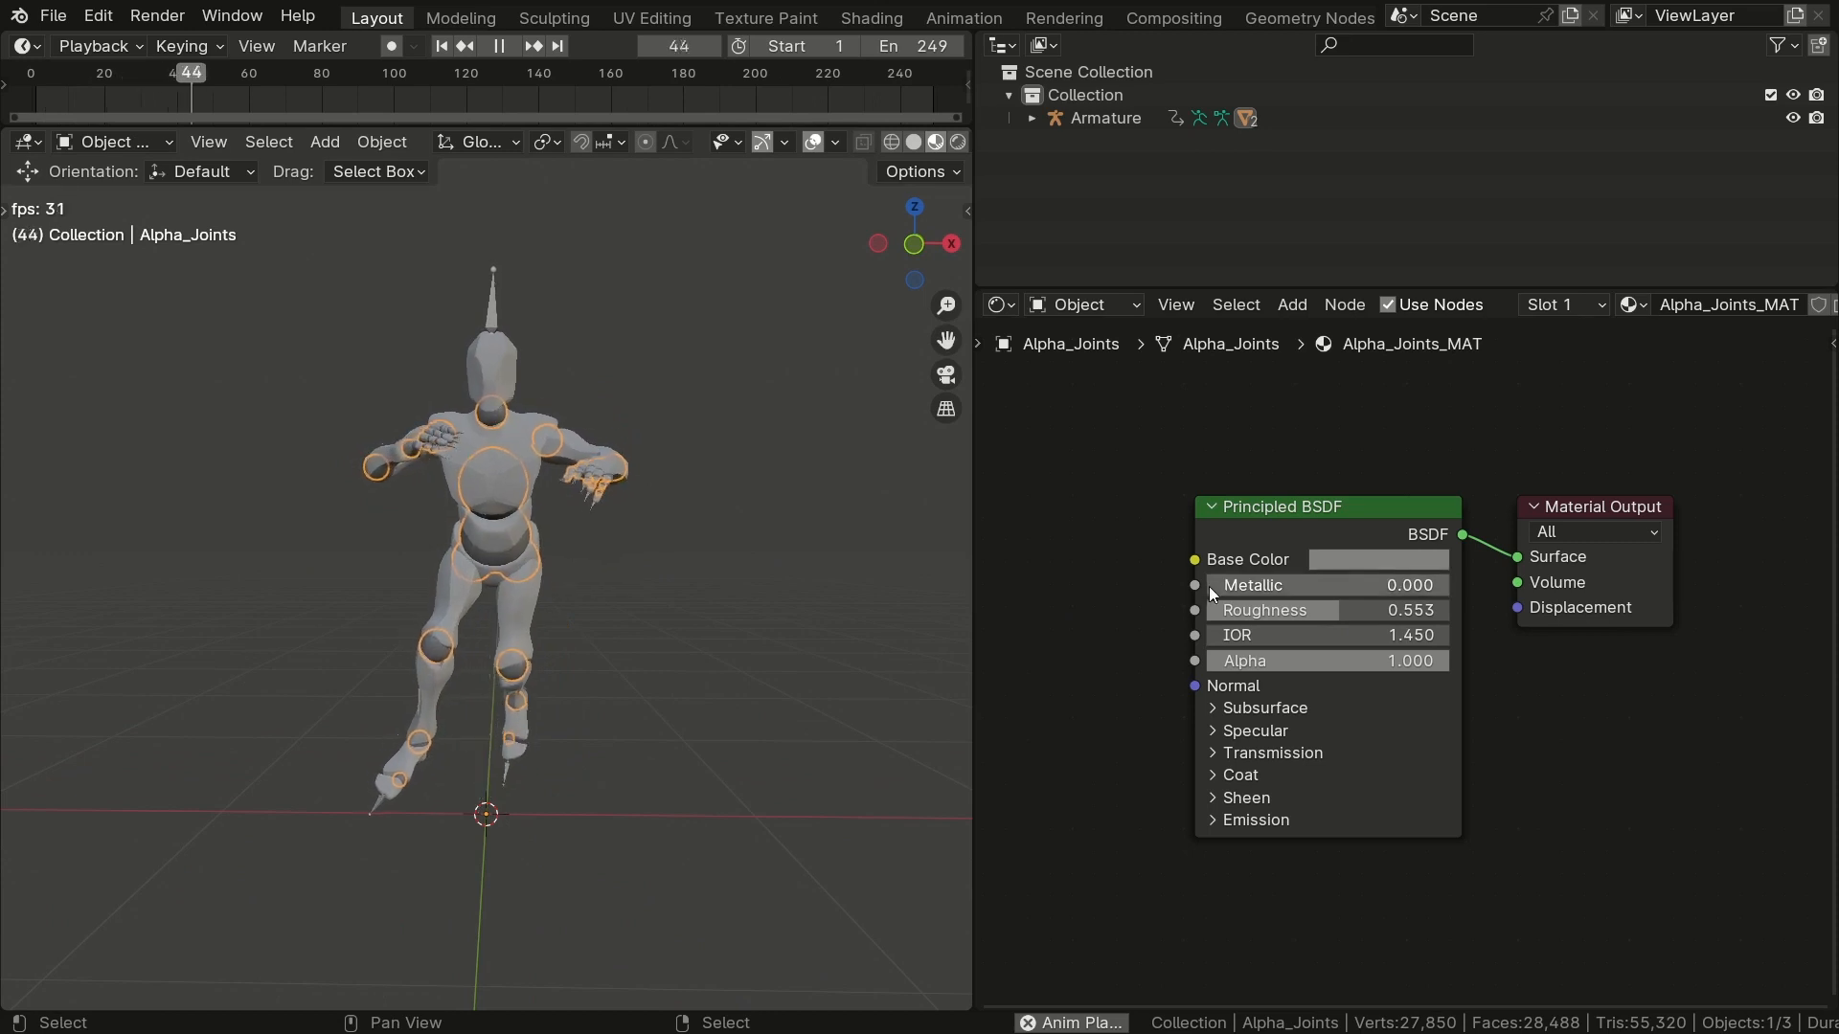
# Step: Stop the animation, deselect everything, add a camera and align it to the front view of the character
pyautogui.moveTo(731, 503); pyautogui.dragTo(595, 467, button='middle')
pyautogui.press('space')
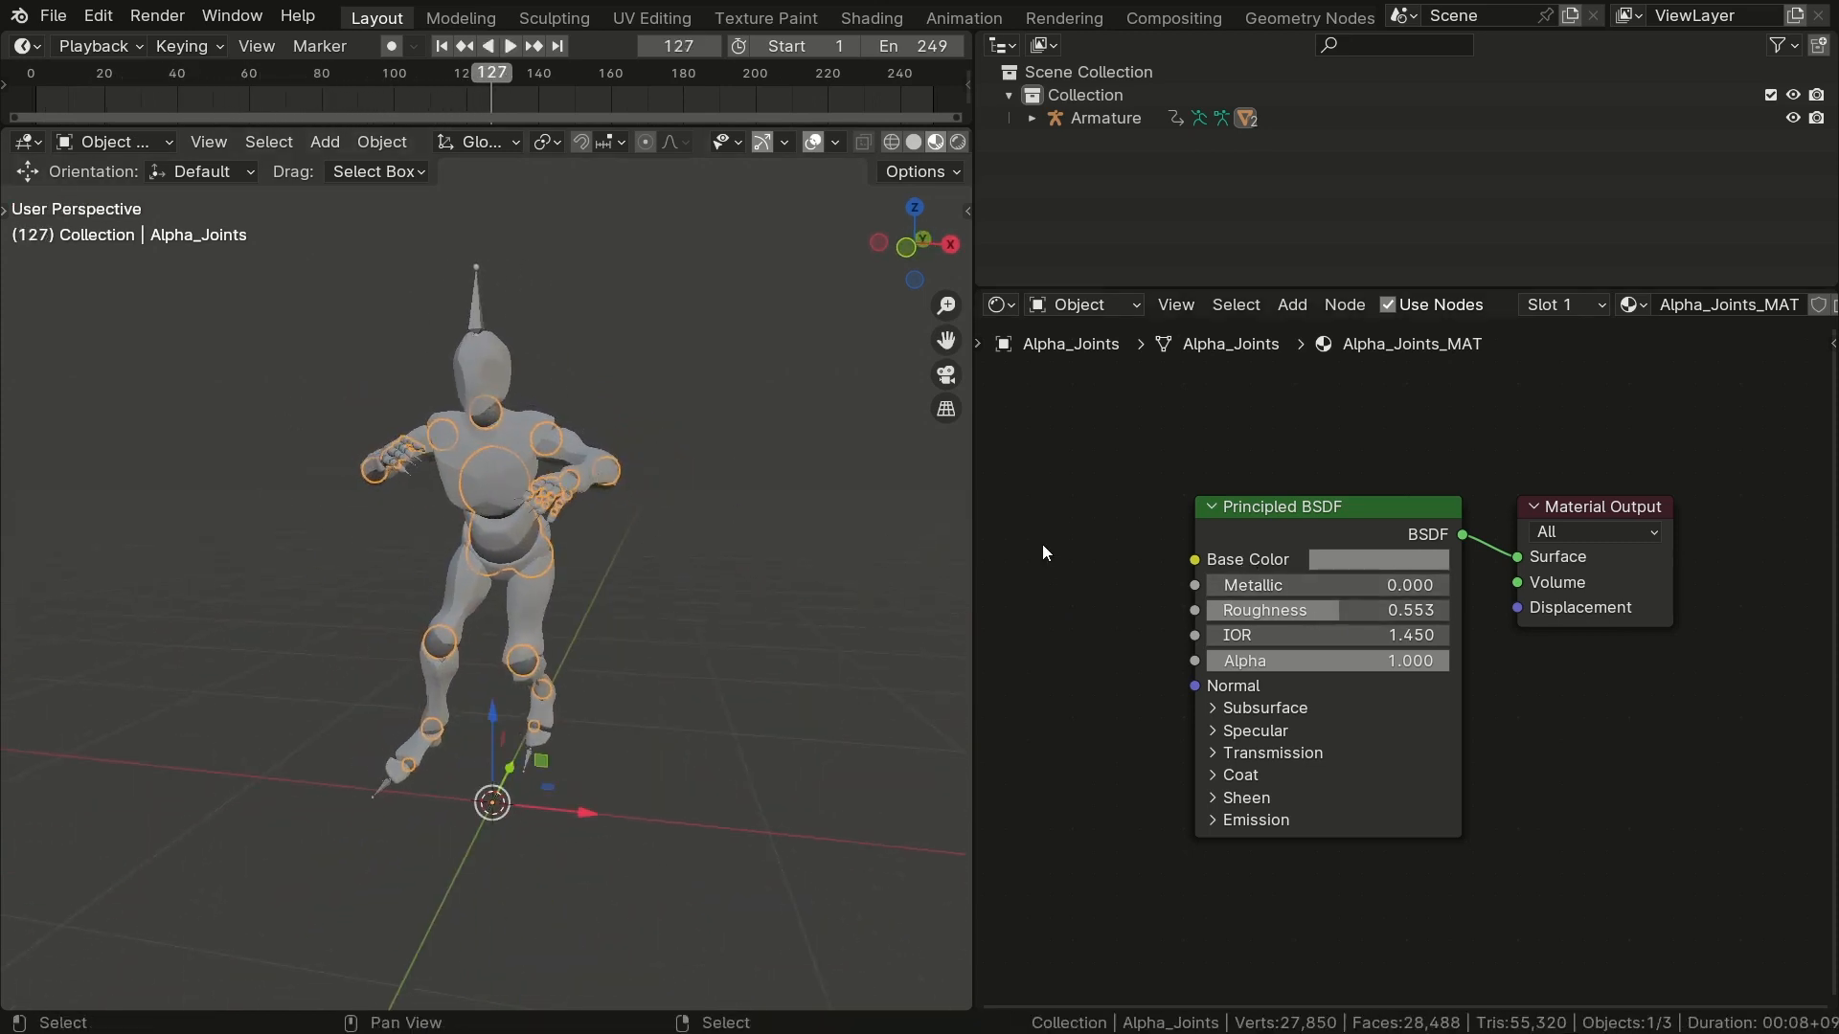
pyautogui.press('a')
pyautogui.hotkey('alt', 'a')
pyautogui.hotkey('shift', 'a')
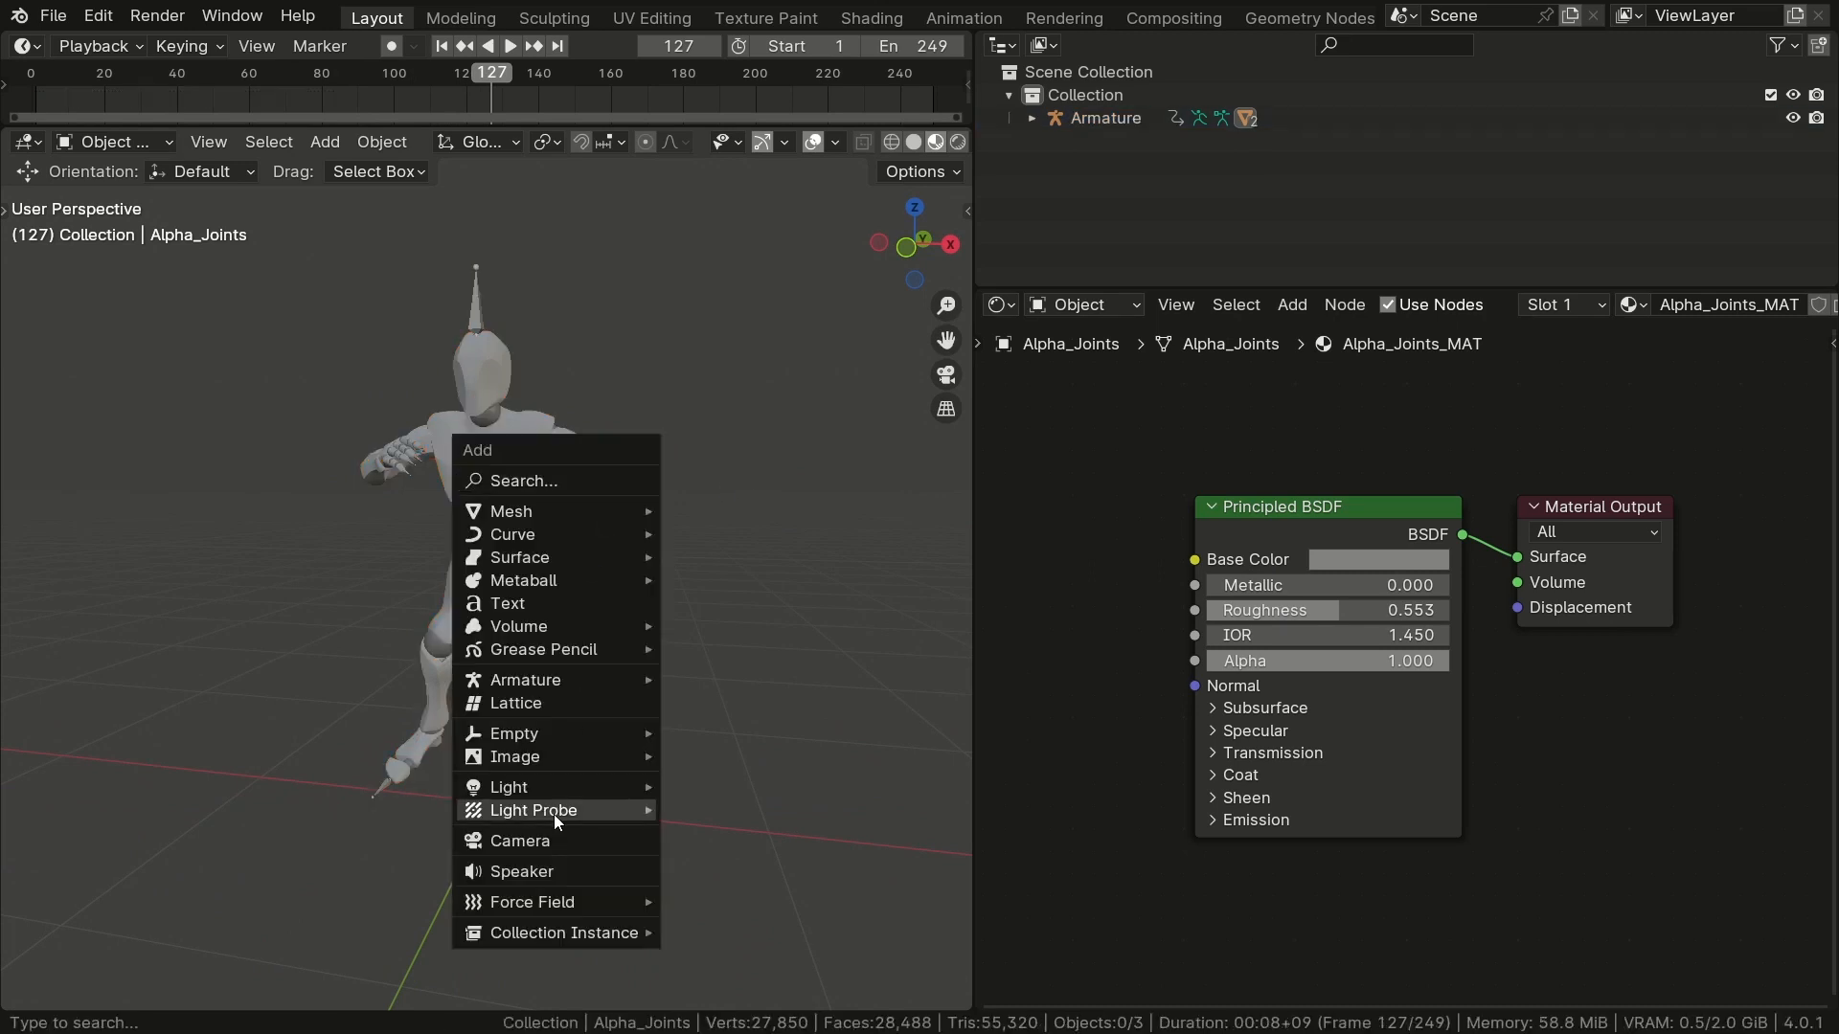
pyautogui.click(518, 841)
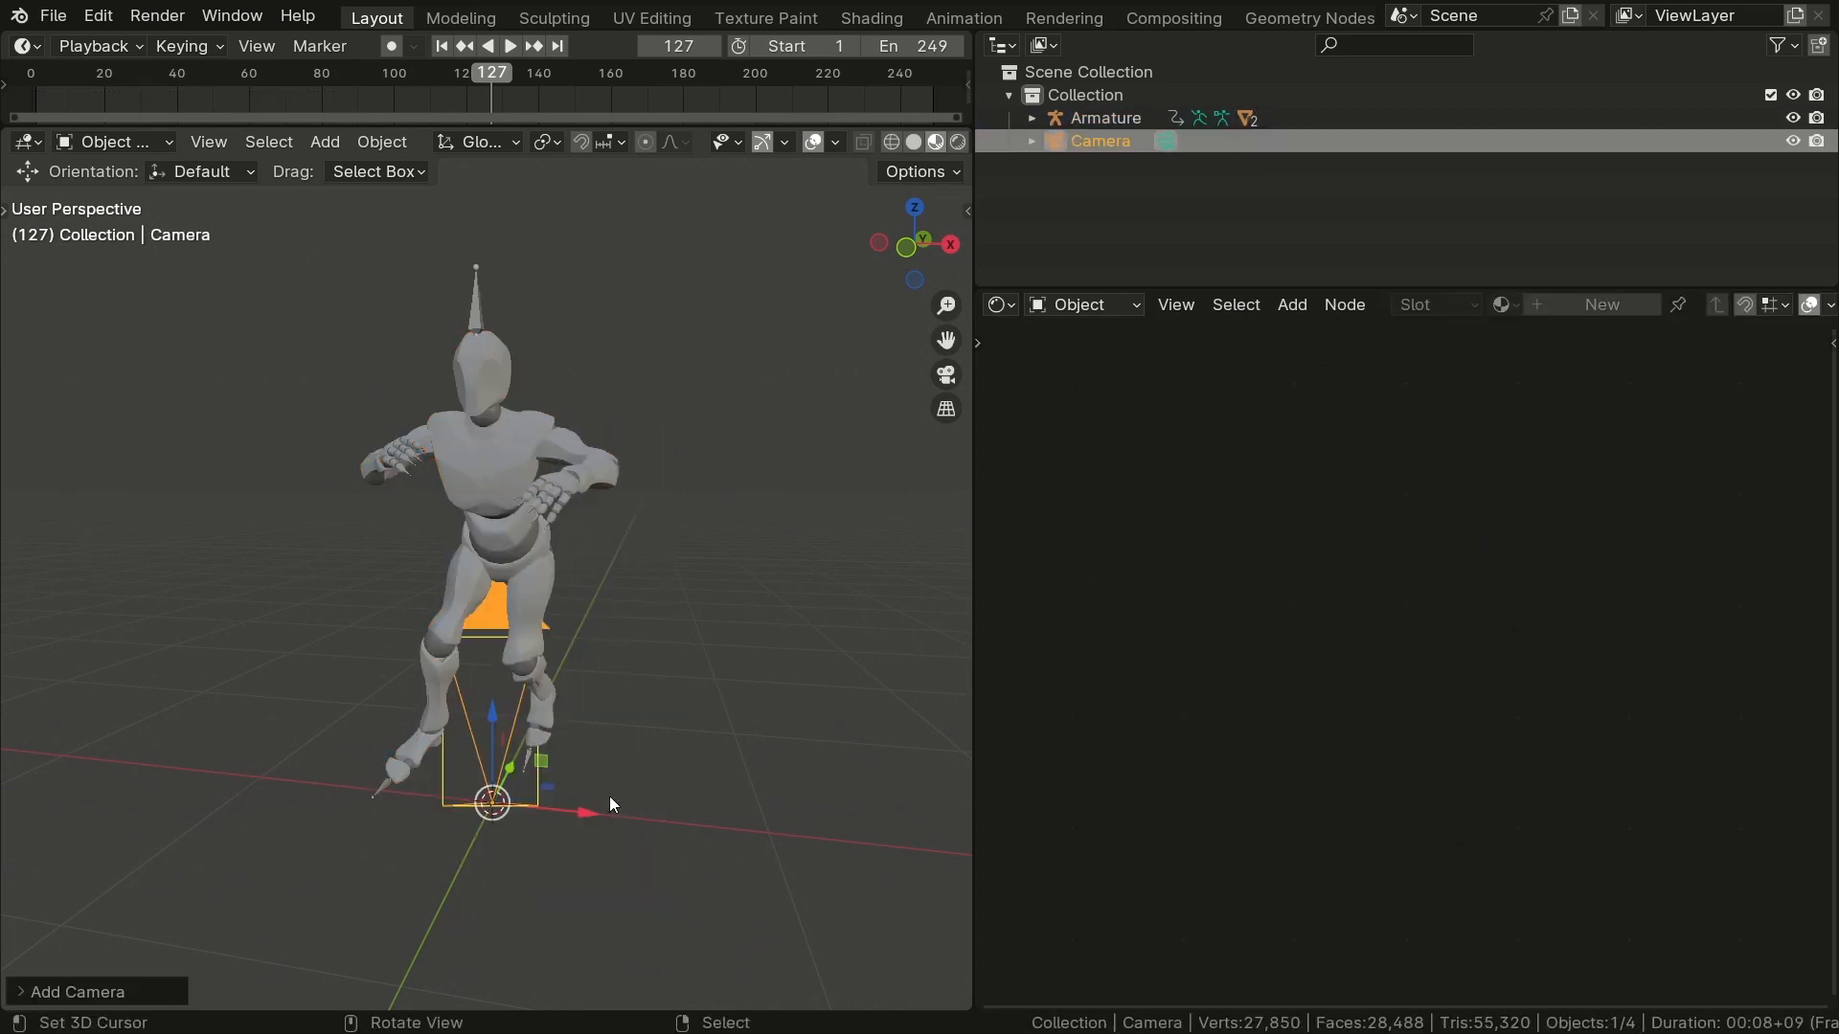
pyautogui.press('KP_1')
pyautogui.press('ctrl+alt+KP_0')
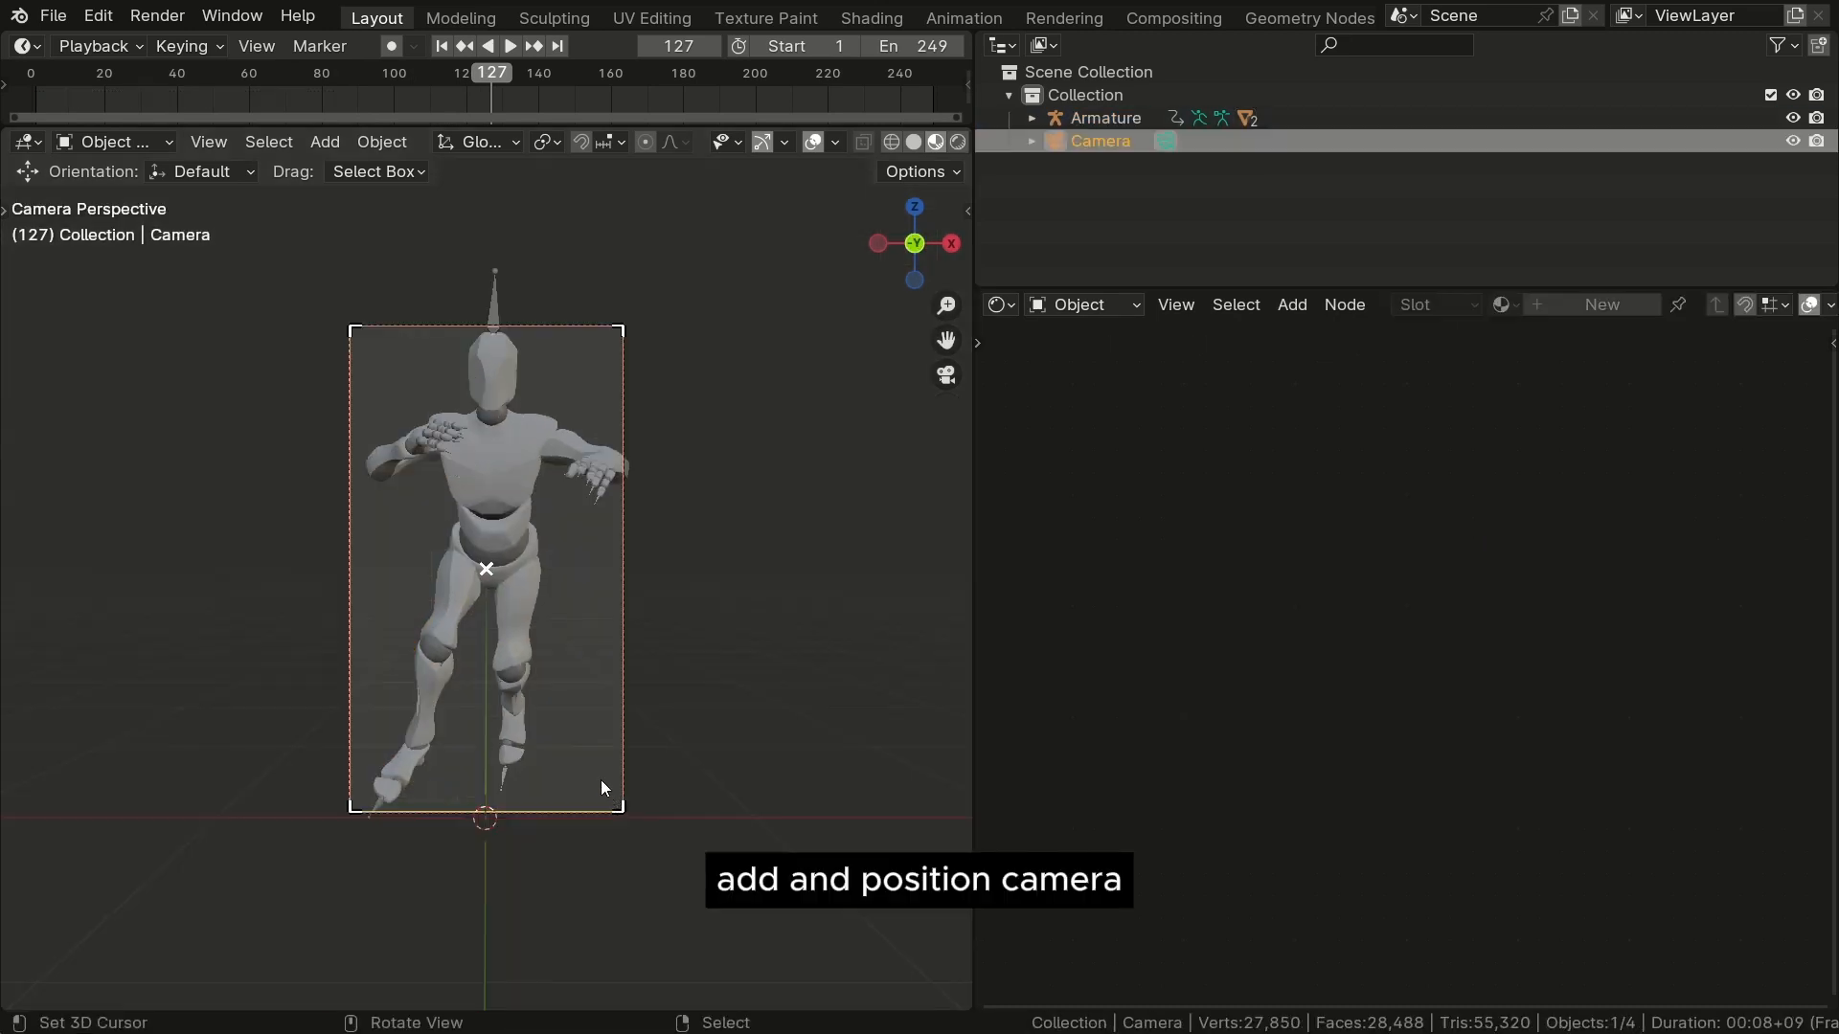
# Step: Move the camera back about 4.1 m along its local Z axis and check the framing with the animation playing
pyautogui.press('g')
pyautogui.press('z')
pyautogui.press('z')
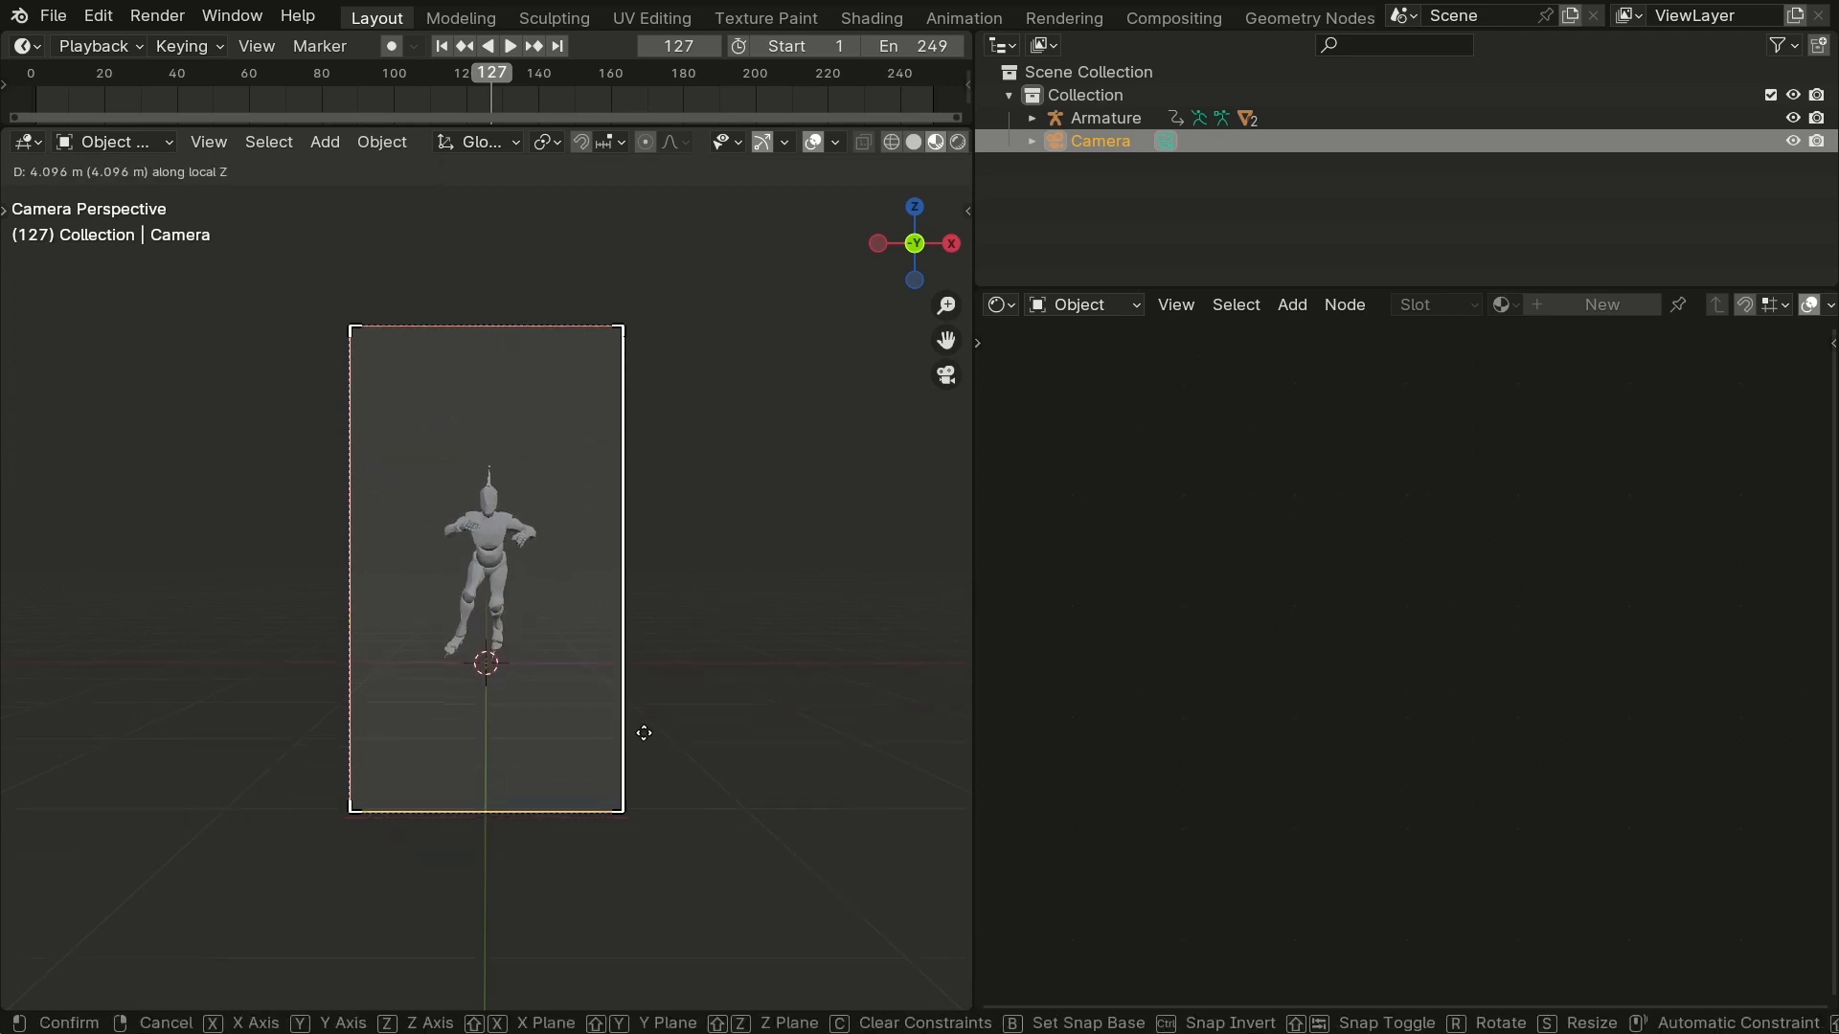
pyautogui.click(643, 733)
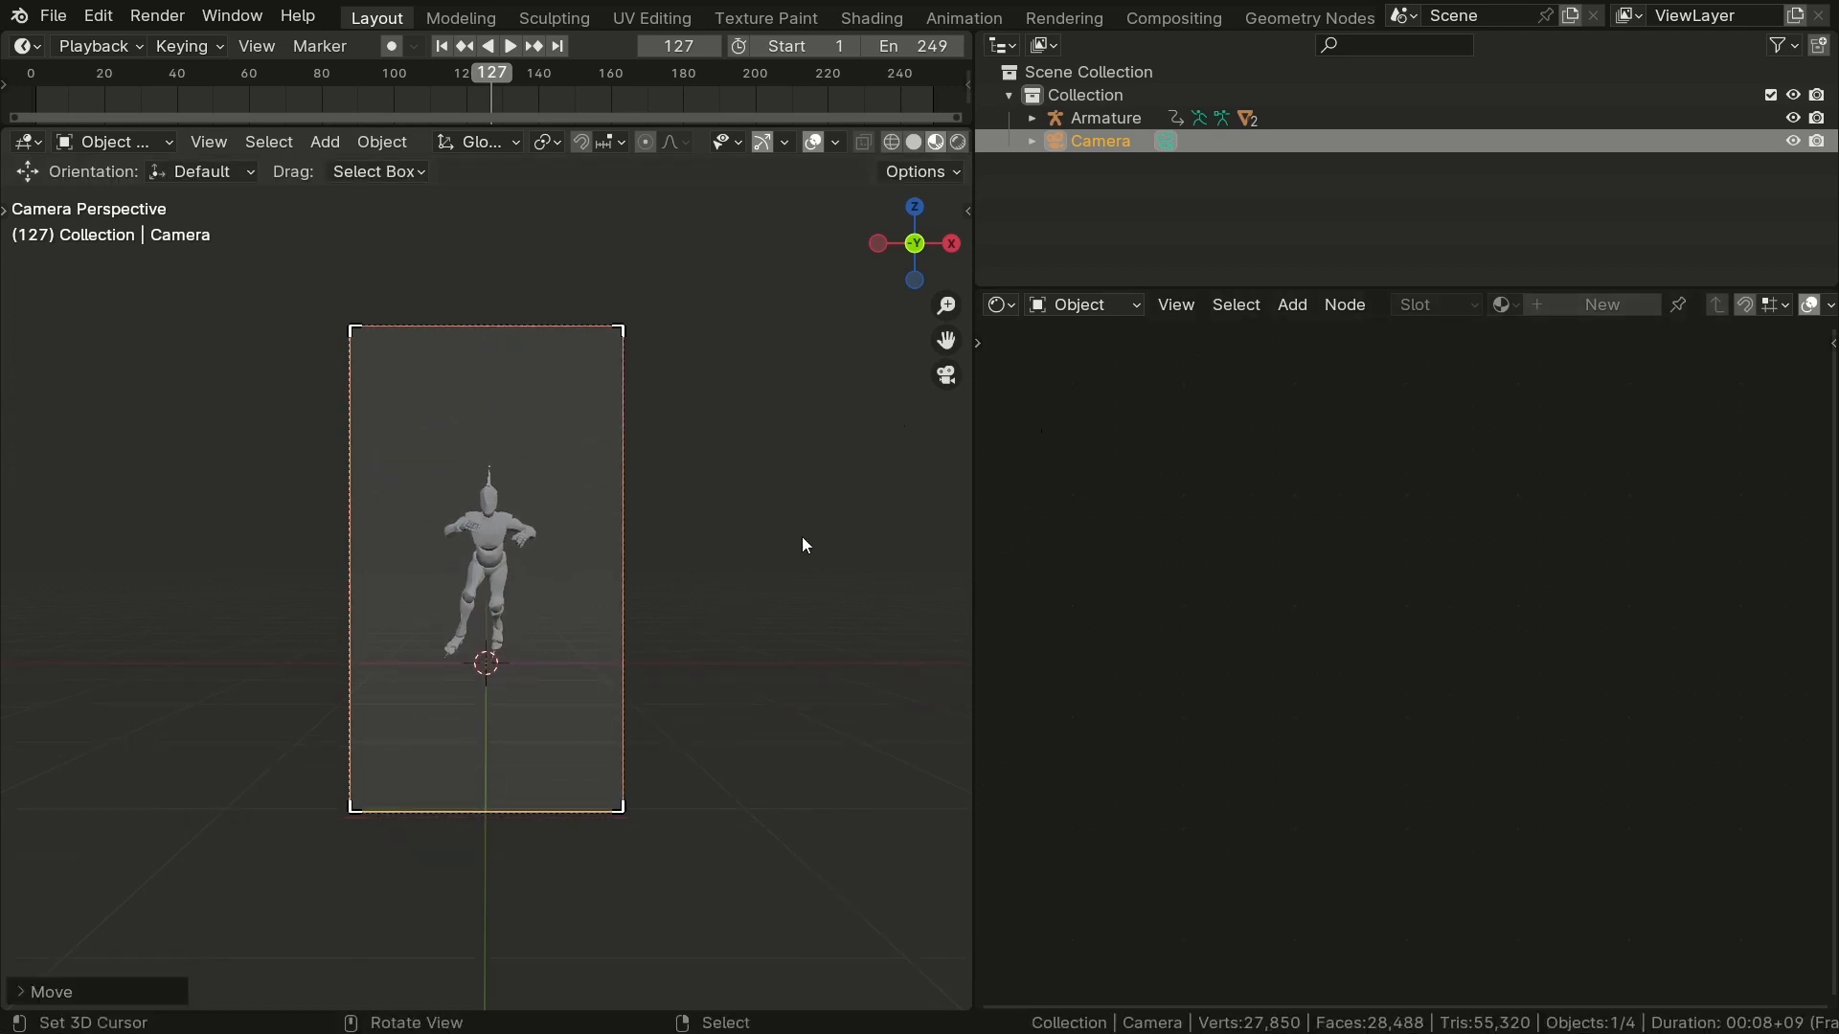
pyautogui.press('space')
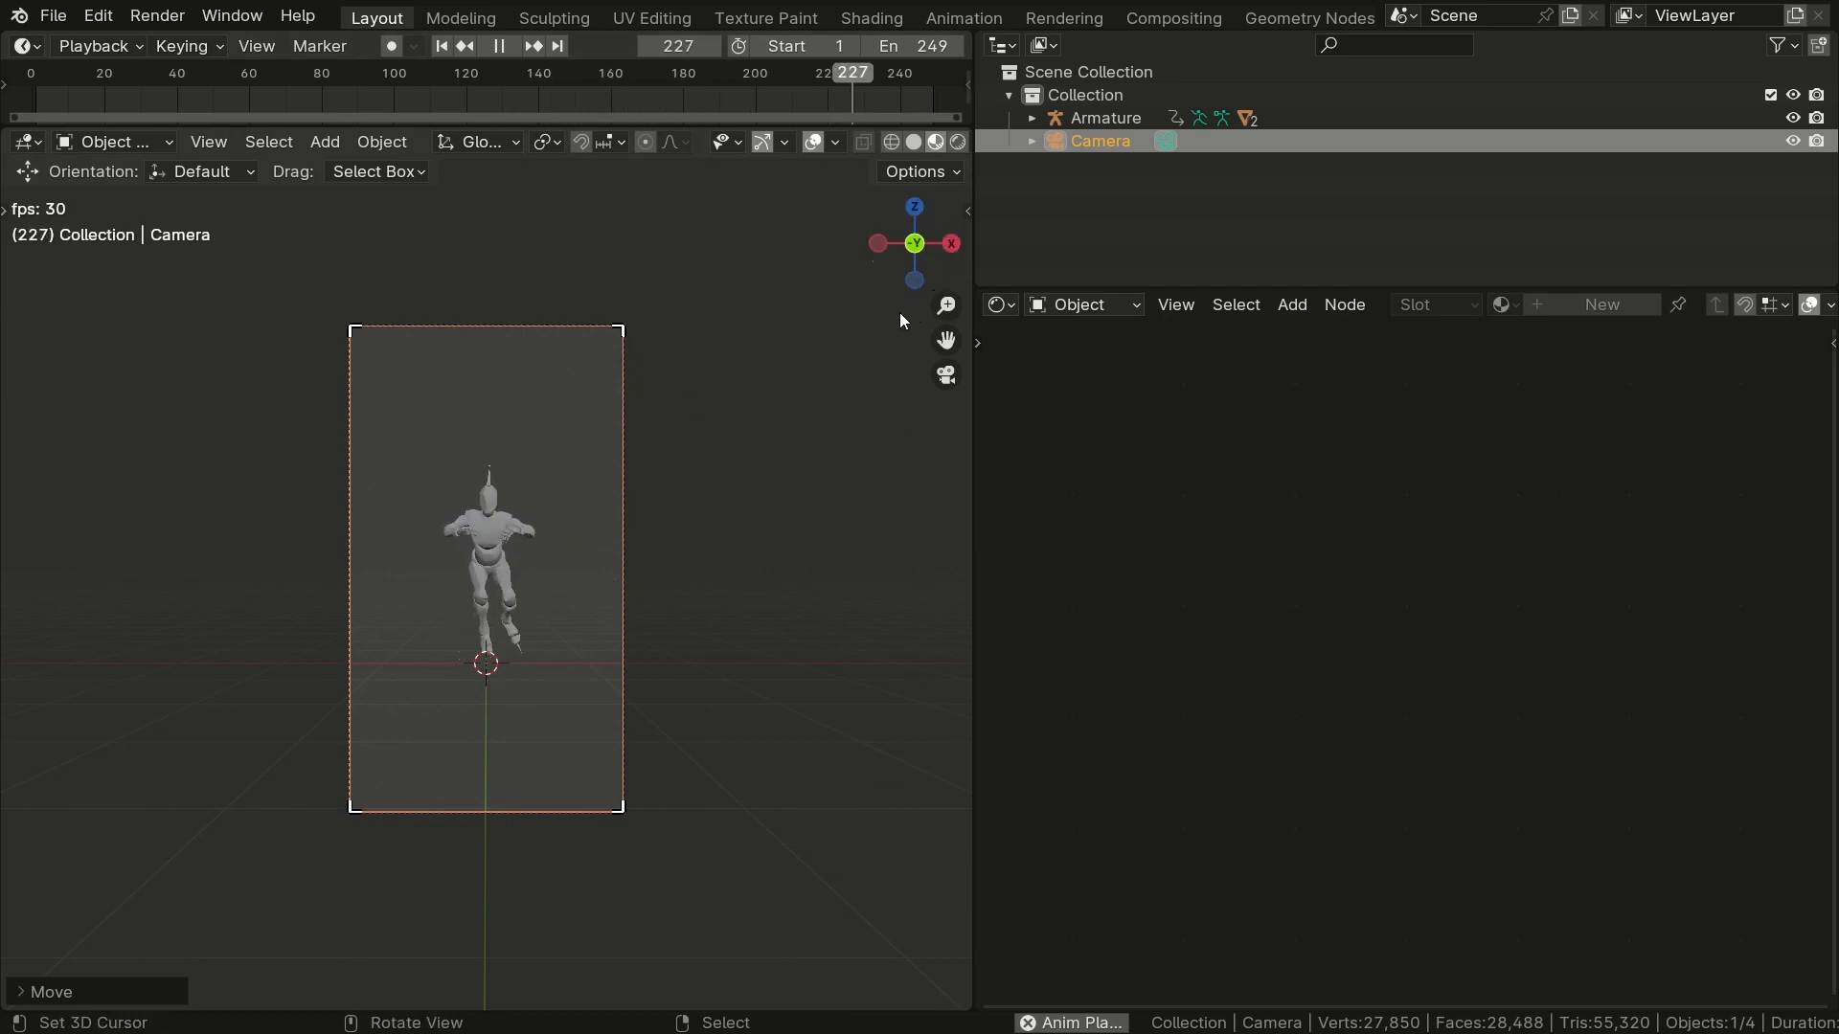
pyautogui.scroll(3, 632, 501)
pyautogui.scroll(-2, 632, 502)
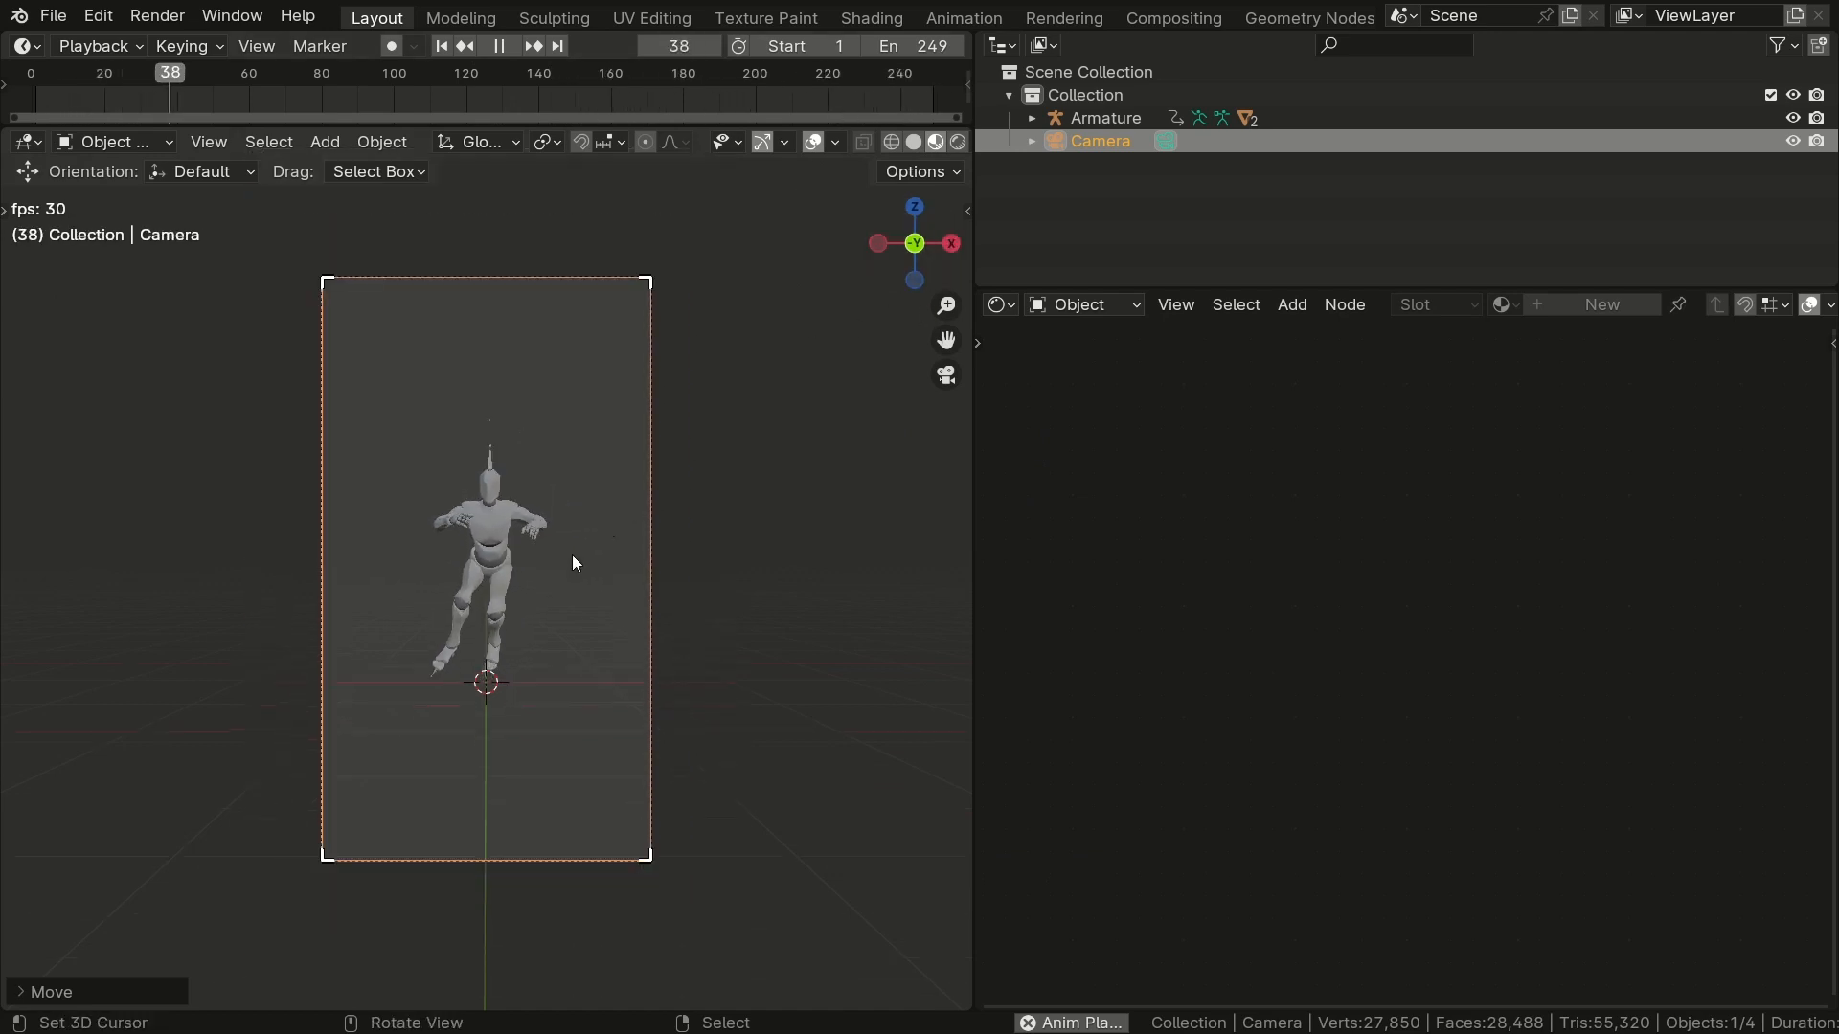
# Step: Stop the playback and add a cube mesh at the world origin
pyautogui.press('space')
pyautogui.rightClick(490, 525)
pyautogui.hotkey('shift', 'a')
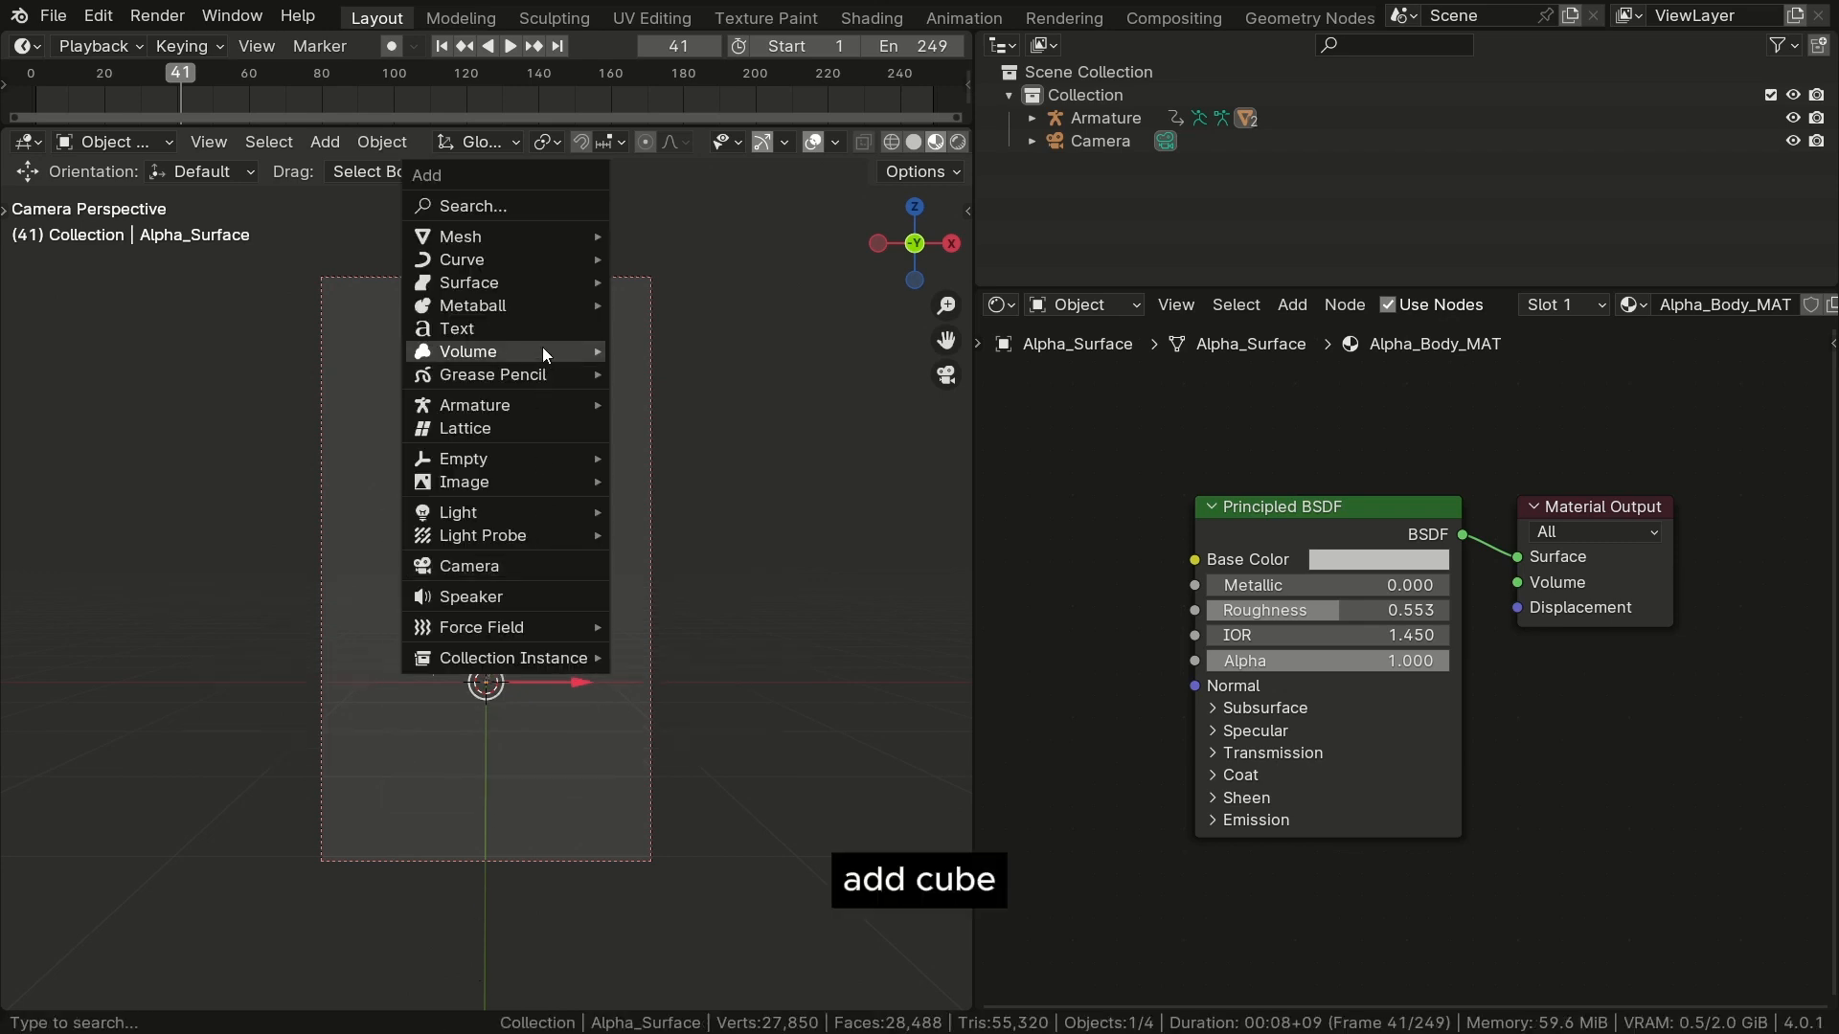
pyautogui.click(489, 215)
pyautogui.press('Escape')
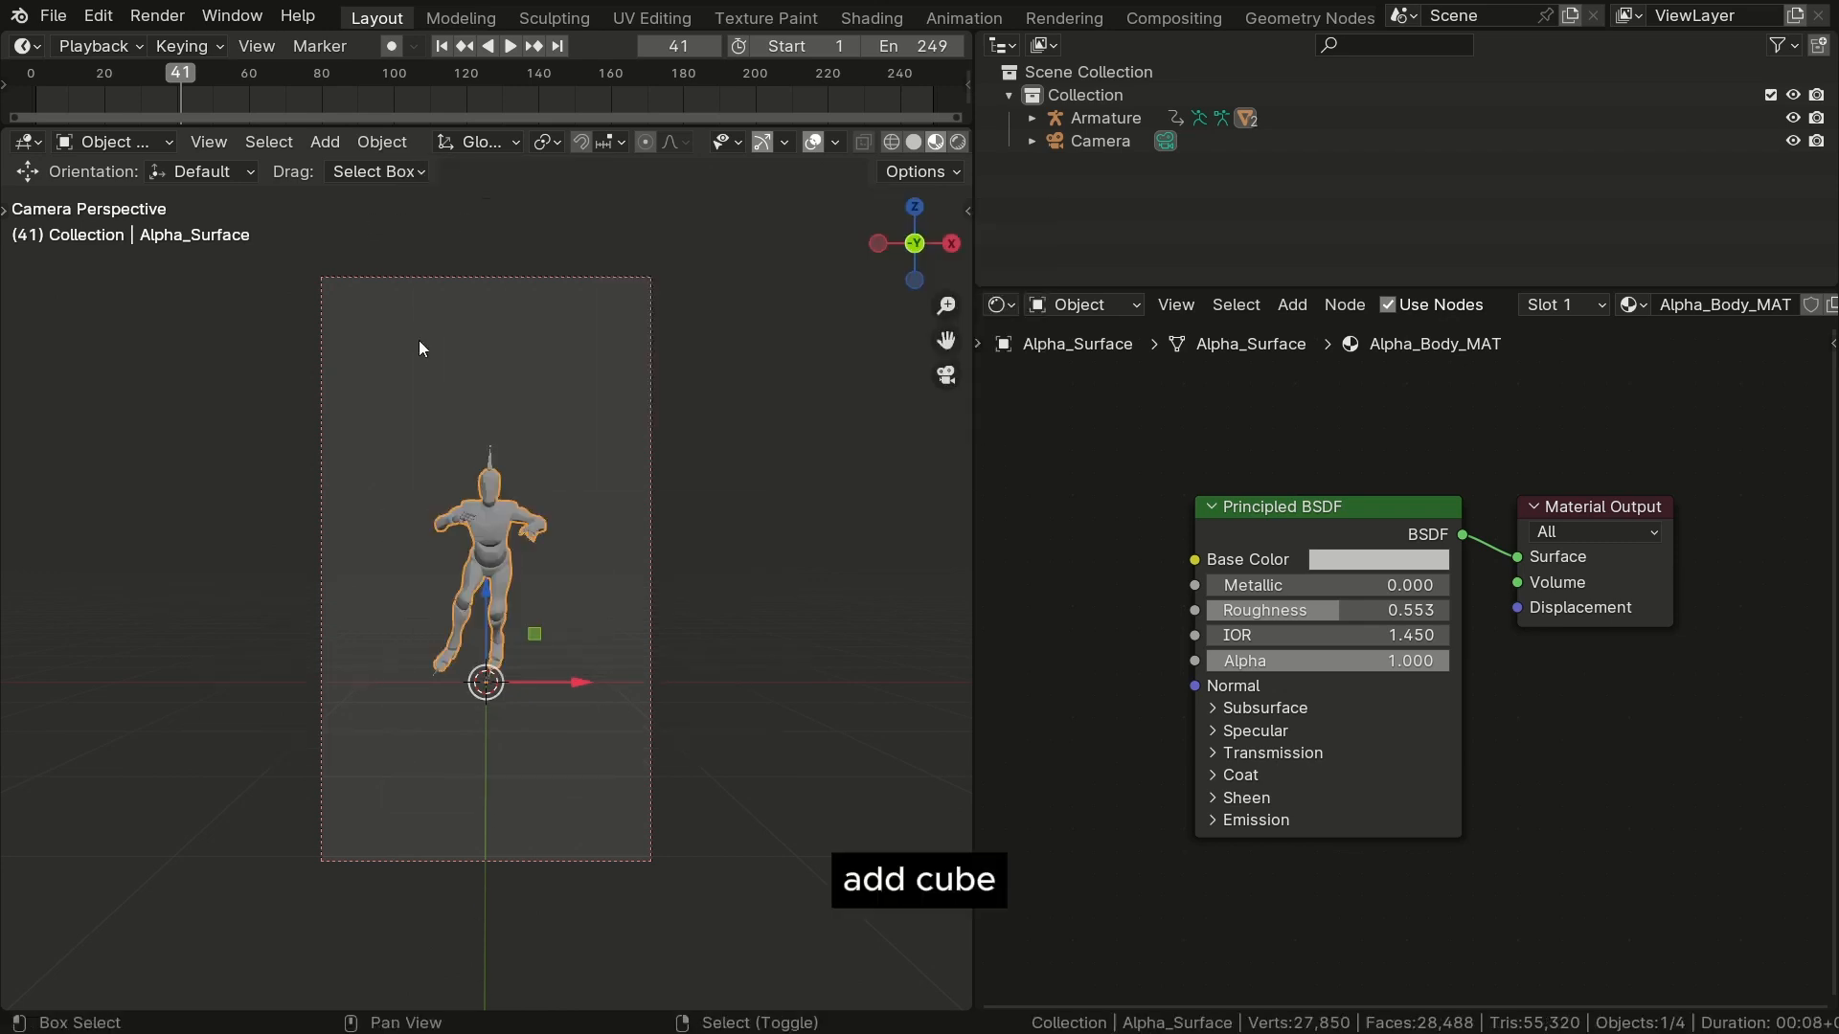
pyautogui.hotkey('shift', 'a')
pyautogui.moveTo(347, 378)
pyautogui.click(617, 390)
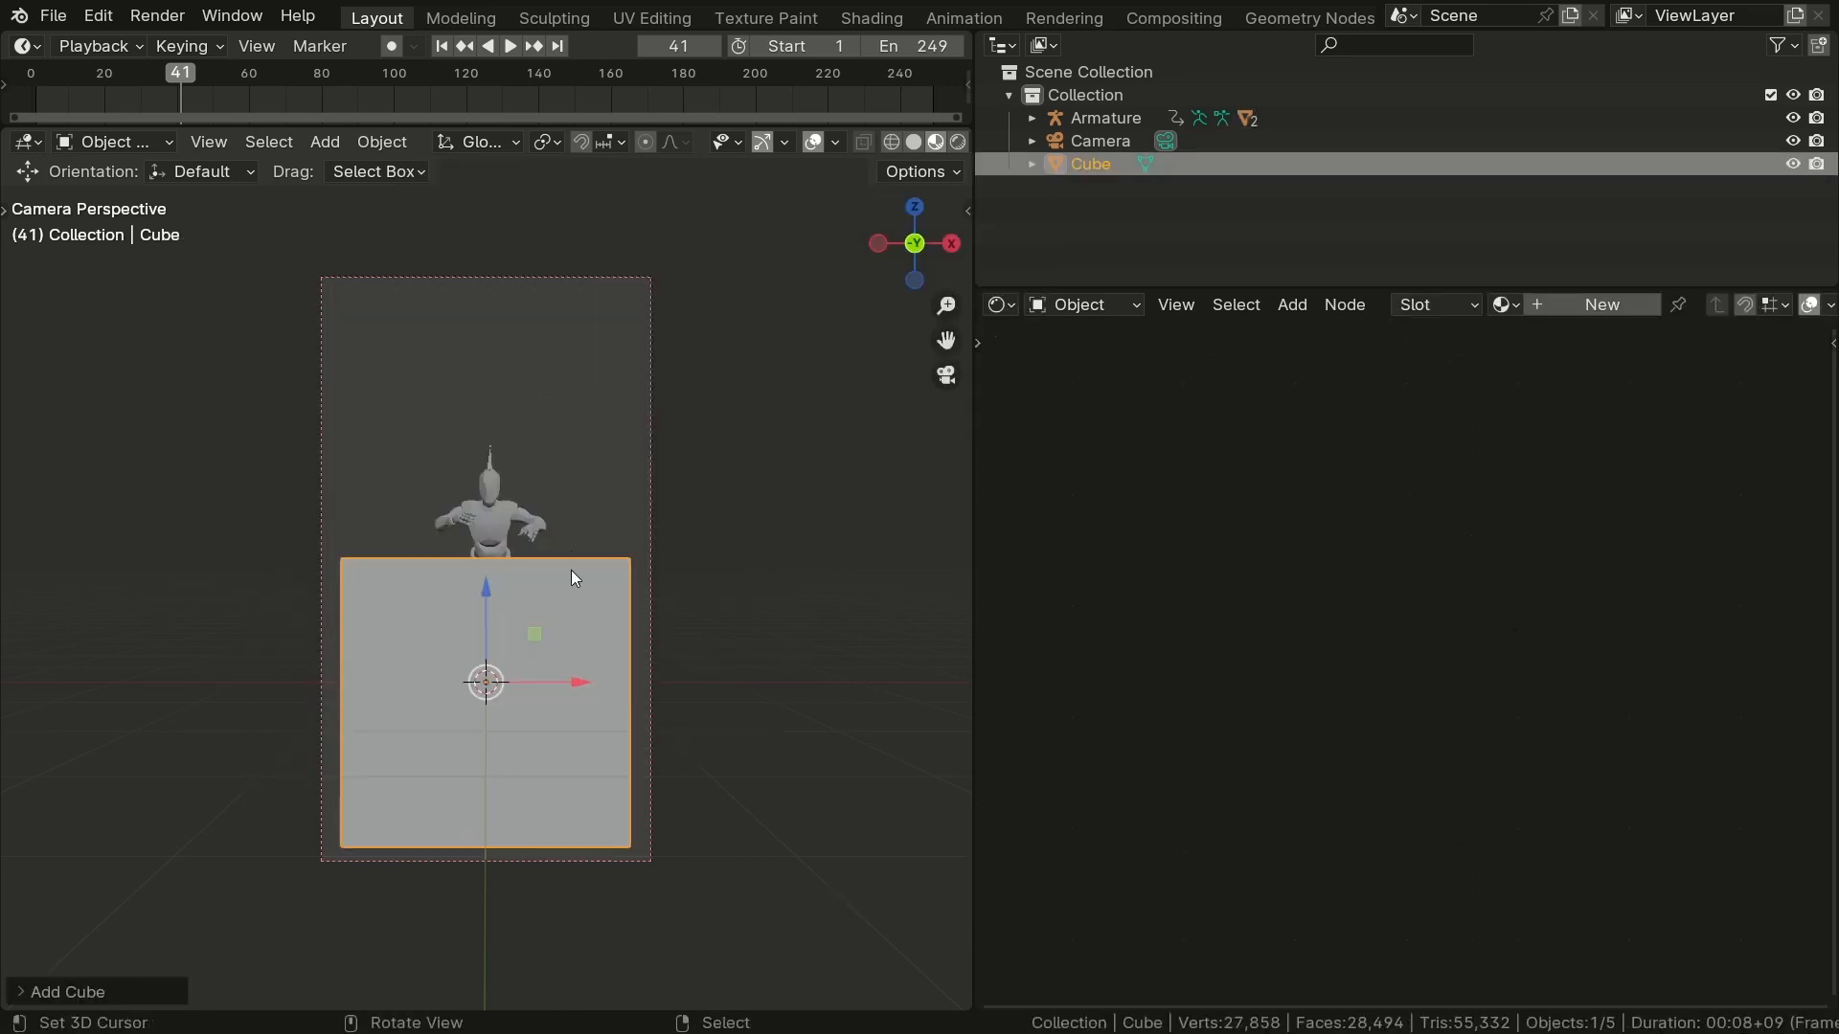
# Step: In the right side view, raise the cube about 0.92 m and nudge it along Y in wireframe so it encloses the character
pyautogui.press('KP_3')
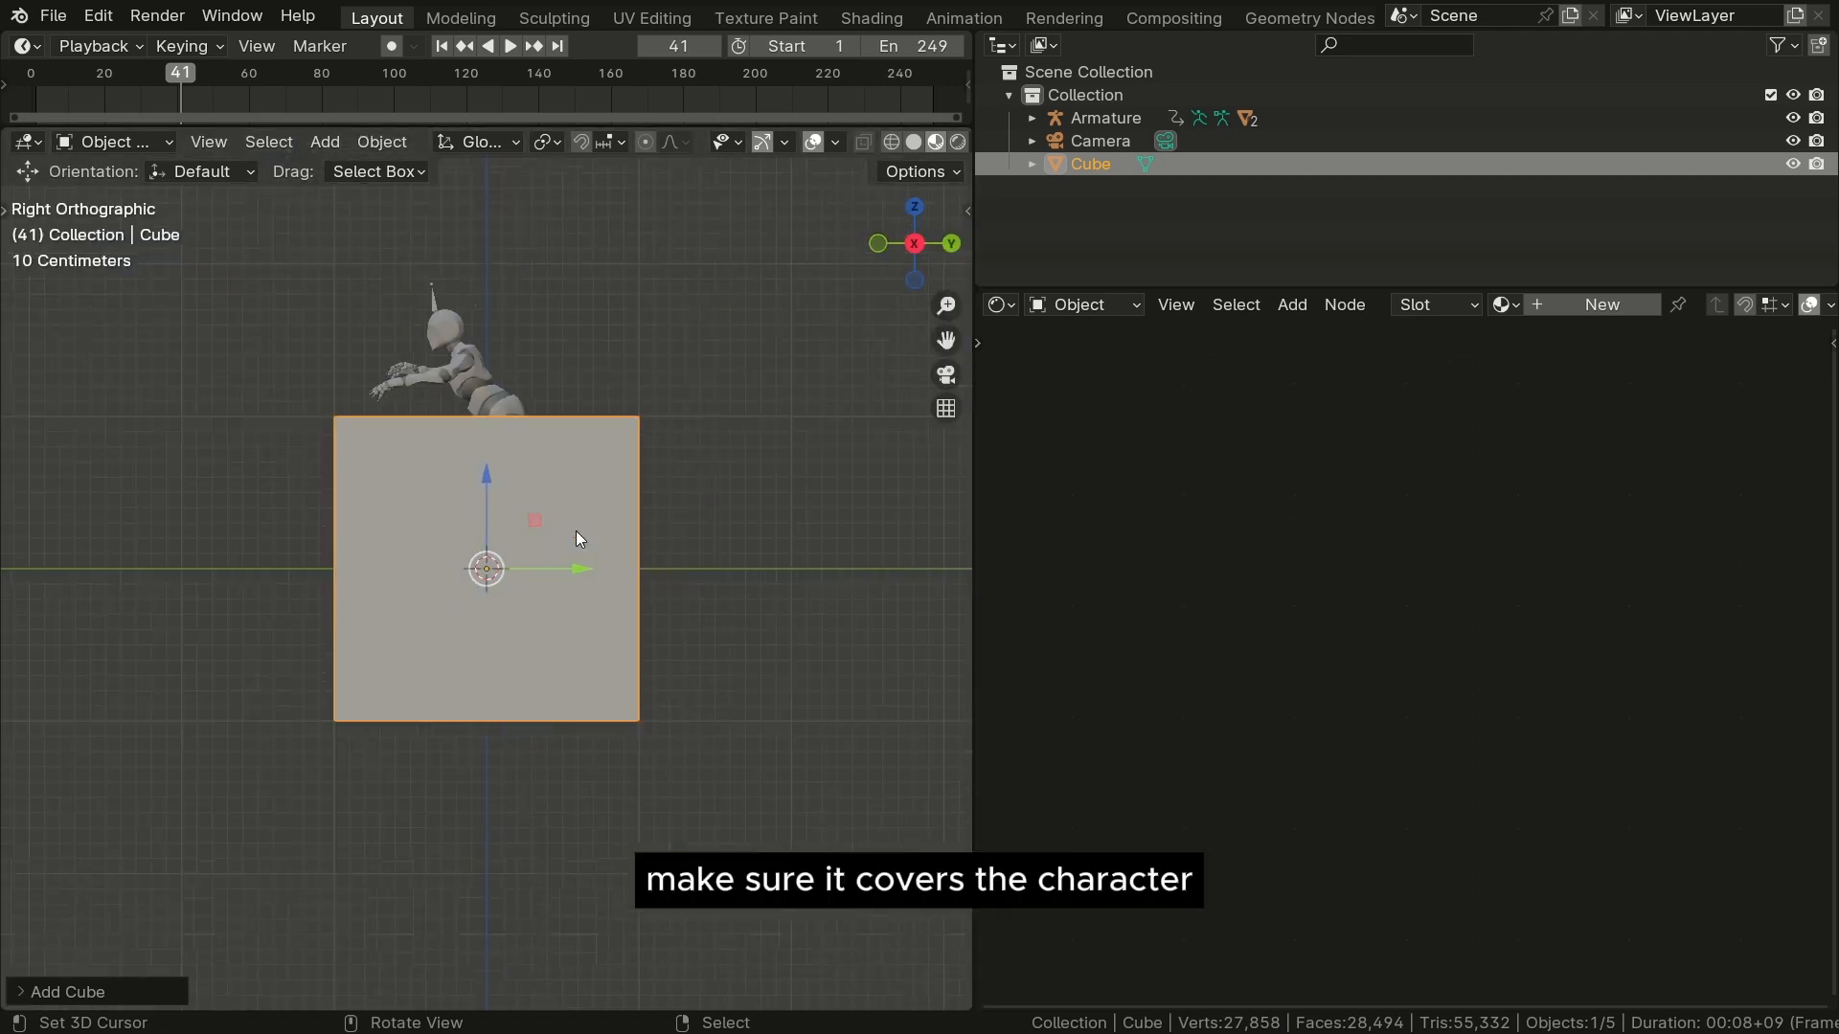
pyautogui.press('g')
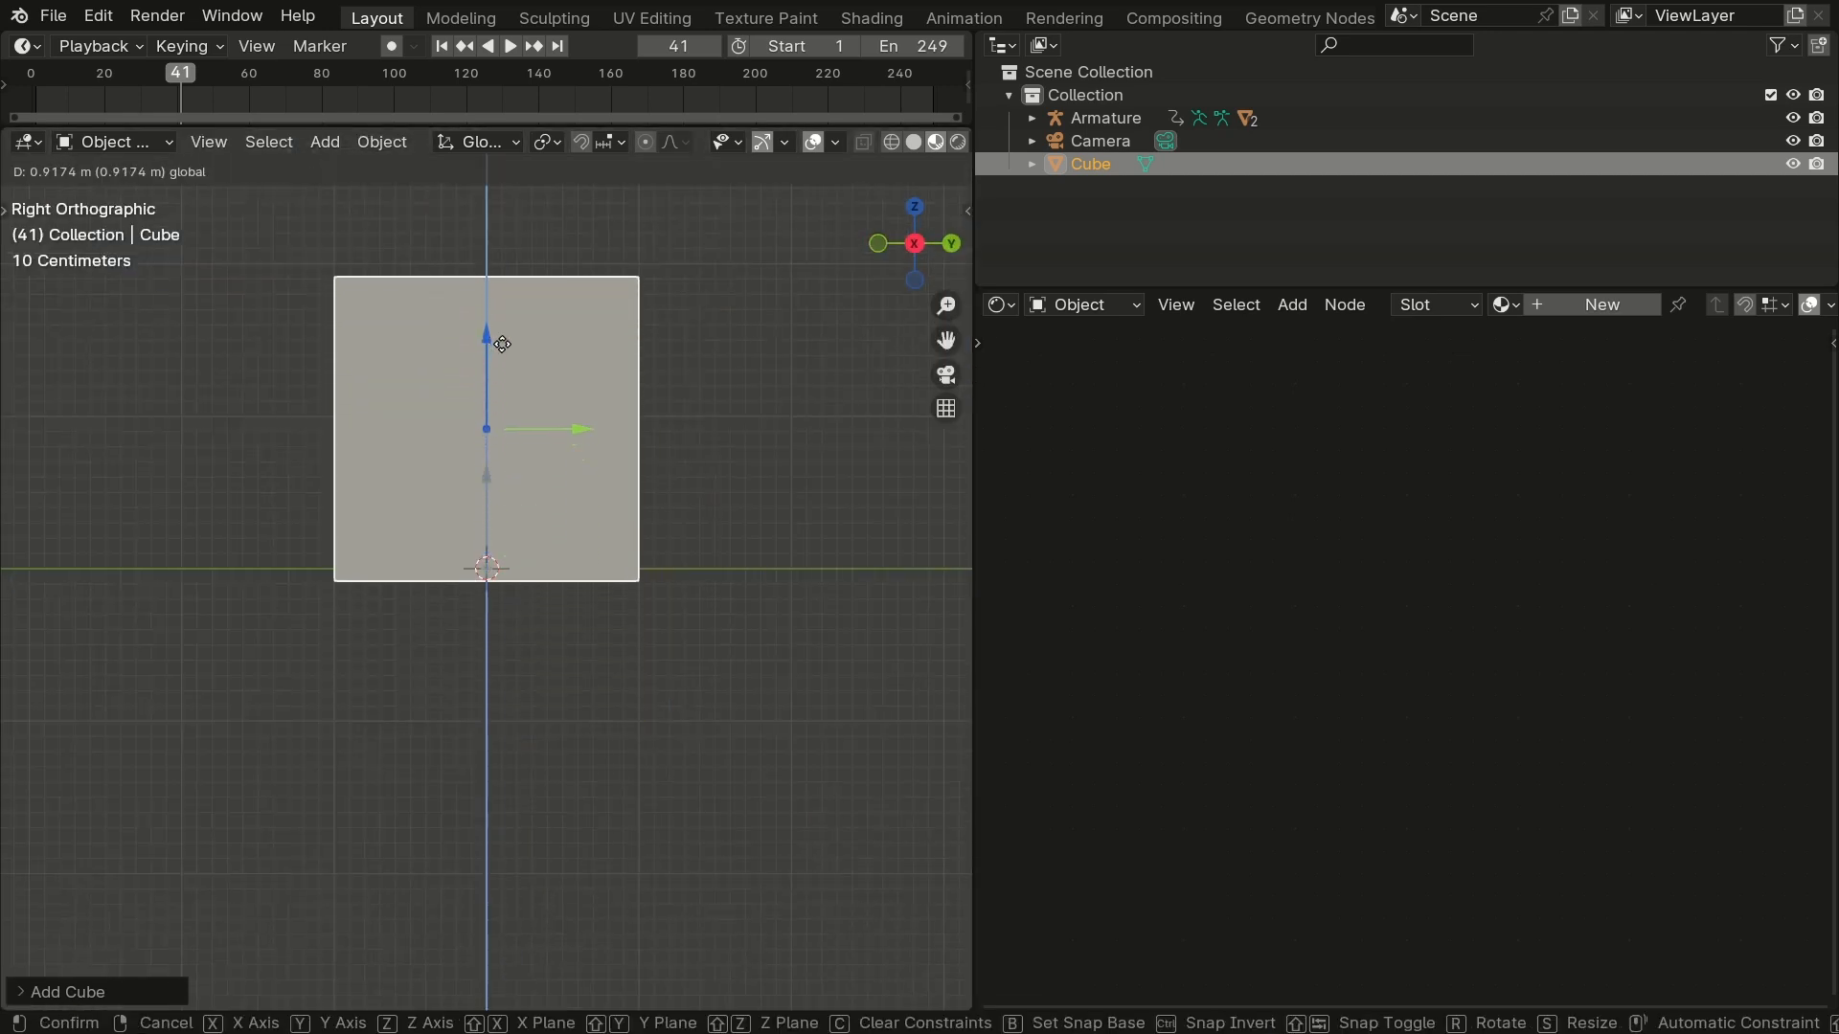
pyautogui.click(513, 362)
pyautogui.press('z')
pyautogui.click(222, 450)
pyautogui.scroll(2, 457, 476)
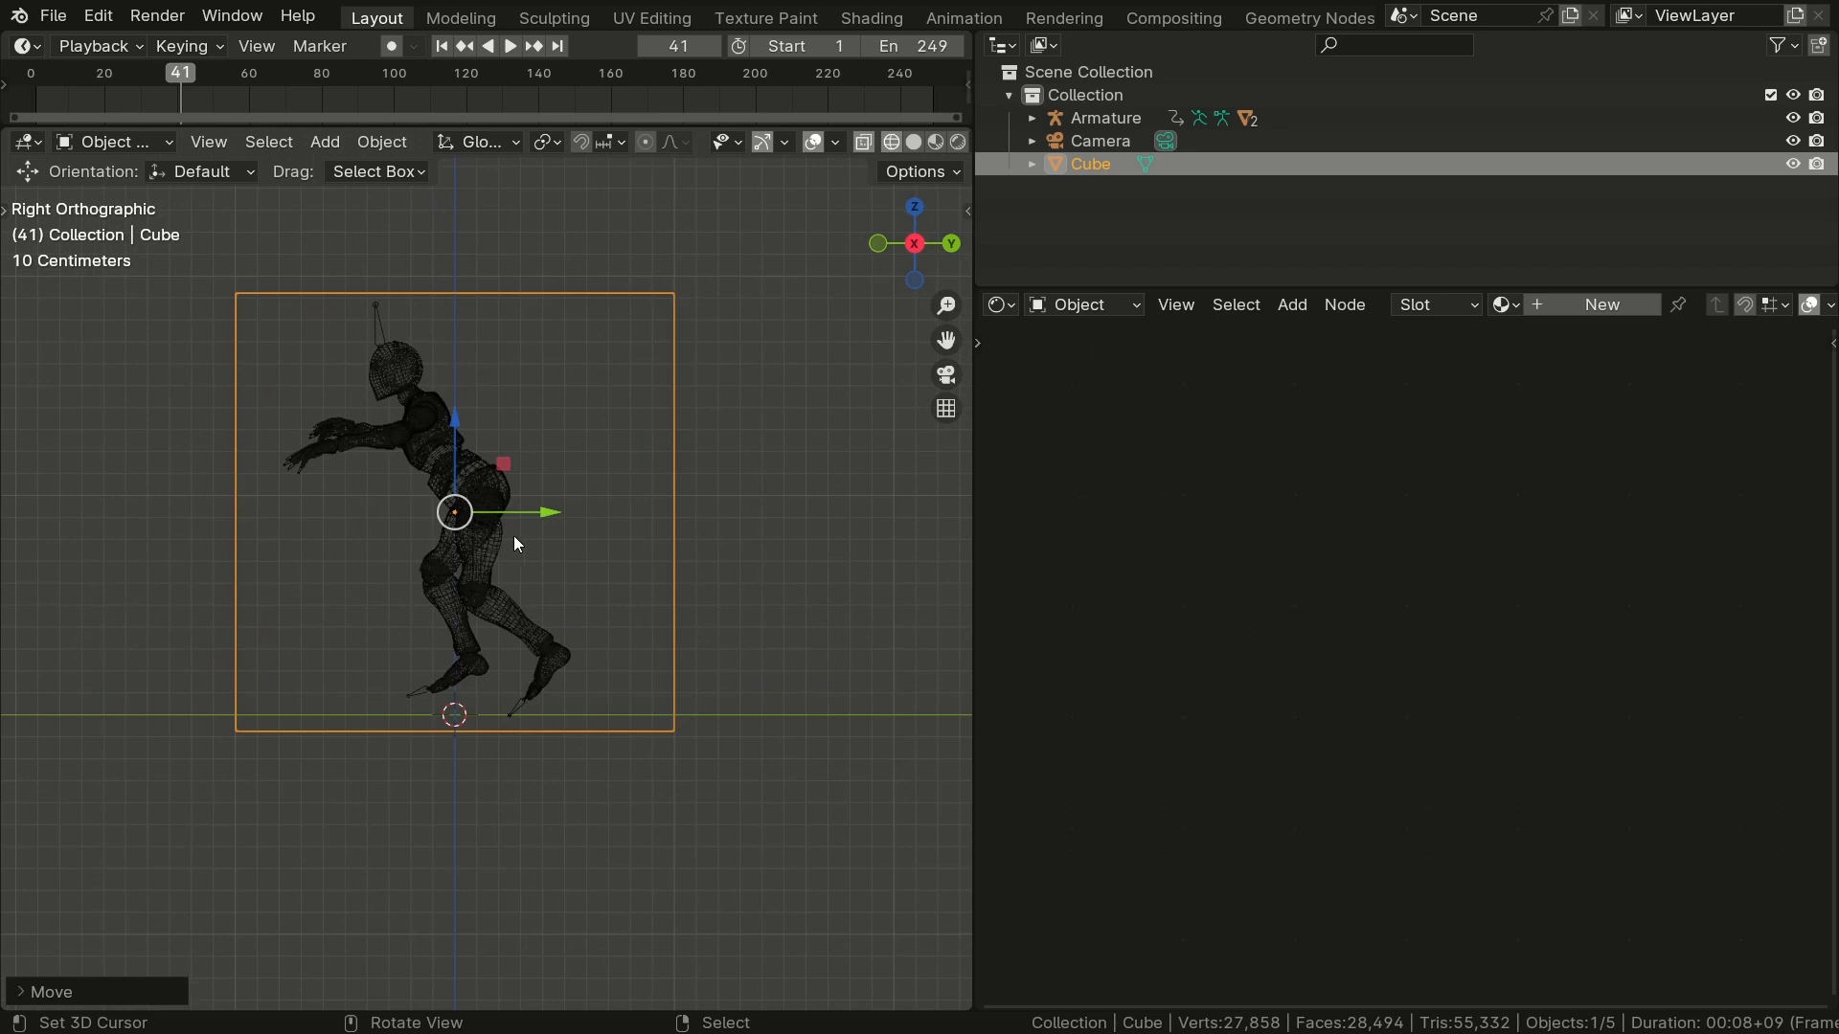
pyautogui.moveTo(539, 512); pyautogui.dragTo(545, 510)
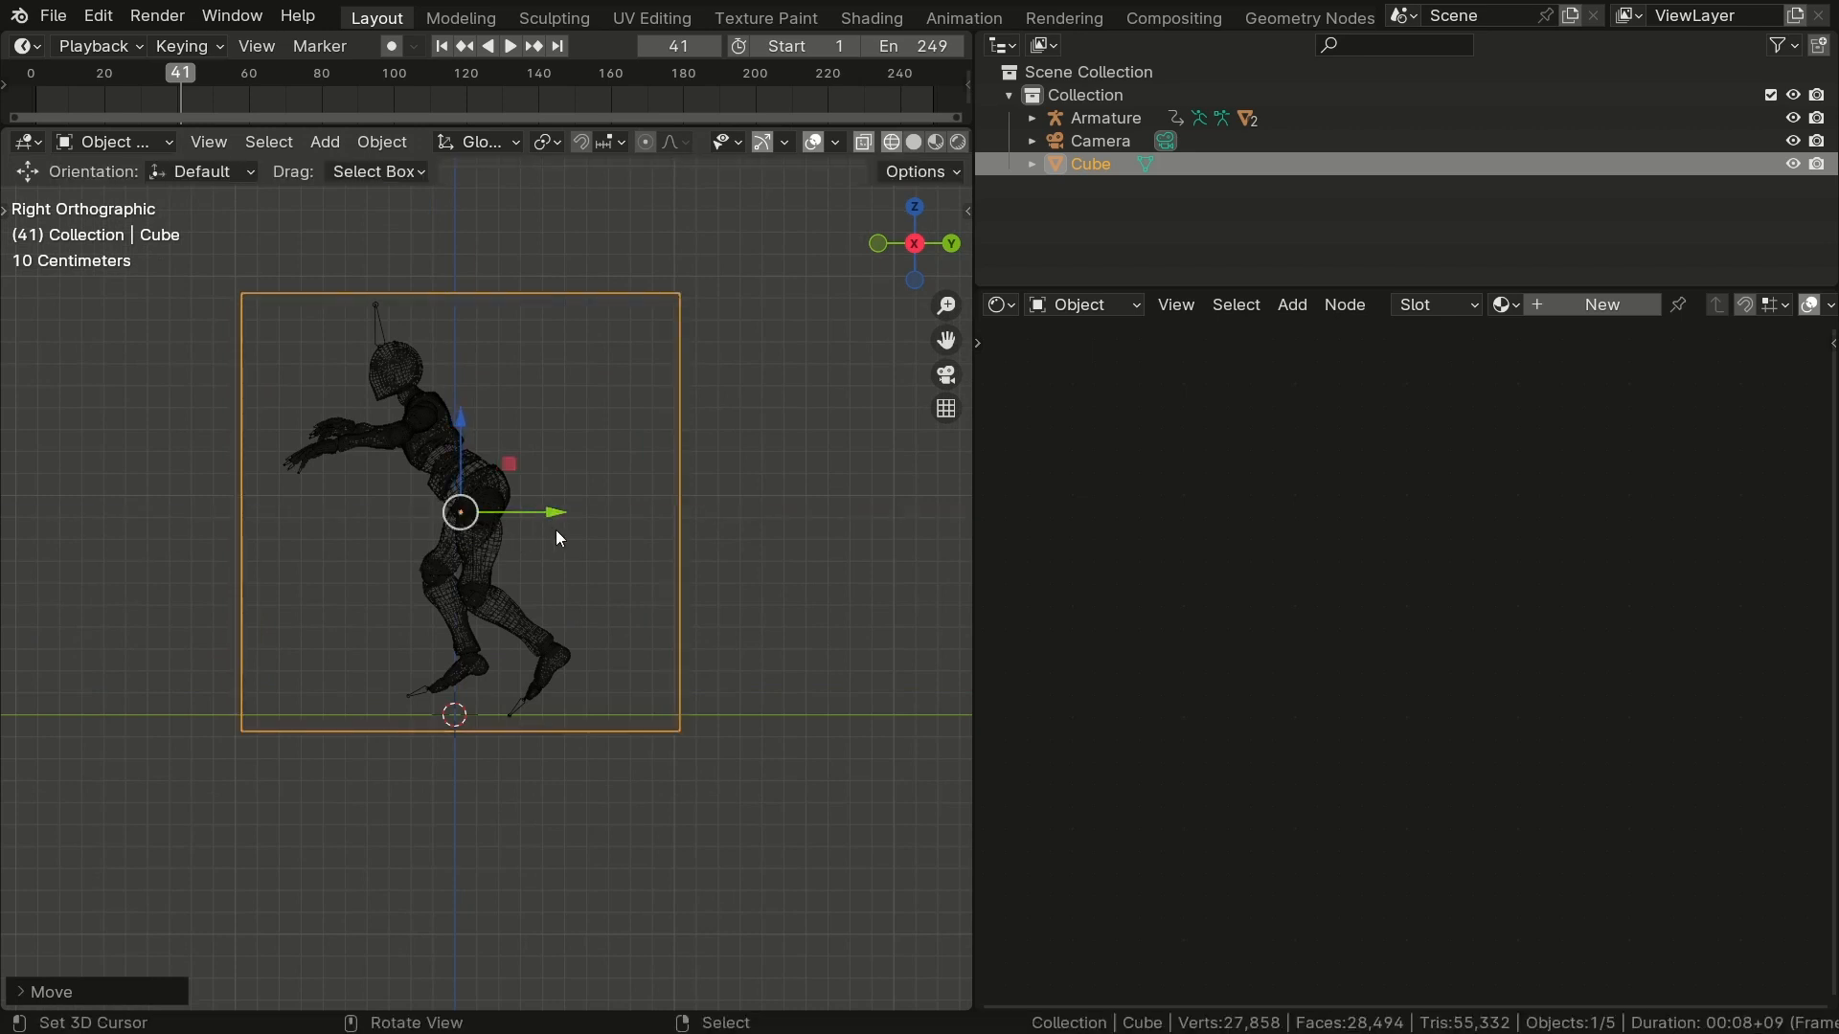
# Step: Rotate the cube freely so that it sits tilted around the character
pyautogui.press('r')
pyautogui.press('z')
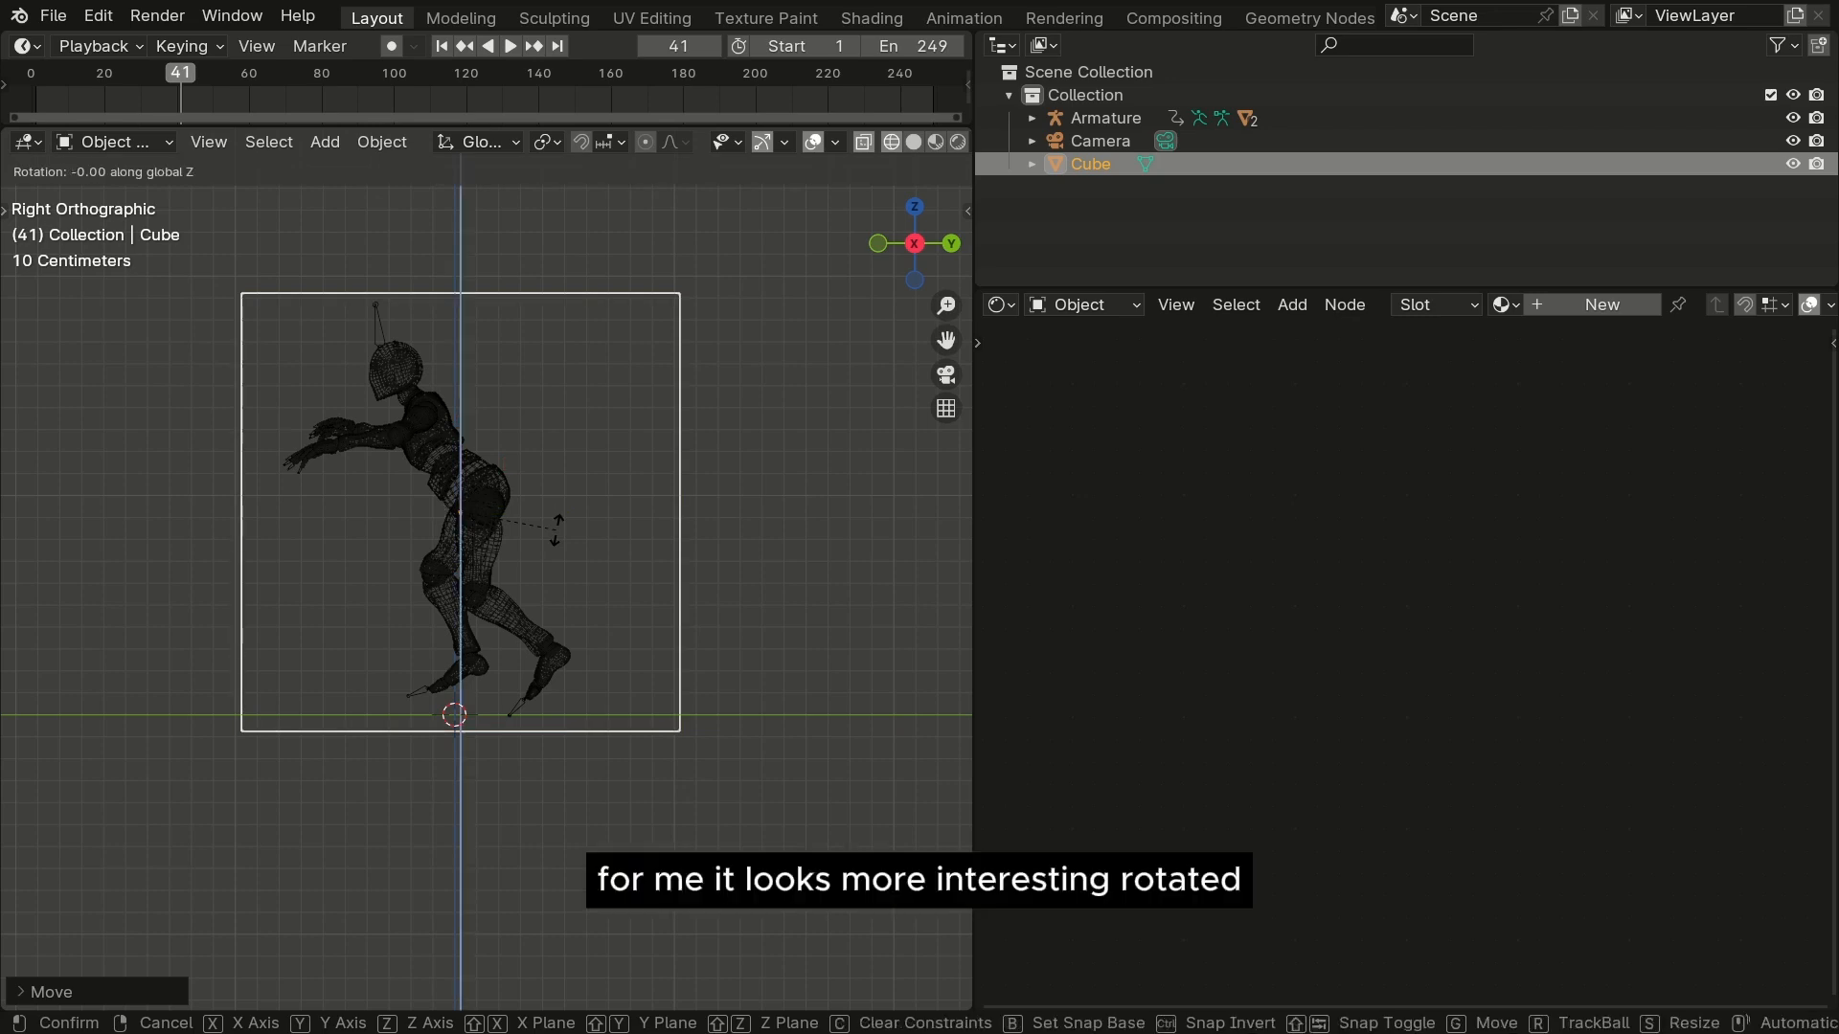
pyautogui.press('Return')
pyautogui.moveTo(544, 531); pyautogui.dragTo(729, 571, button='middle')
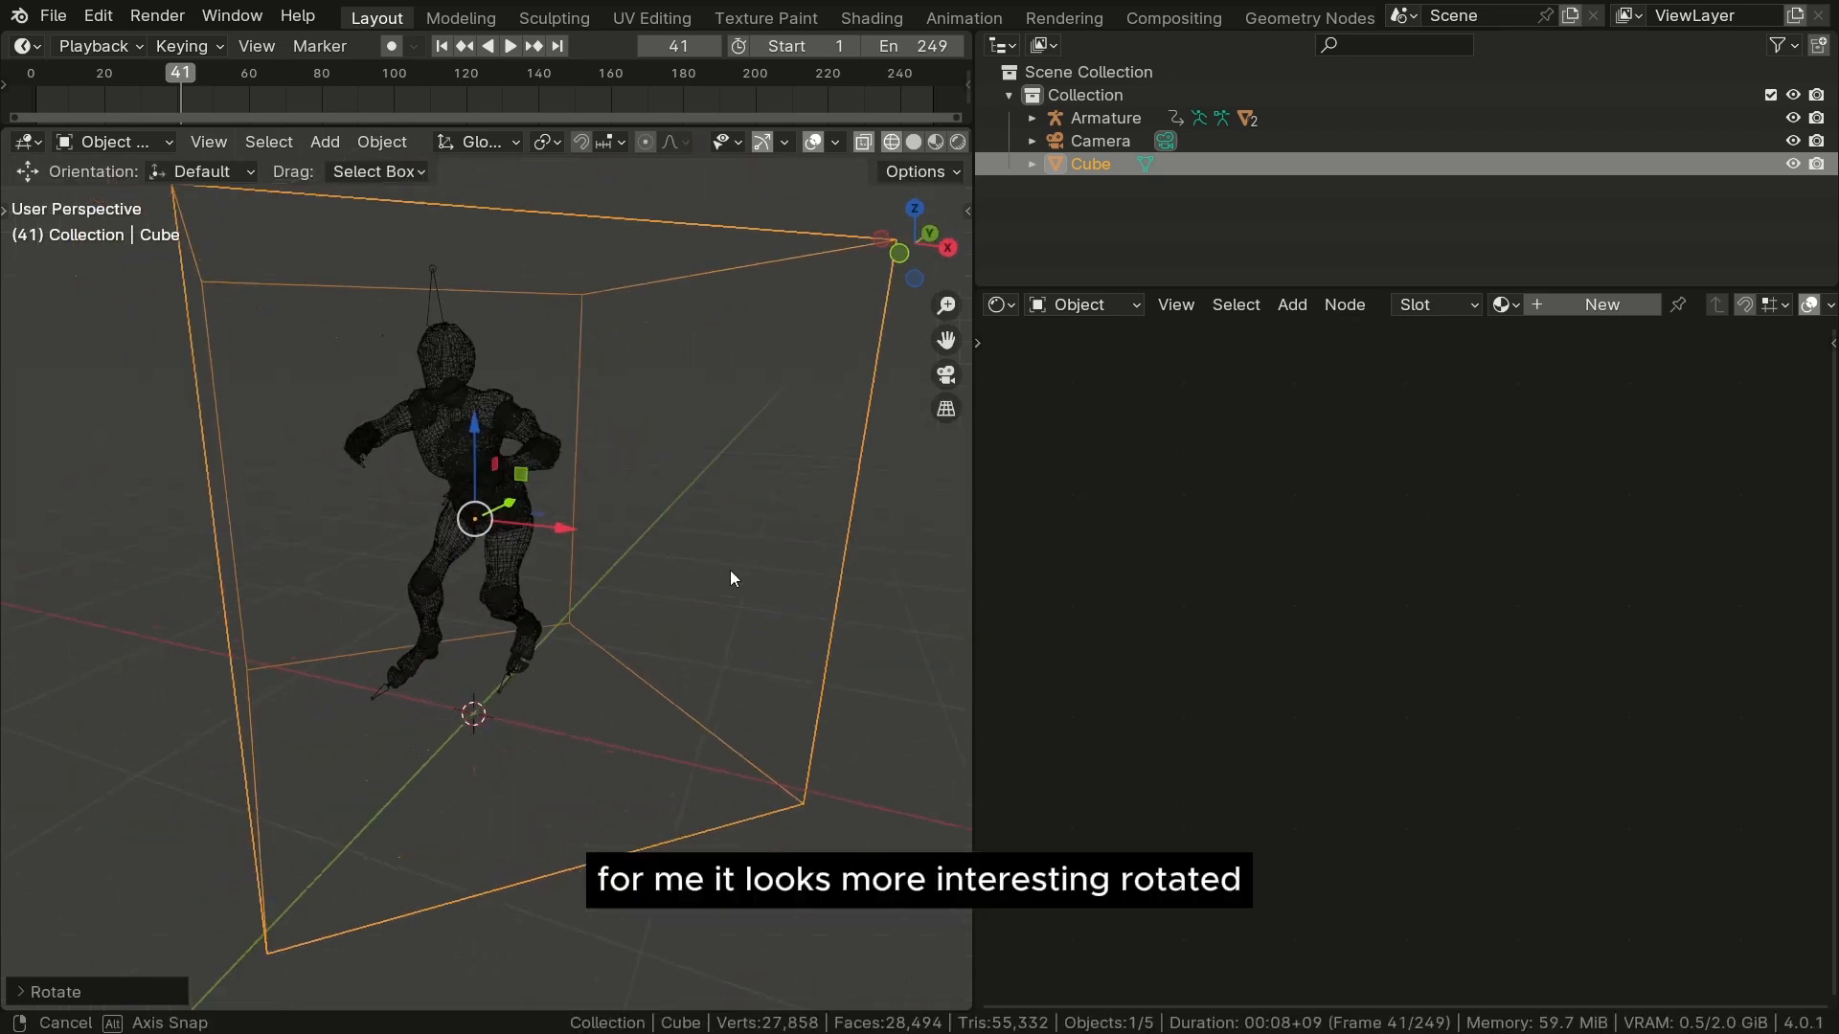
# Step: Apply the cube's scale and add a Bevel modifier with an amount of 0.026 m and 4 segments
pyautogui.hotkey('ctrl', 'a')
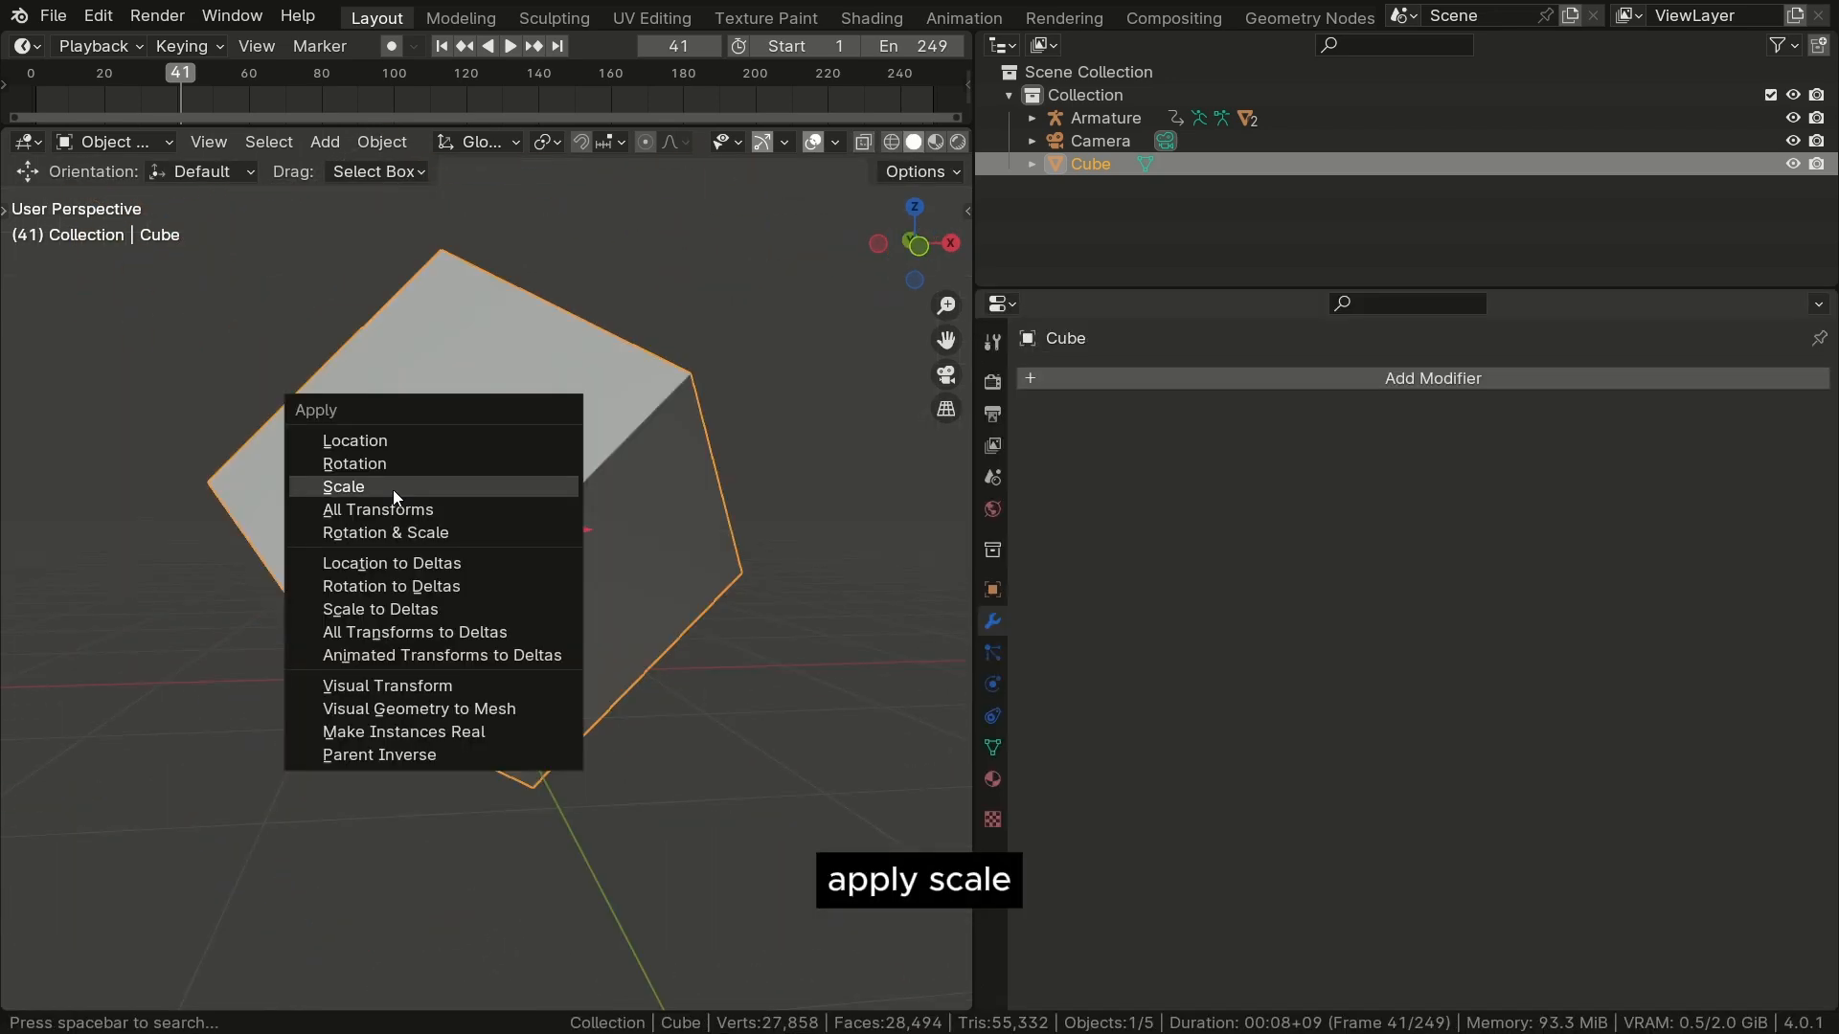
pyautogui.click(393, 489)
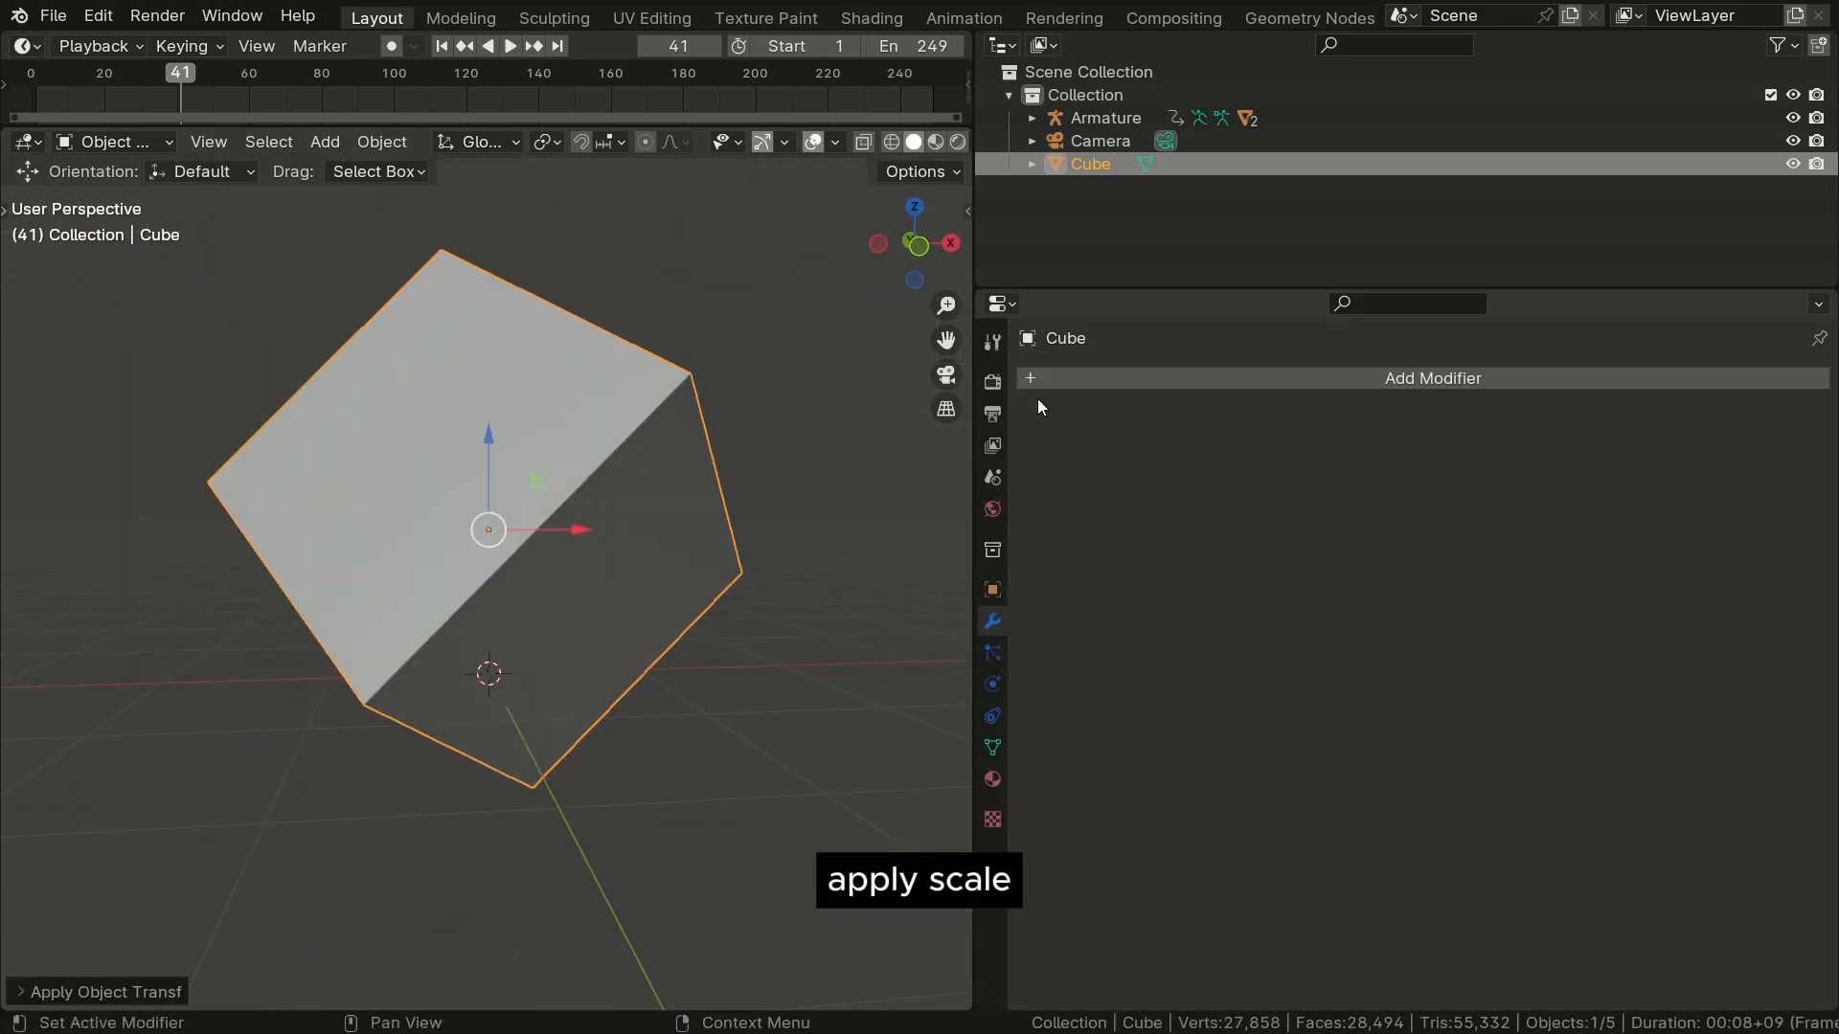
pyautogui.click(1070, 378)
pyautogui.moveTo(1088, 454)
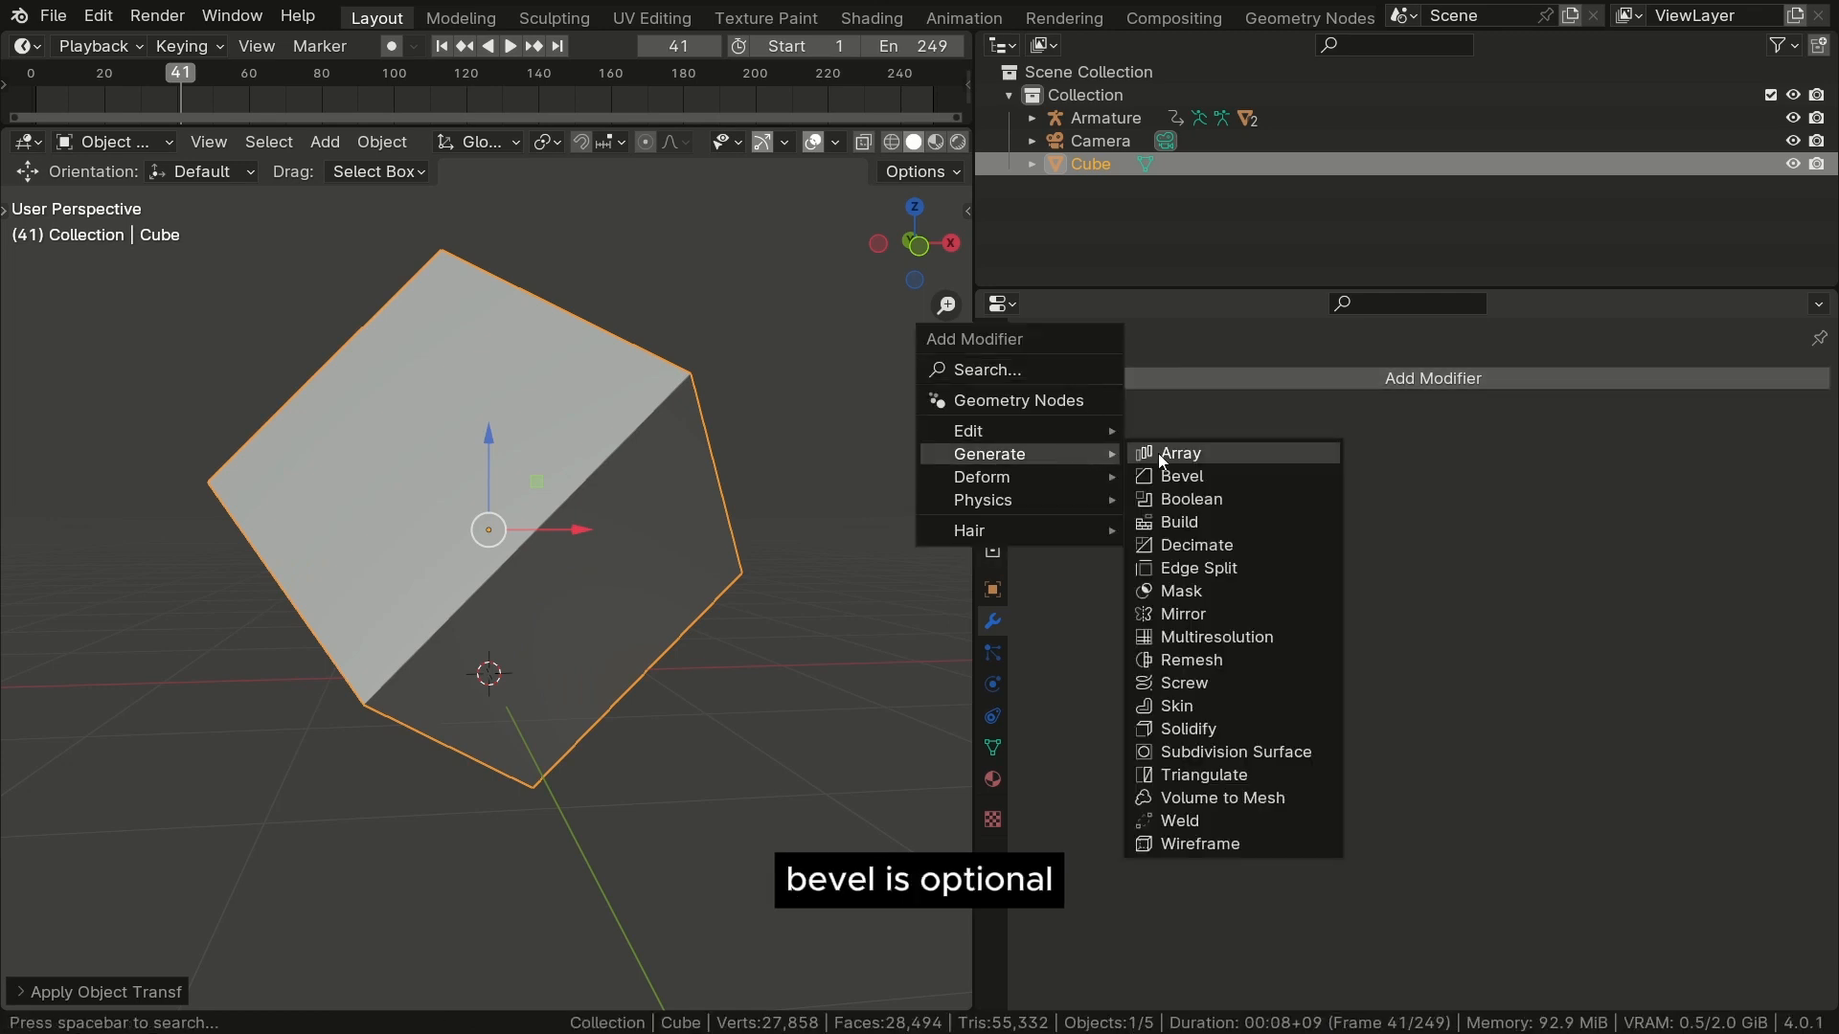
pyautogui.click(1182, 475)
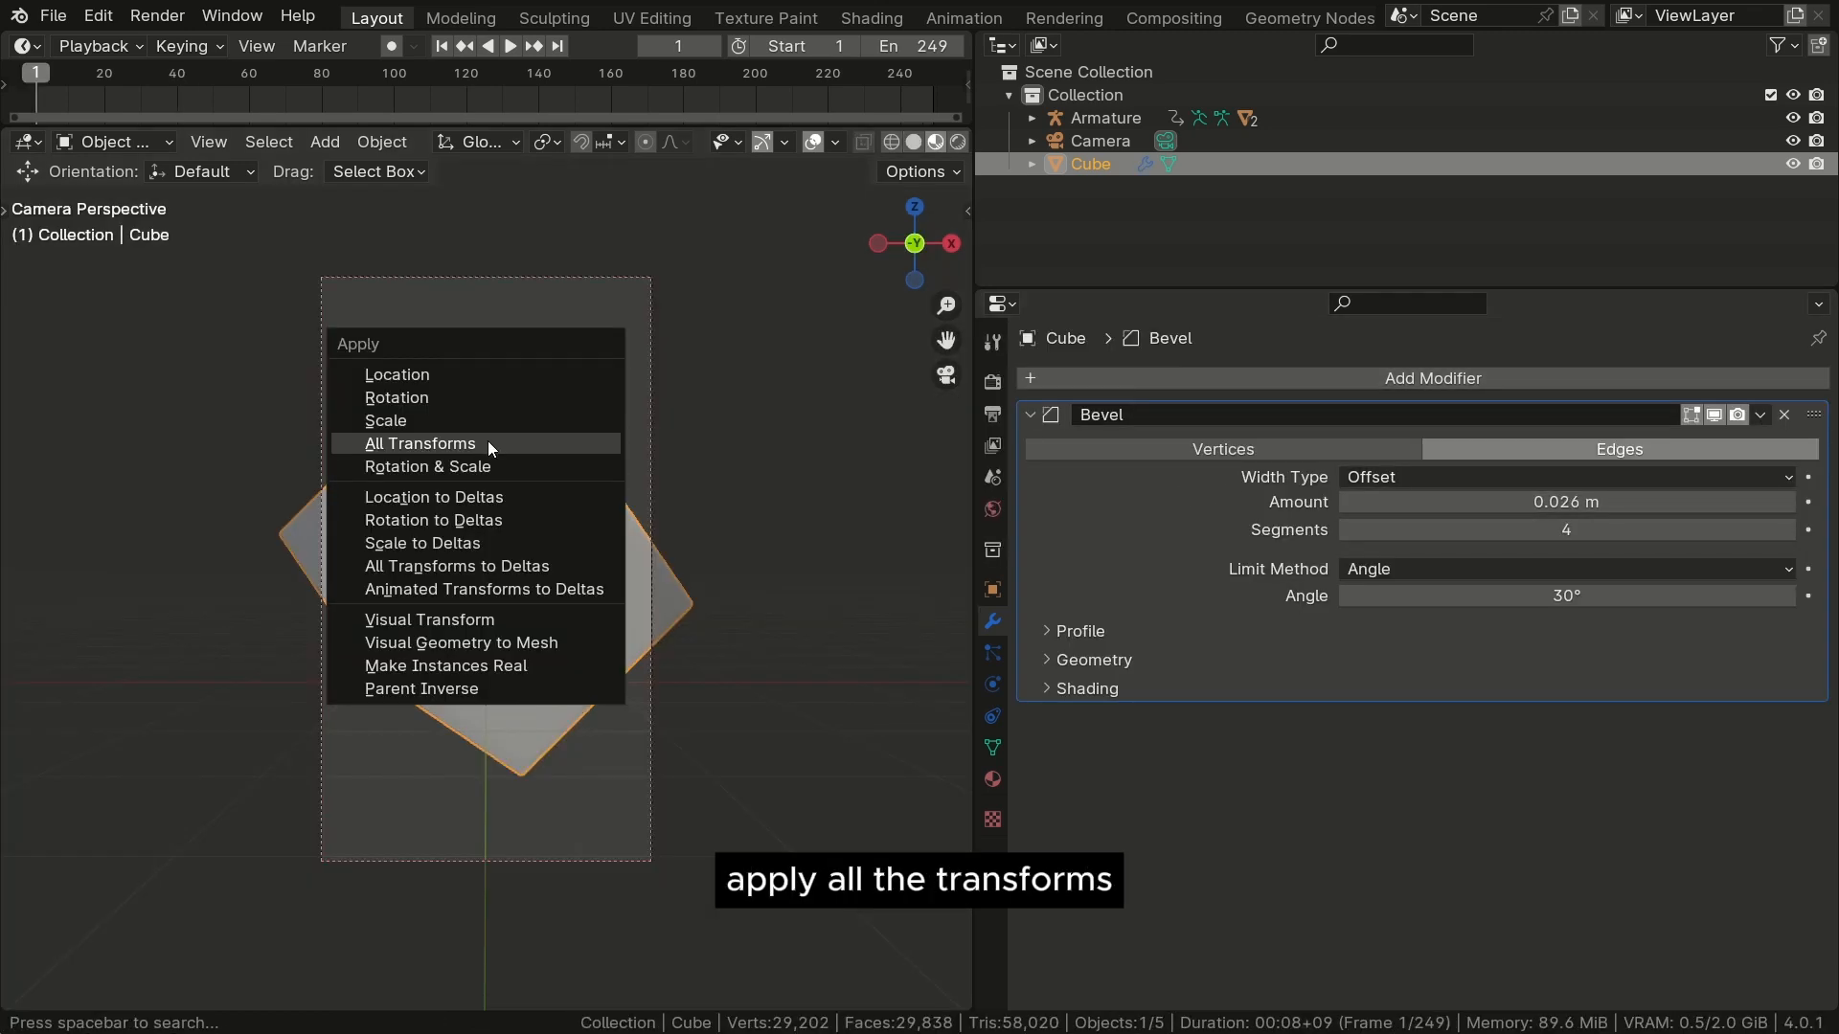
# Step: Apply all transforms to the cube and insert a keyframe for it at frame 1
pyautogui.click(488, 445)
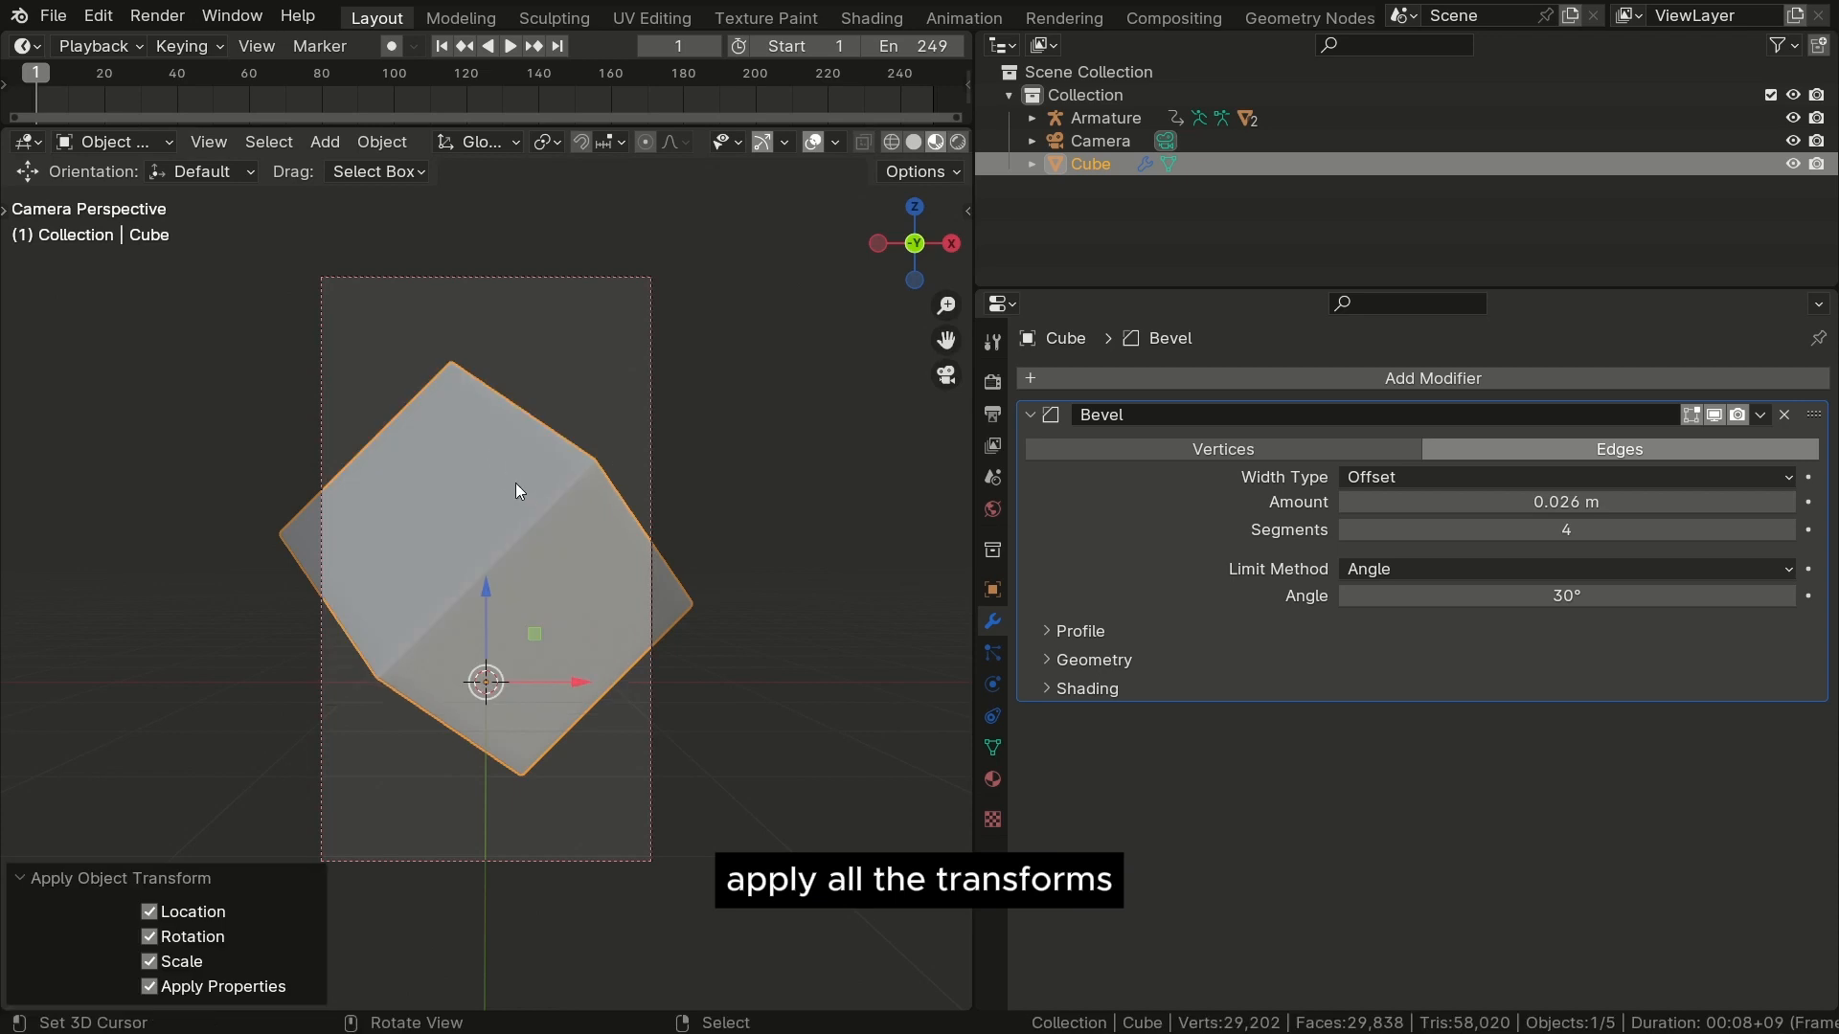
pyautogui.press('i')
pyautogui.click(324, 513)
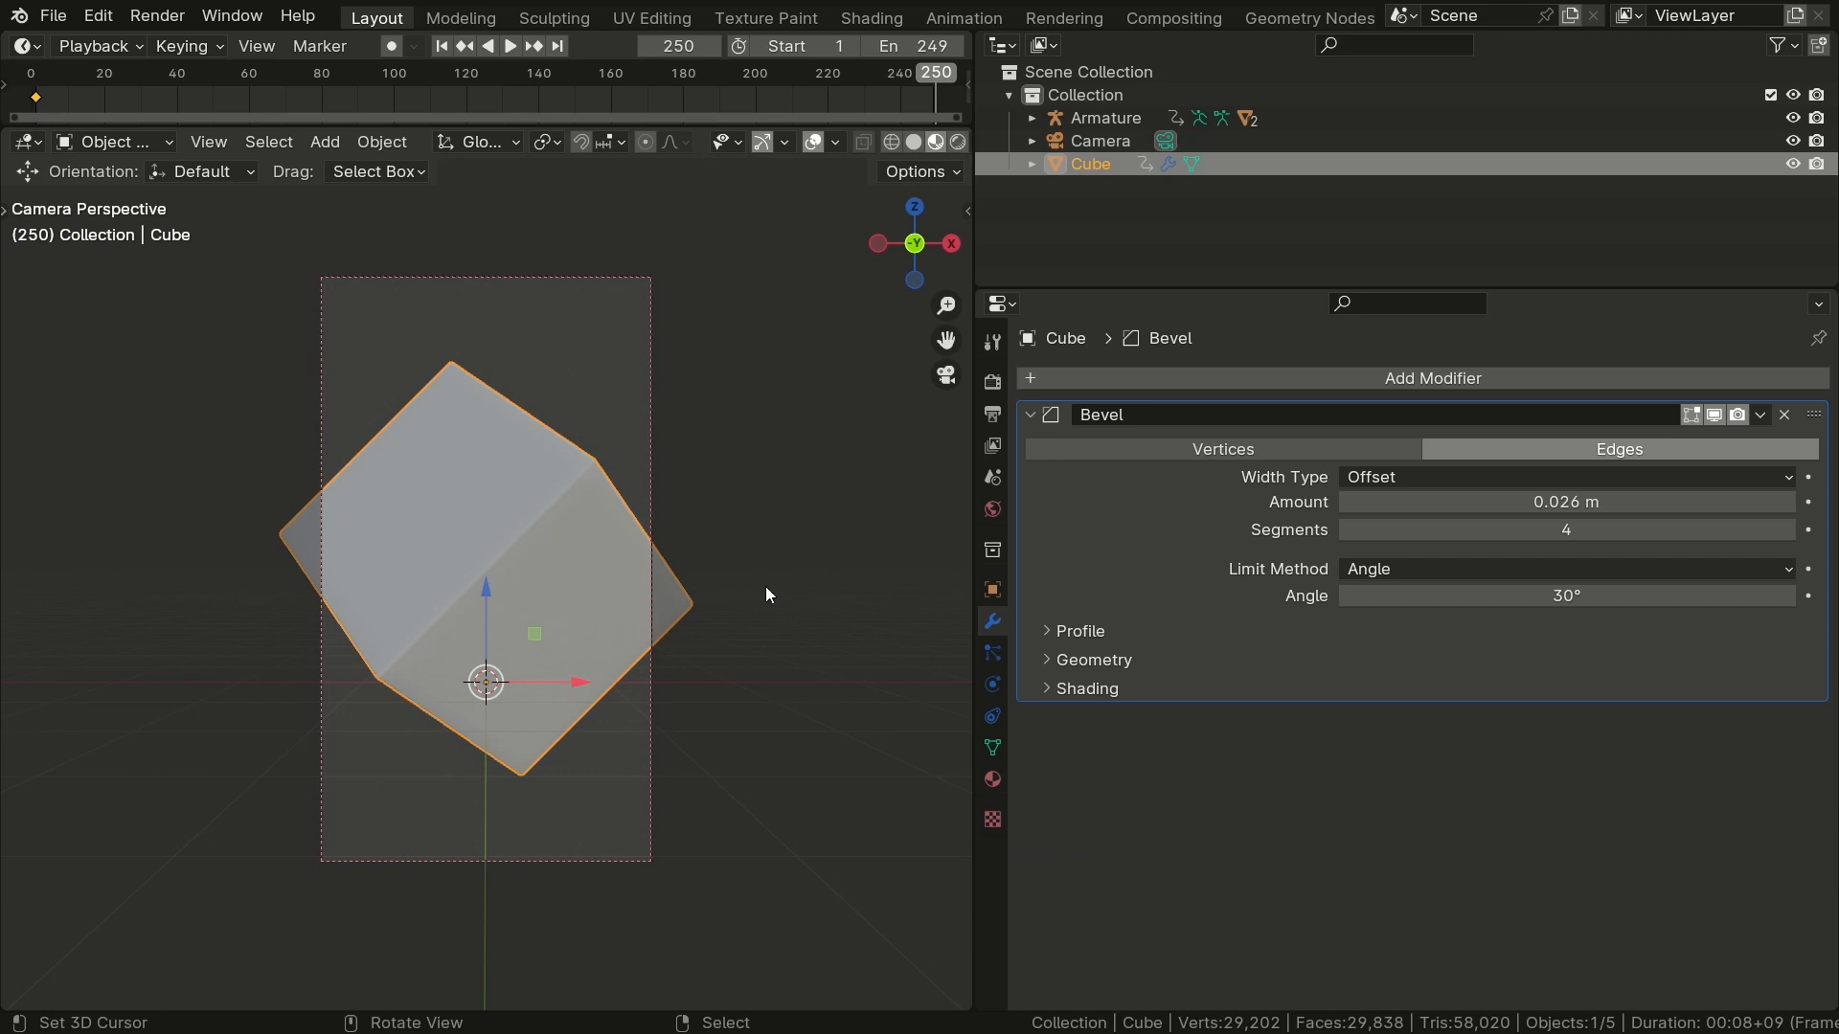
# Step: At frame 250, rotate the cube 360 degrees about the global Z axis and insert a keyframe
pyautogui.press('r')
pyautogui.press('z')
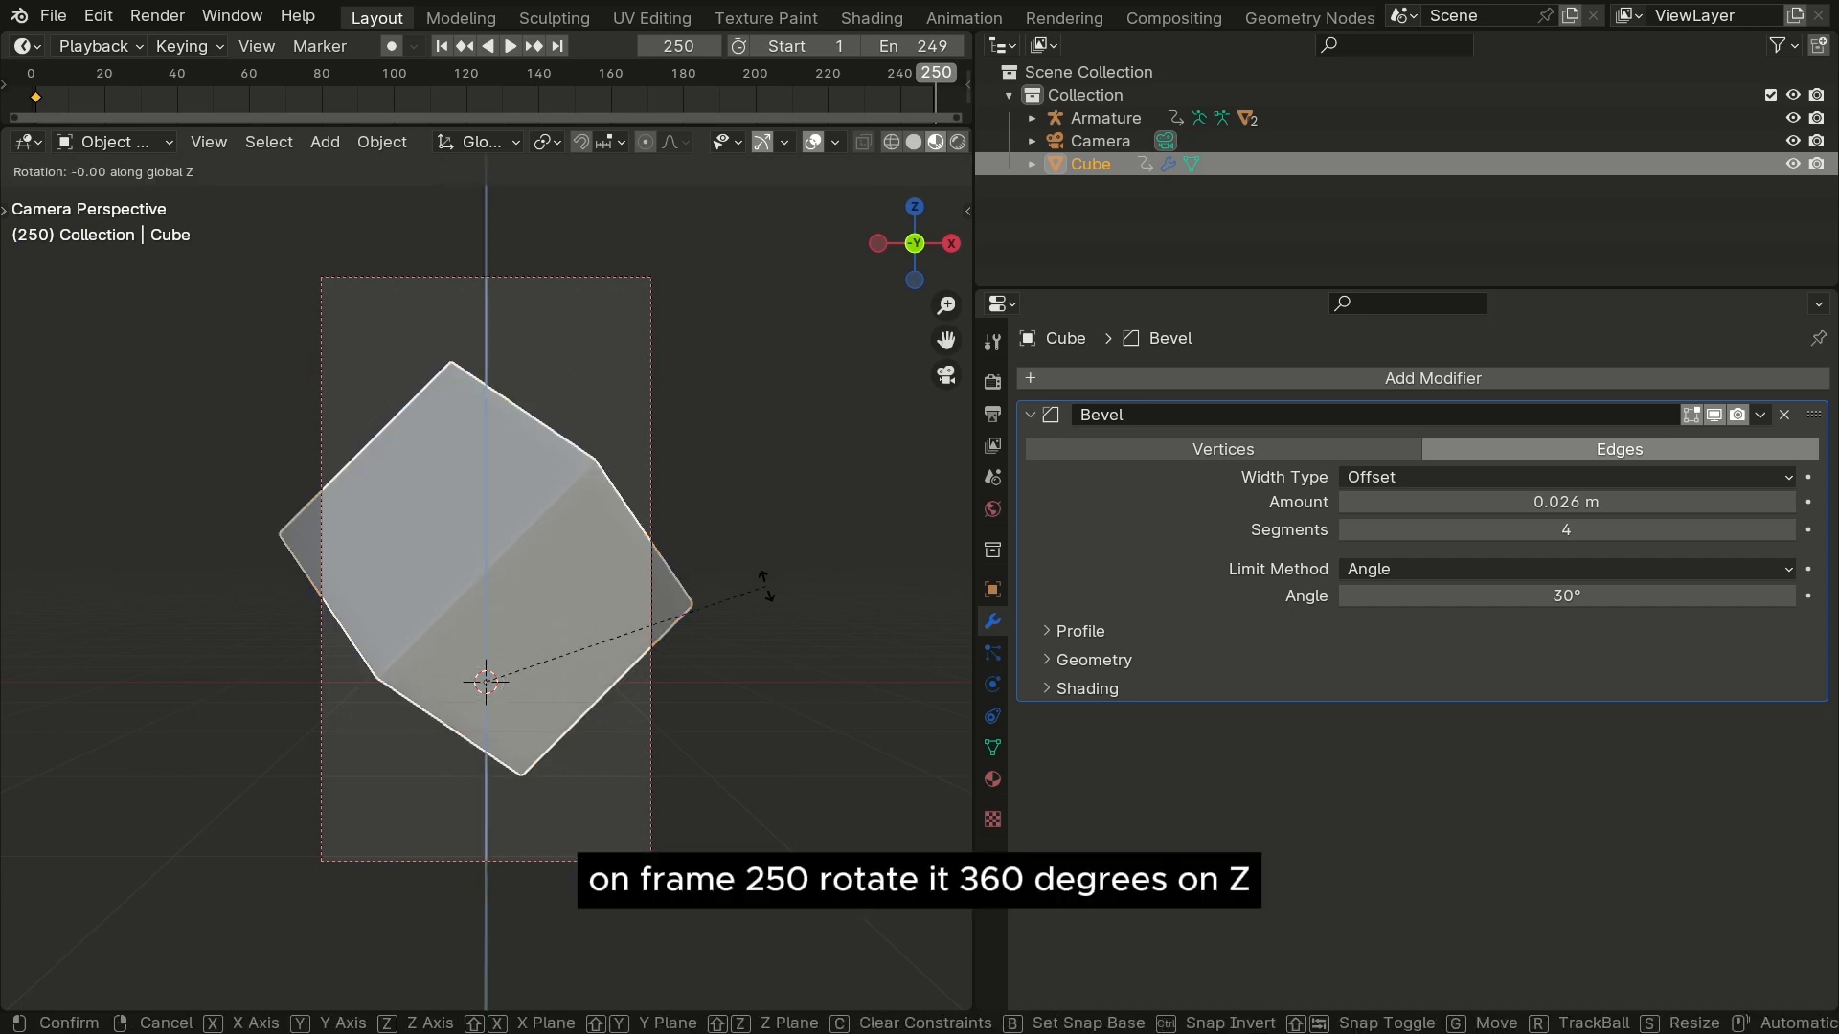
pyautogui.write('360')
pyautogui.press('Return')
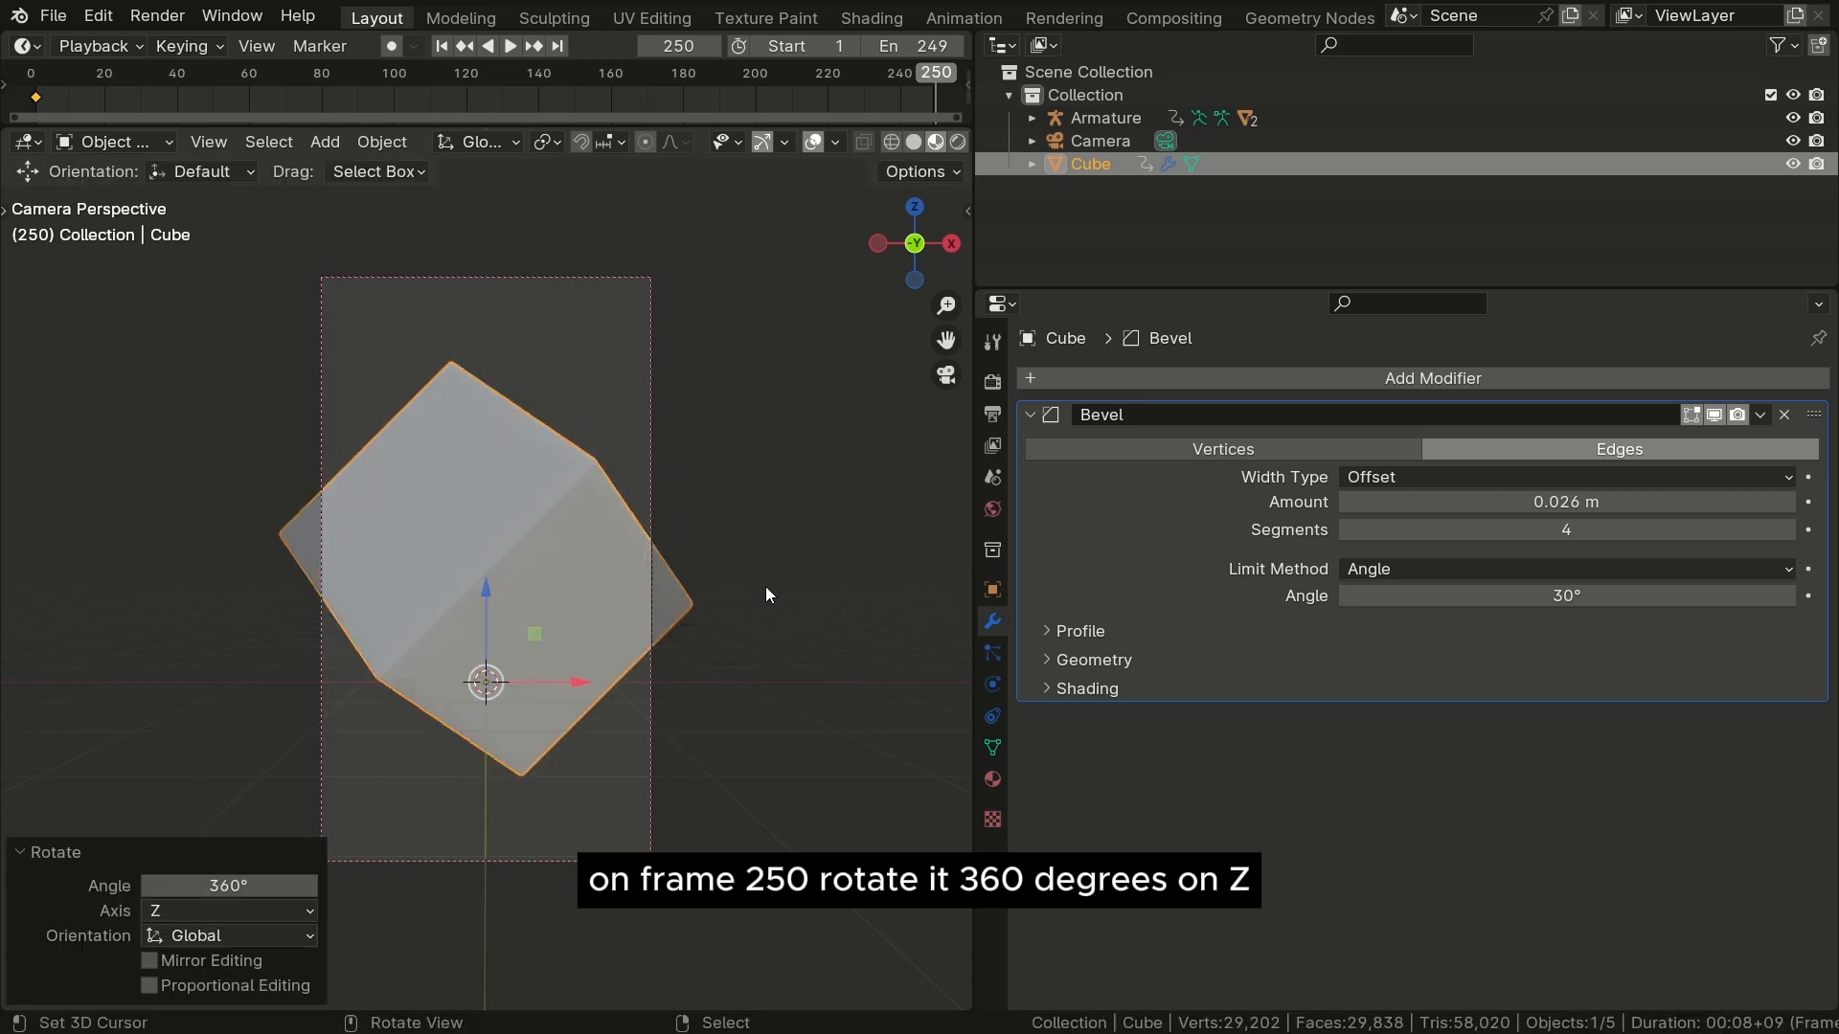
pyautogui.press('i')
pyautogui.click(785, 584)
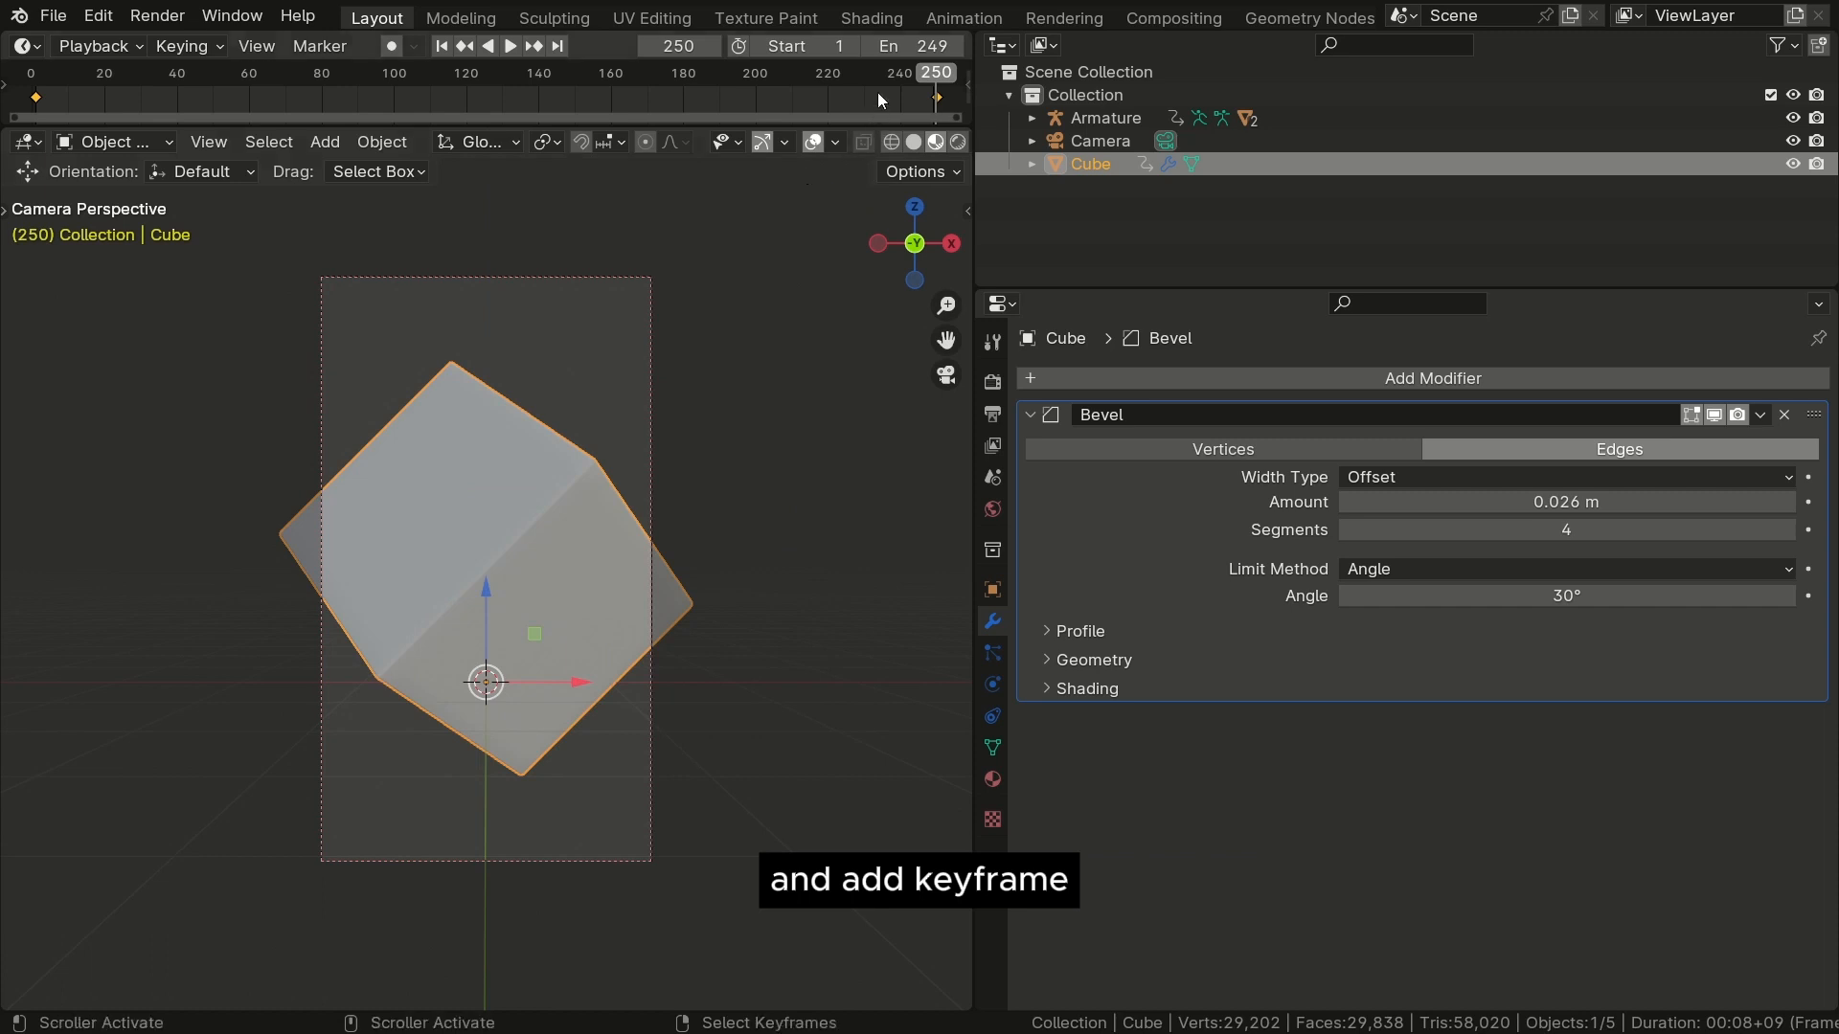
# Step: Play the cube's rotation in the viewport and create a new World with a beige background colour
pyautogui.press('space')
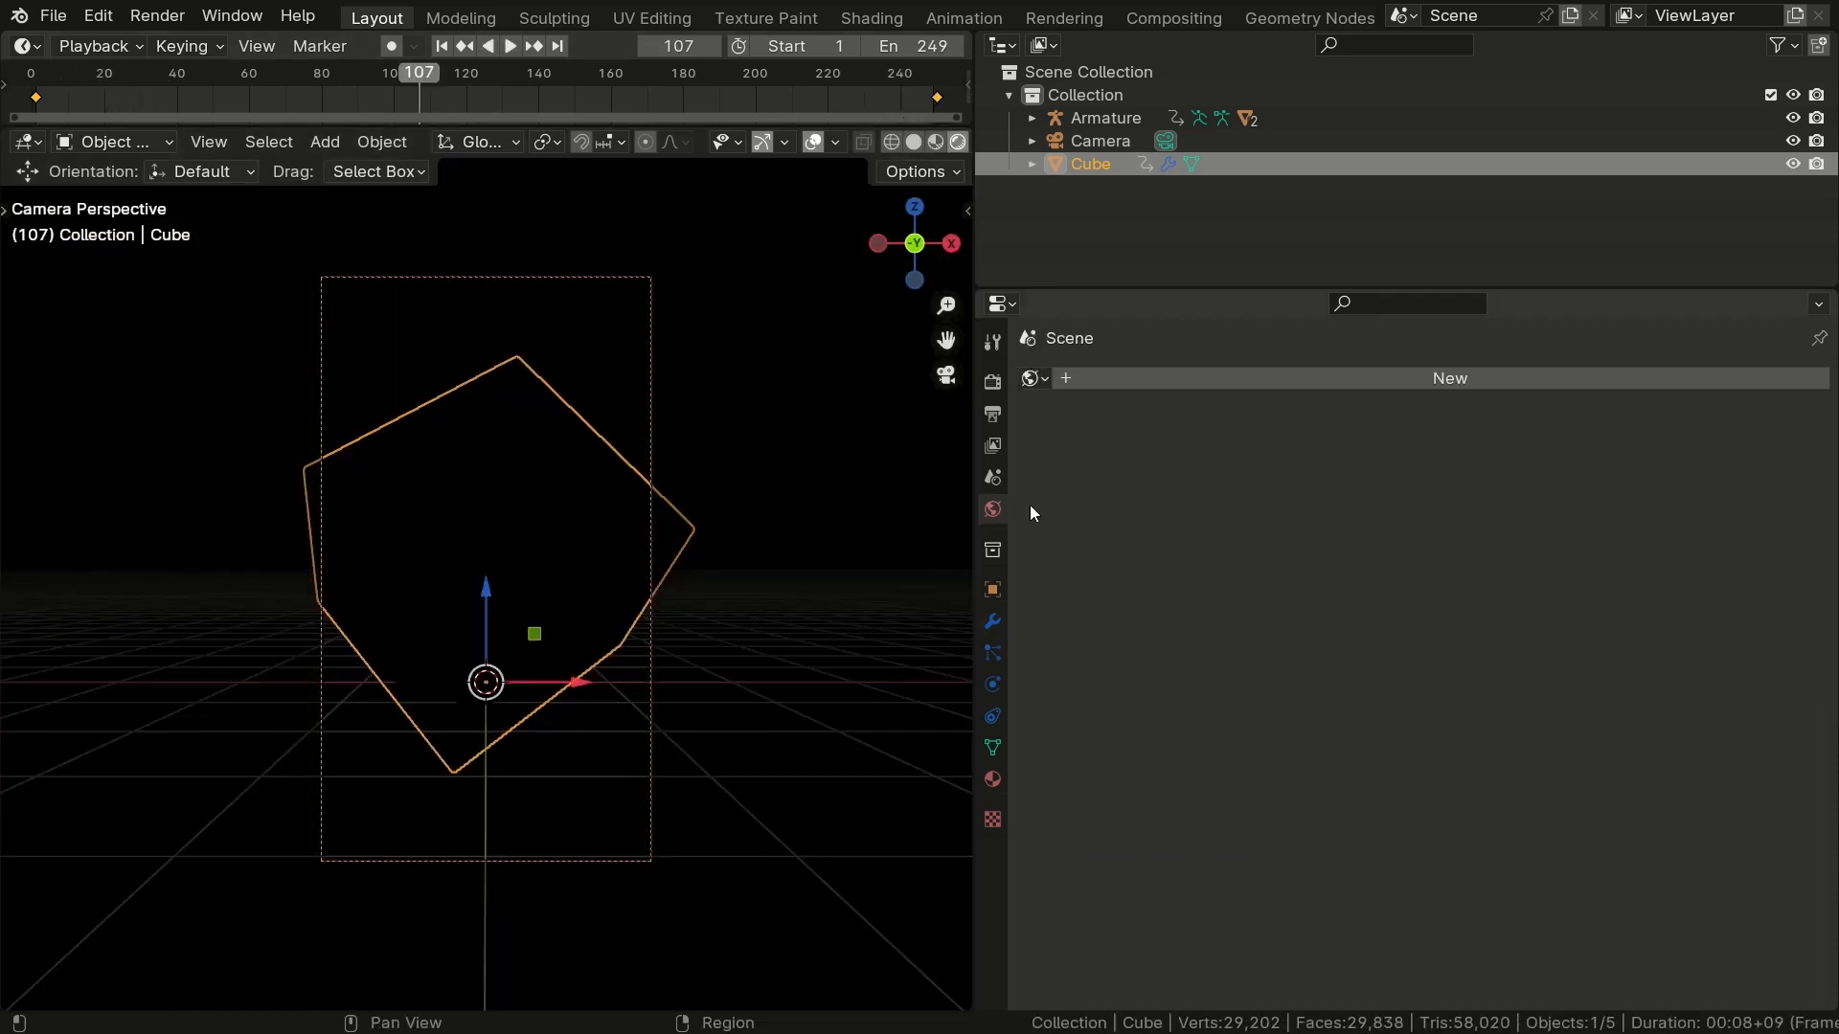
pyautogui.click(1592, 379)
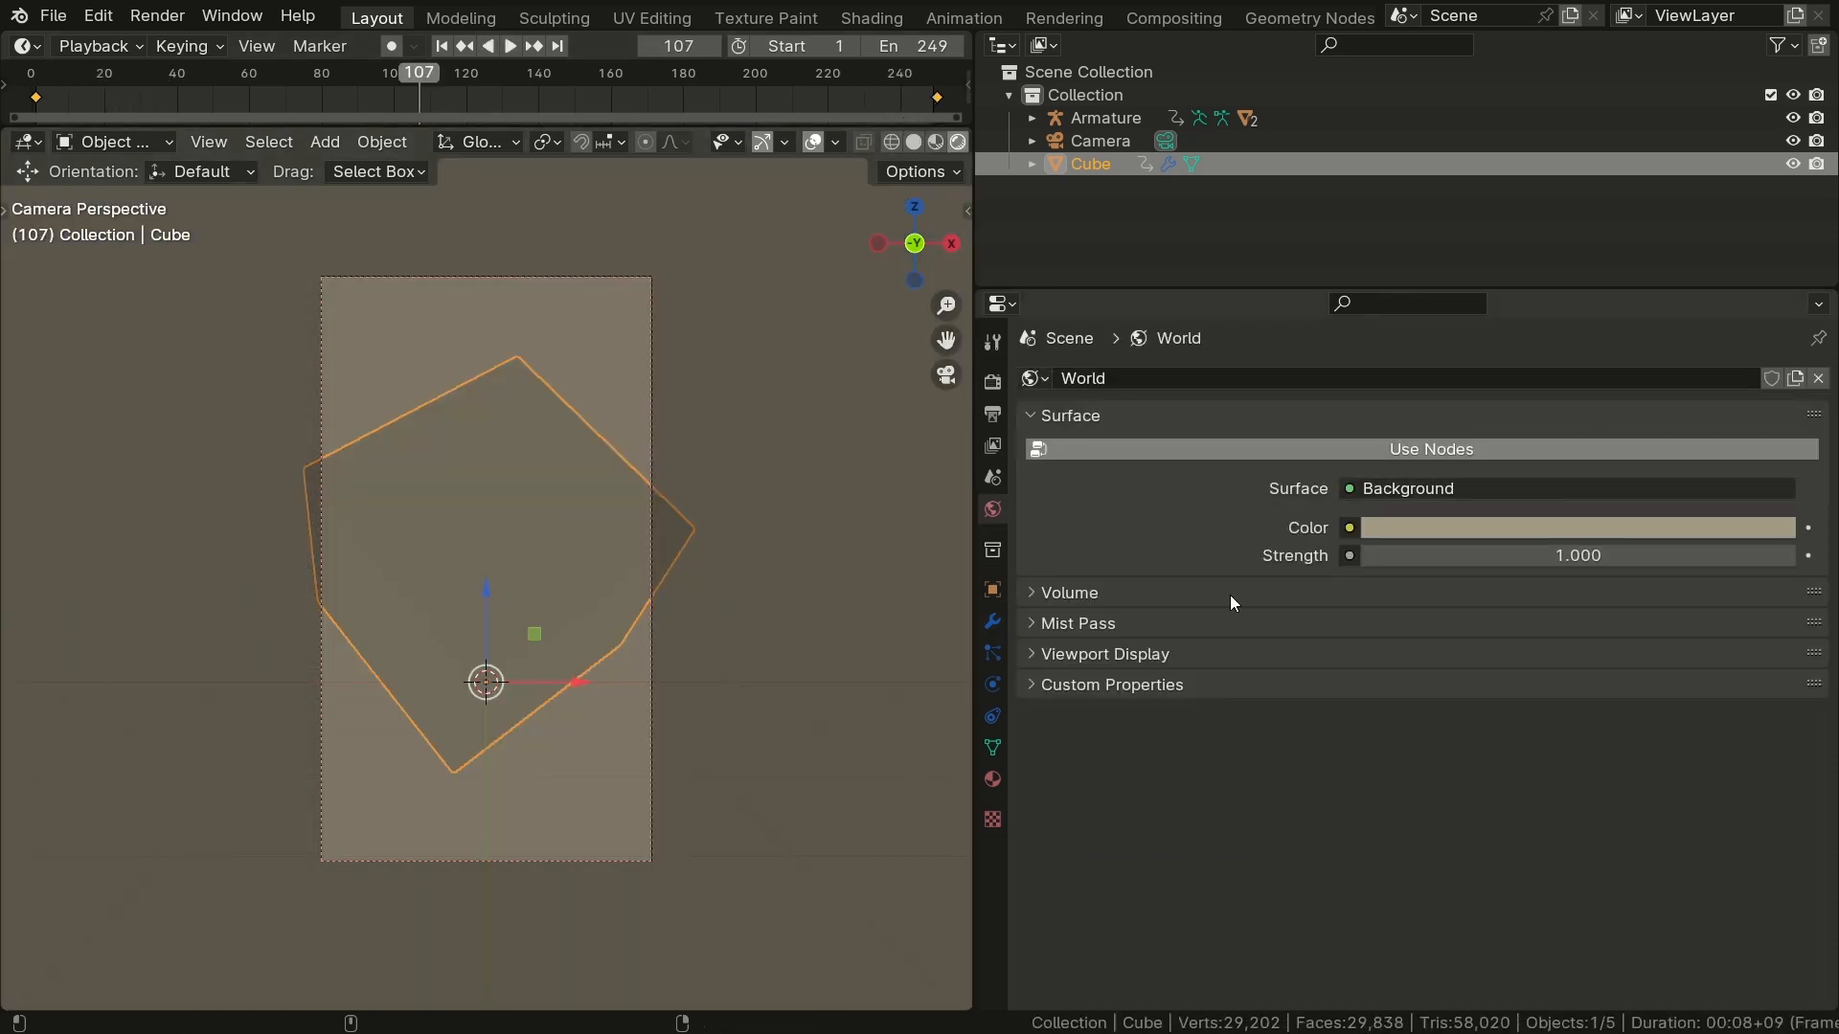
# Step: Give the cube a new material and delete its Principled BSDF node
pyautogui.hotkey('shift', 'F3')
pyautogui.press('x')
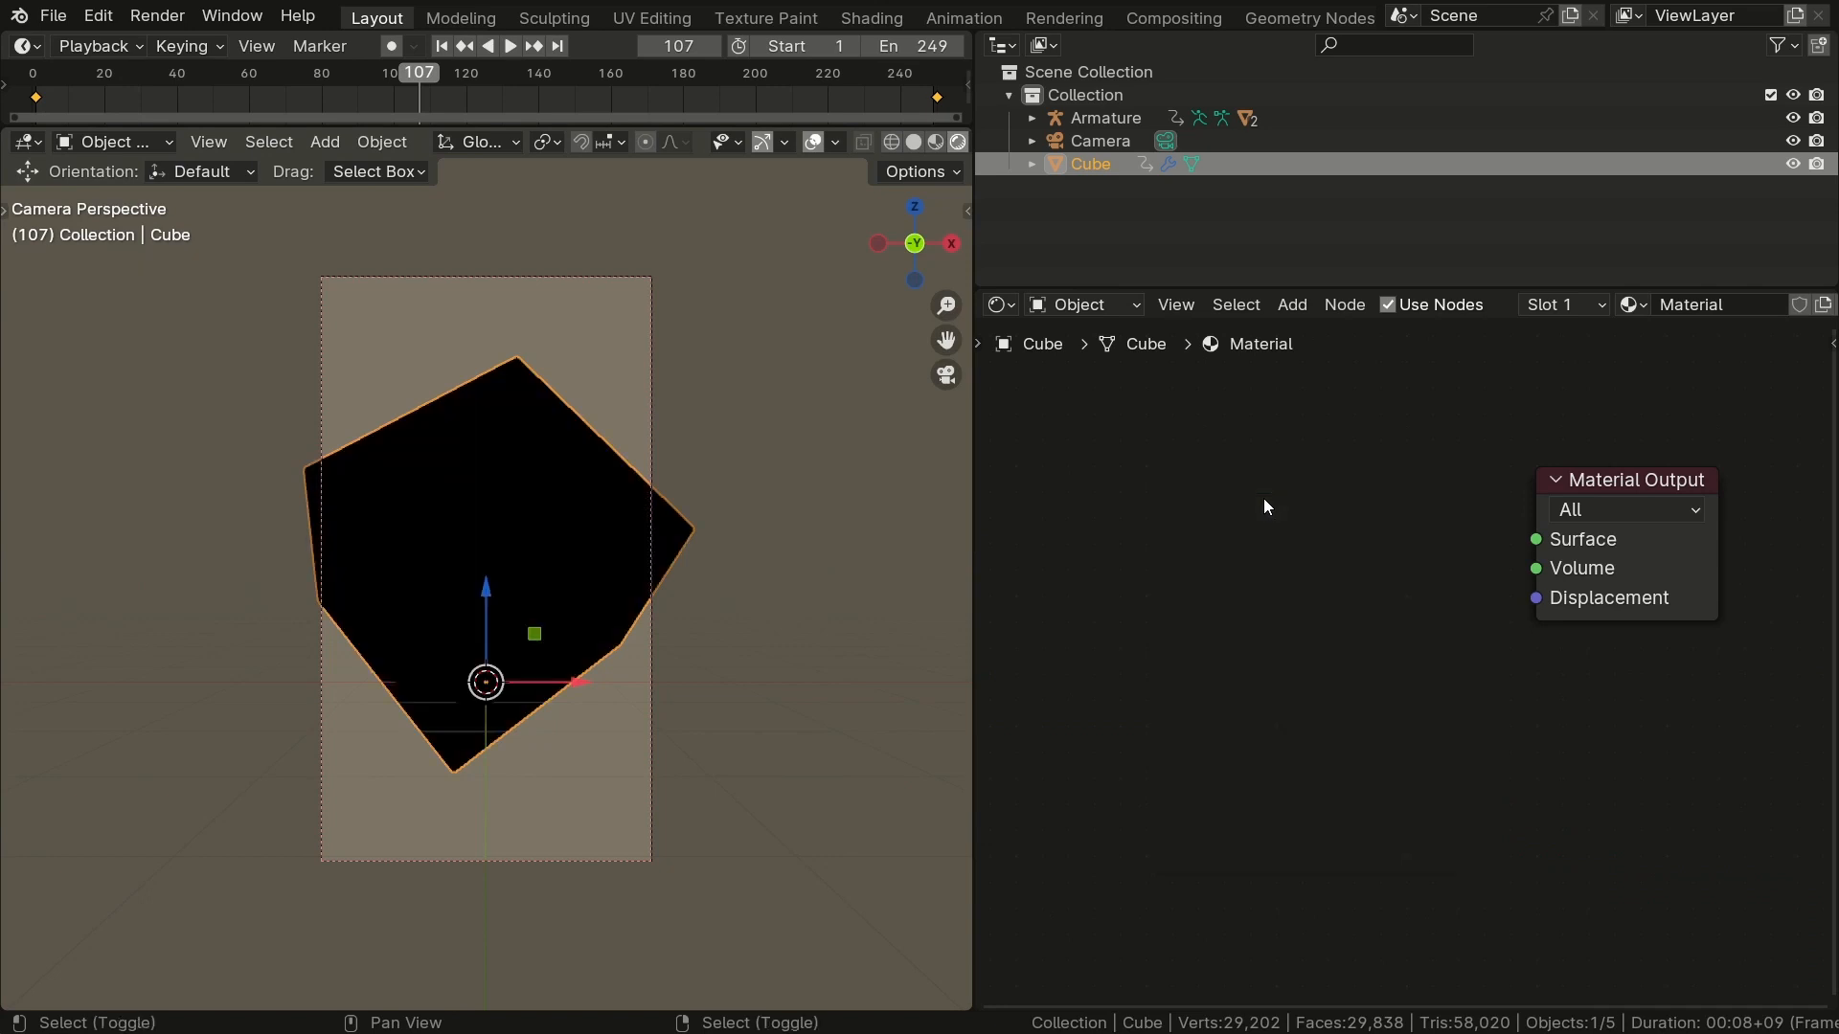
# Step: Add a Glass BSDF node to the cube's material and connect it to the Material Output's Surface input
pyautogui.hotkey('shift', 'a')
pyautogui.moveTo(1172, 647)
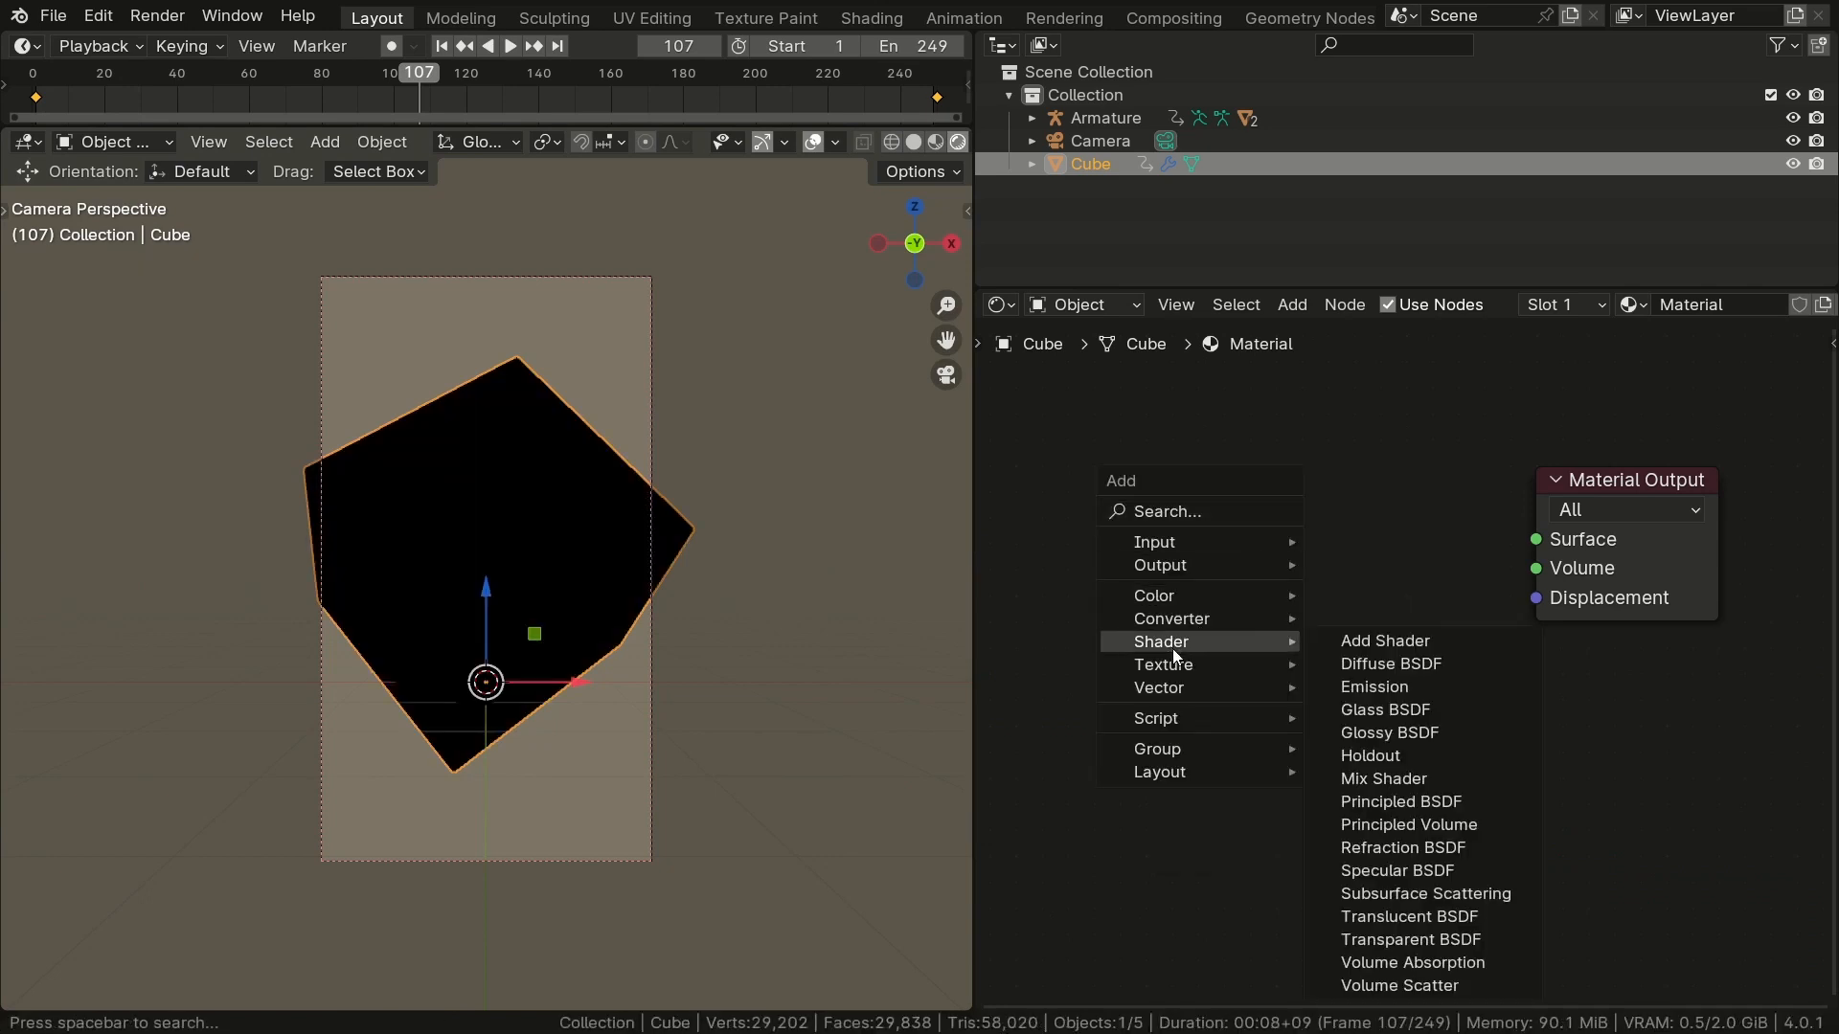
pyautogui.click(1381, 715)
pyautogui.click(1283, 507)
pyautogui.moveTo(1482, 548); pyautogui.dragTo(1532, 539)
# Step: Enable Screen Space Reflections with Refraction in the EEVEE render settings and save the file
pyautogui.hotkey('shift', 'F9')
pyautogui.hotkey('shift', 'F7')
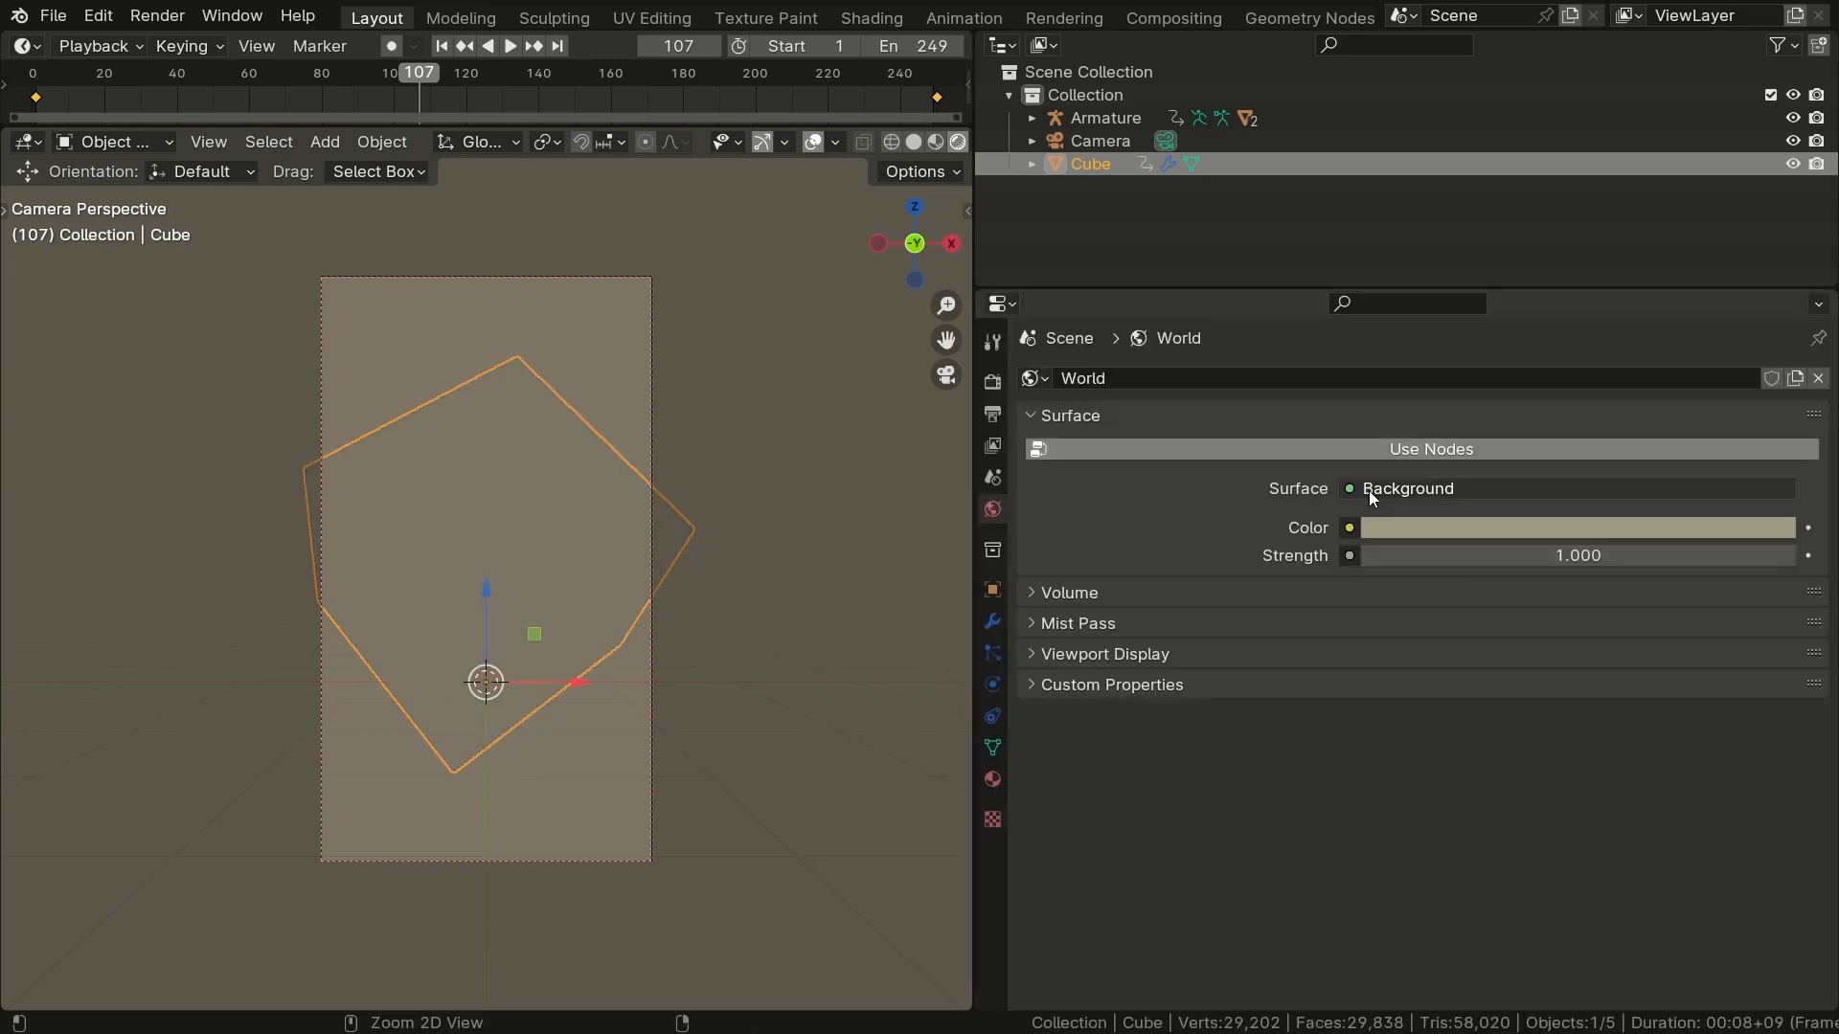
pyautogui.click(993, 381)
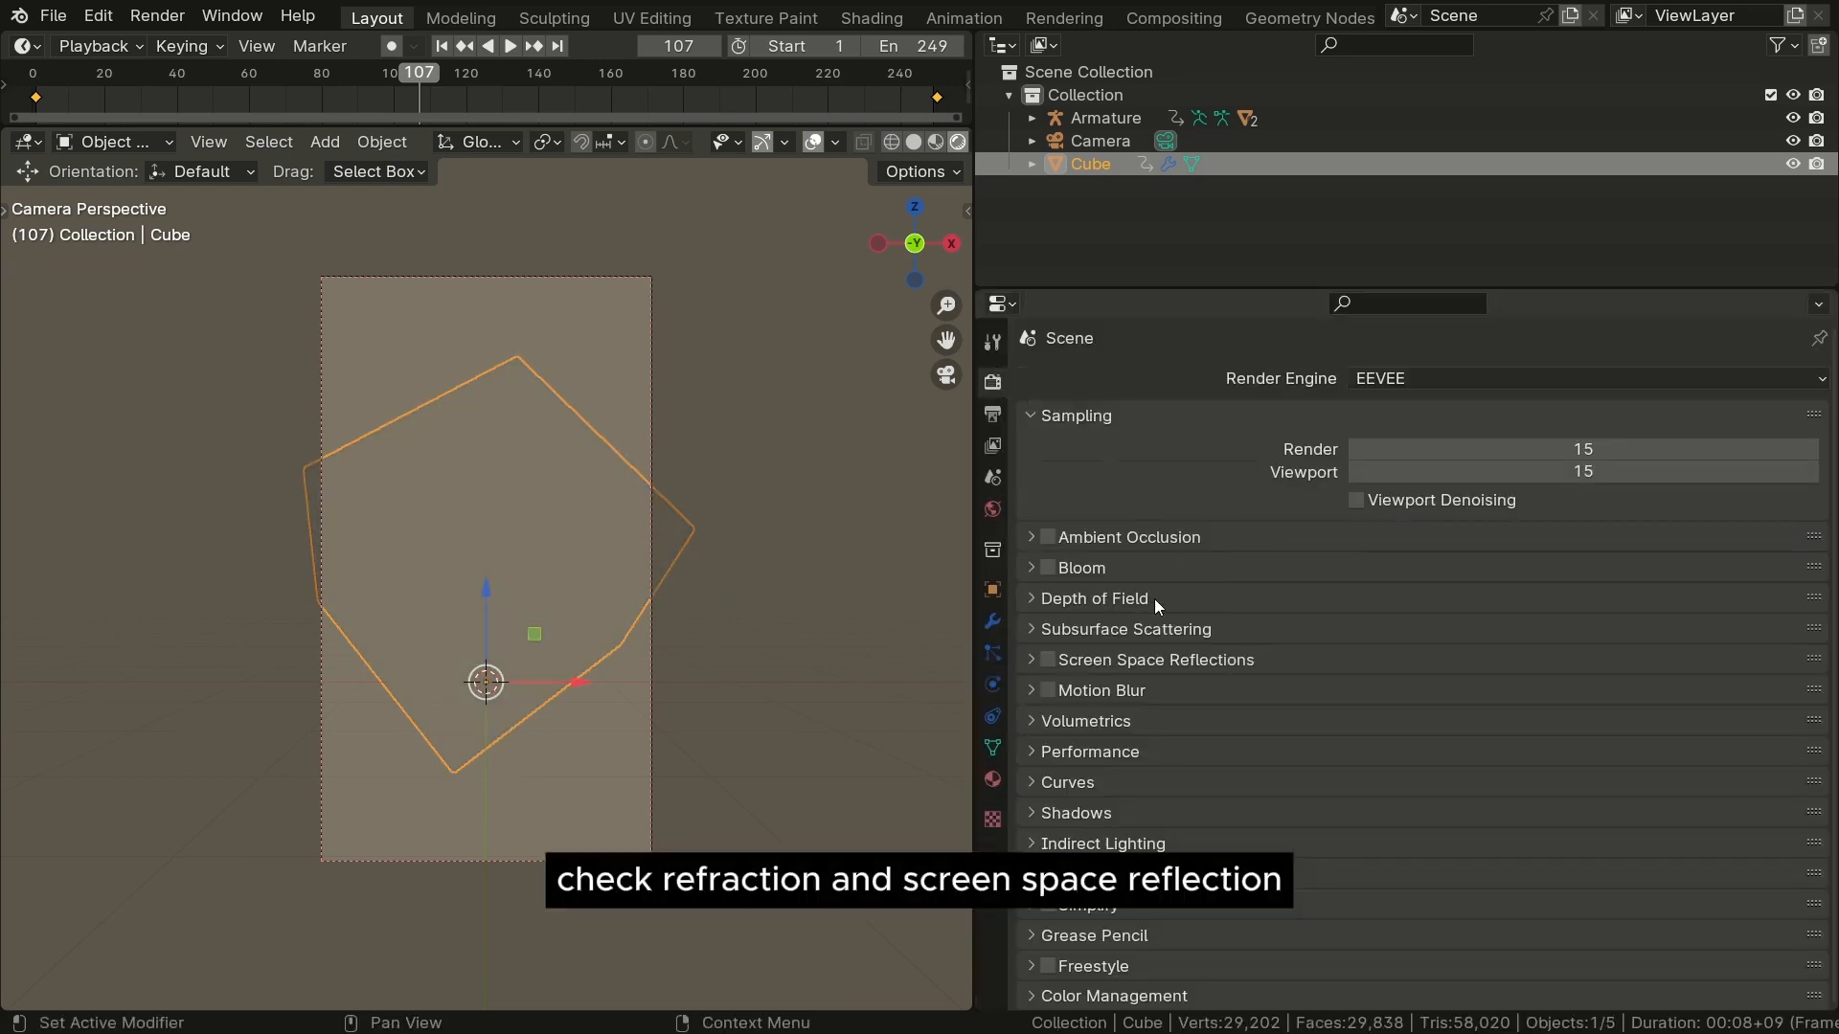
pyautogui.click(1048, 660)
pyautogui.click(1098, 657)
pyautogui.click(1346, 693)
pyautogui.hotkey('ctrl', 's')
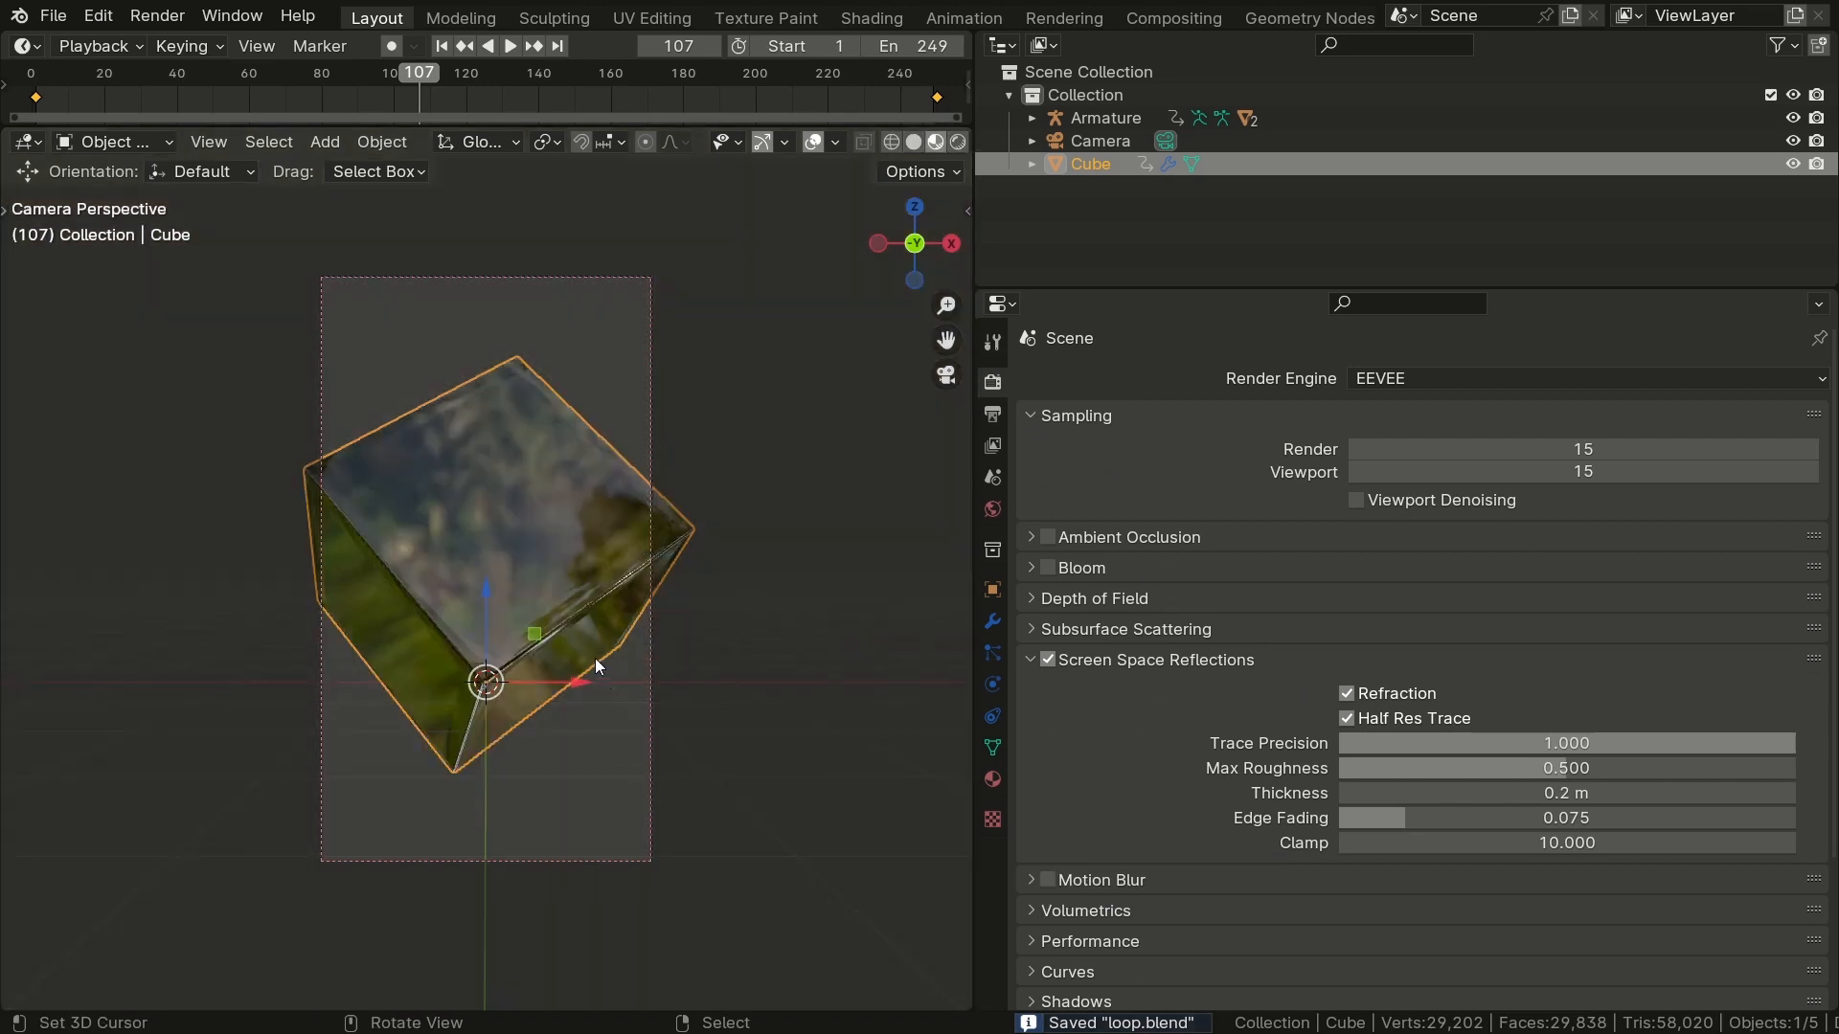
# Step: Preview the animation and enable Screen Space Refraction in the cube's glass material settings
pyautogui.press('space')
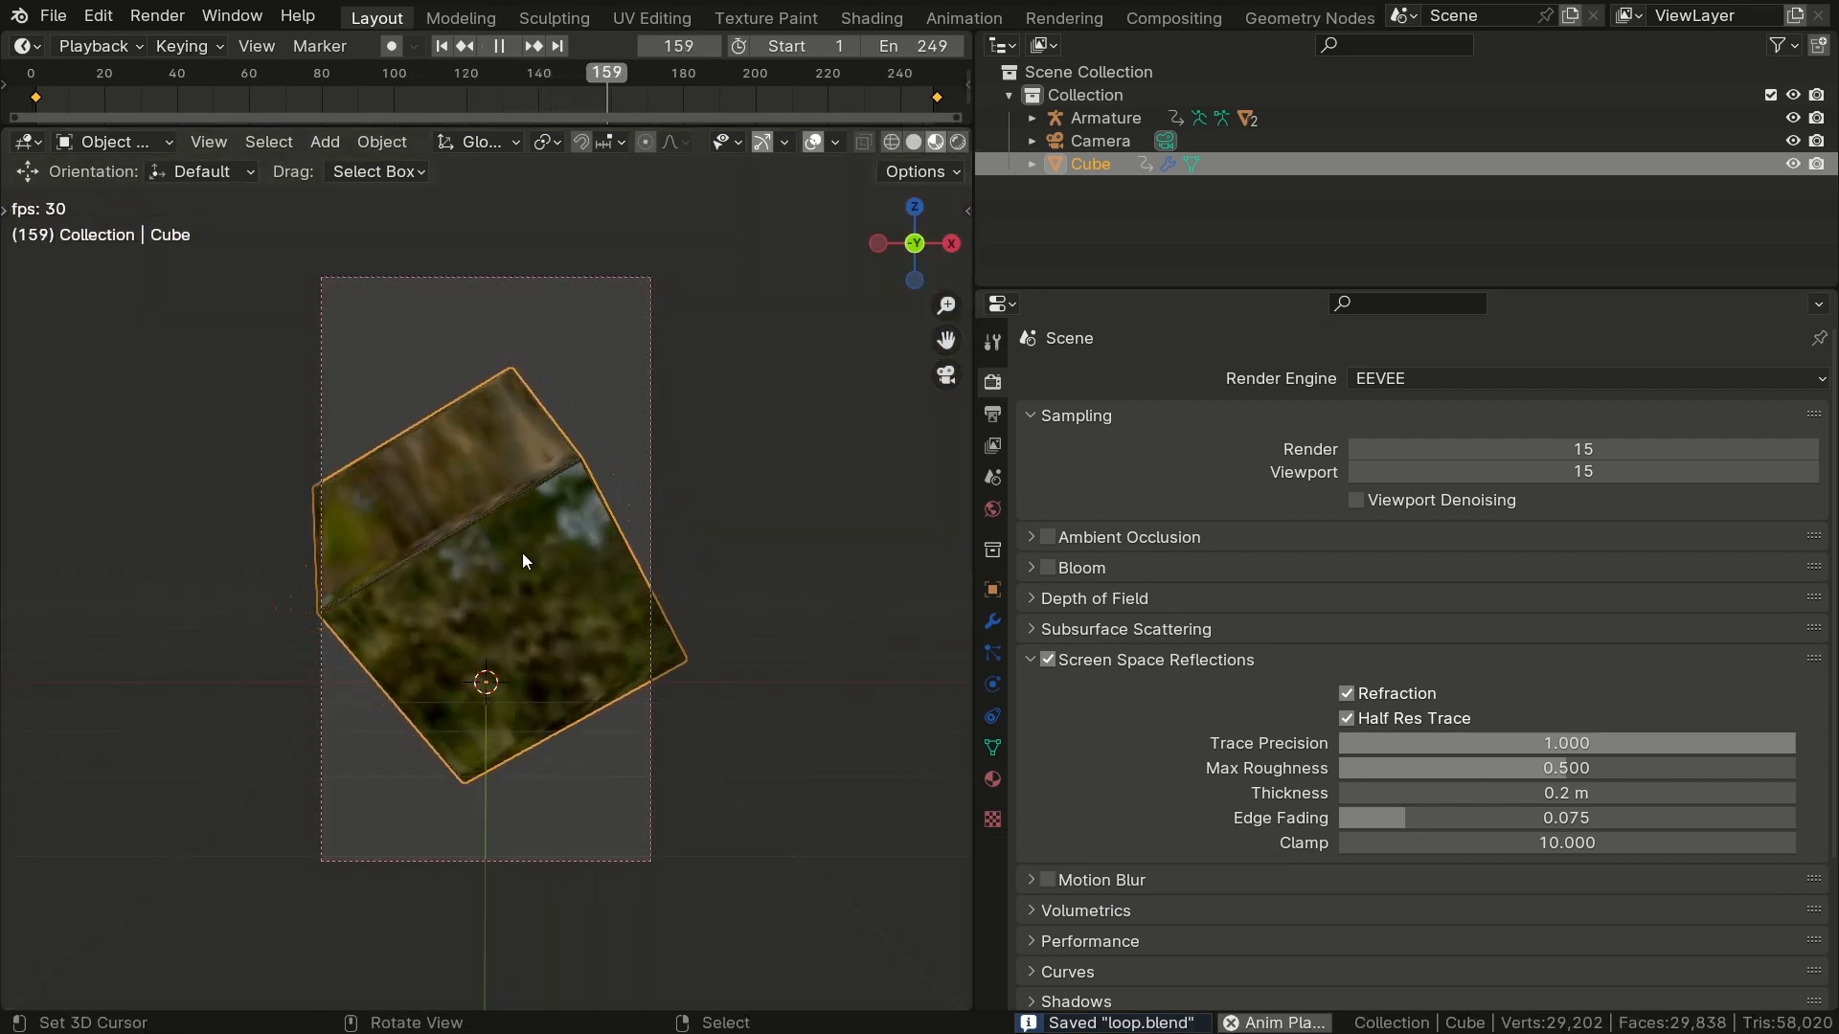
pyautogui.press('space')
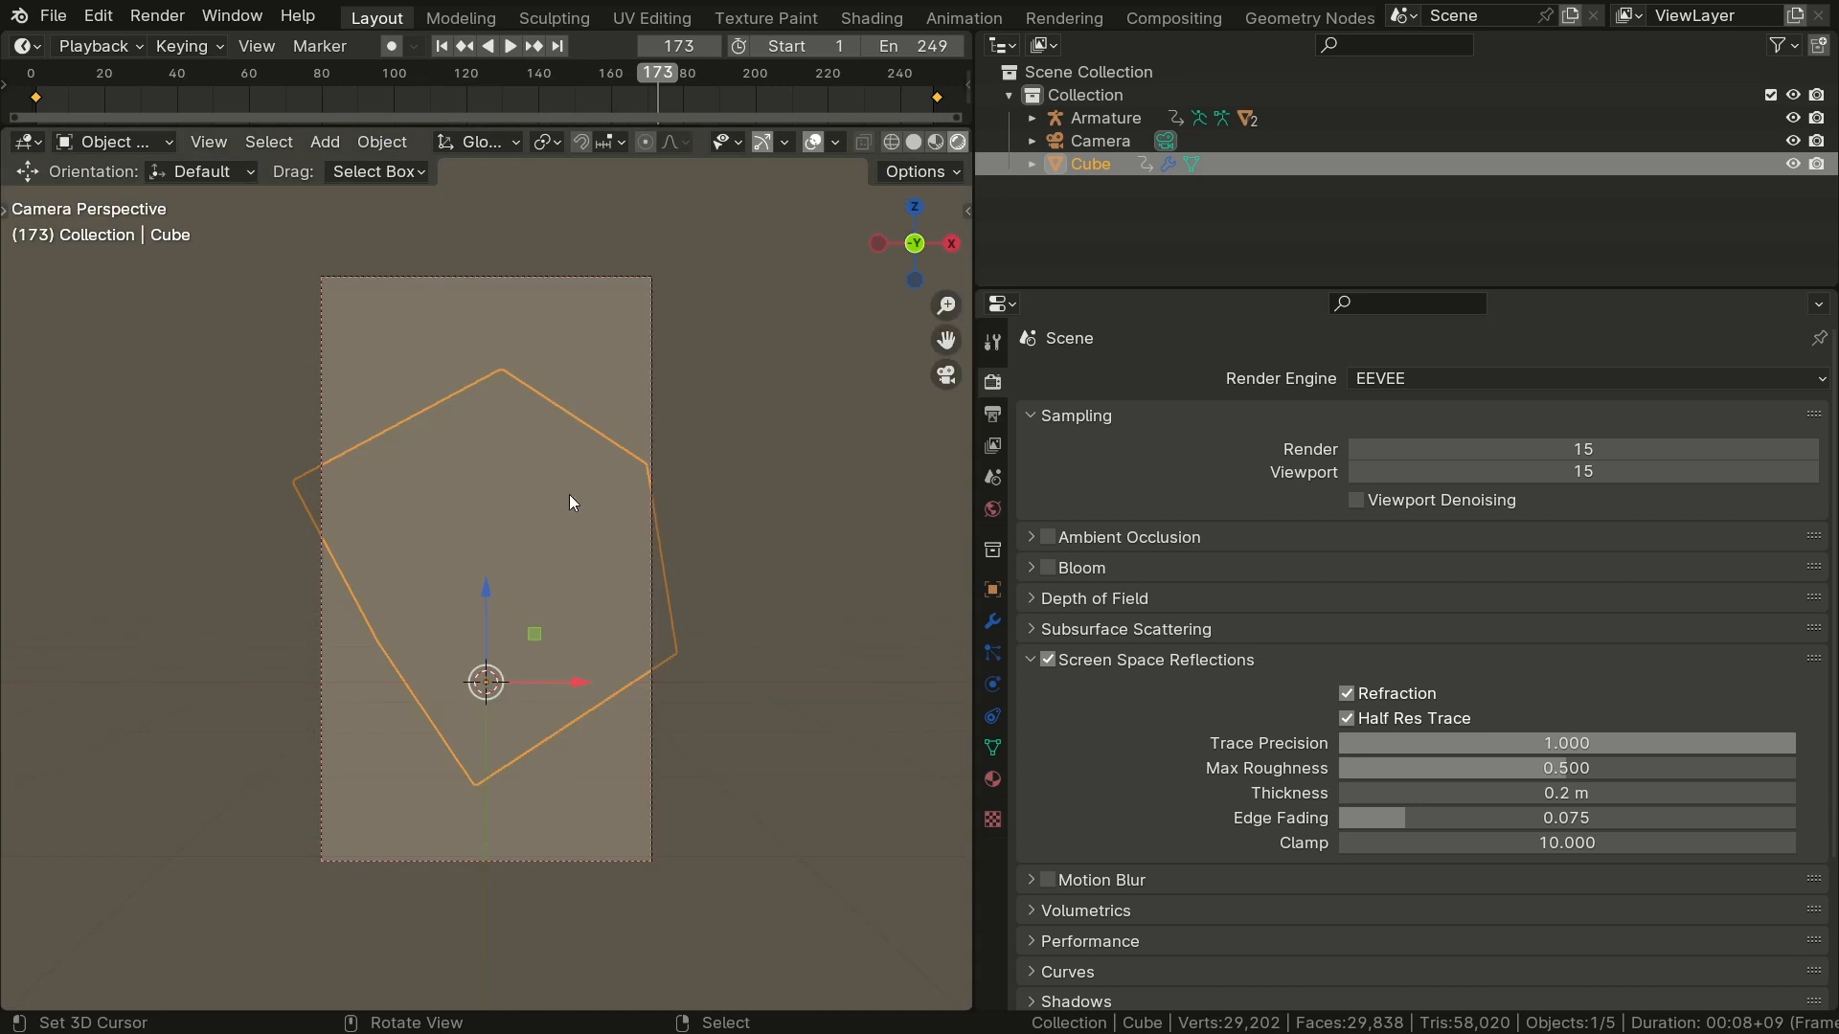
pyautogui.click(992, 778)
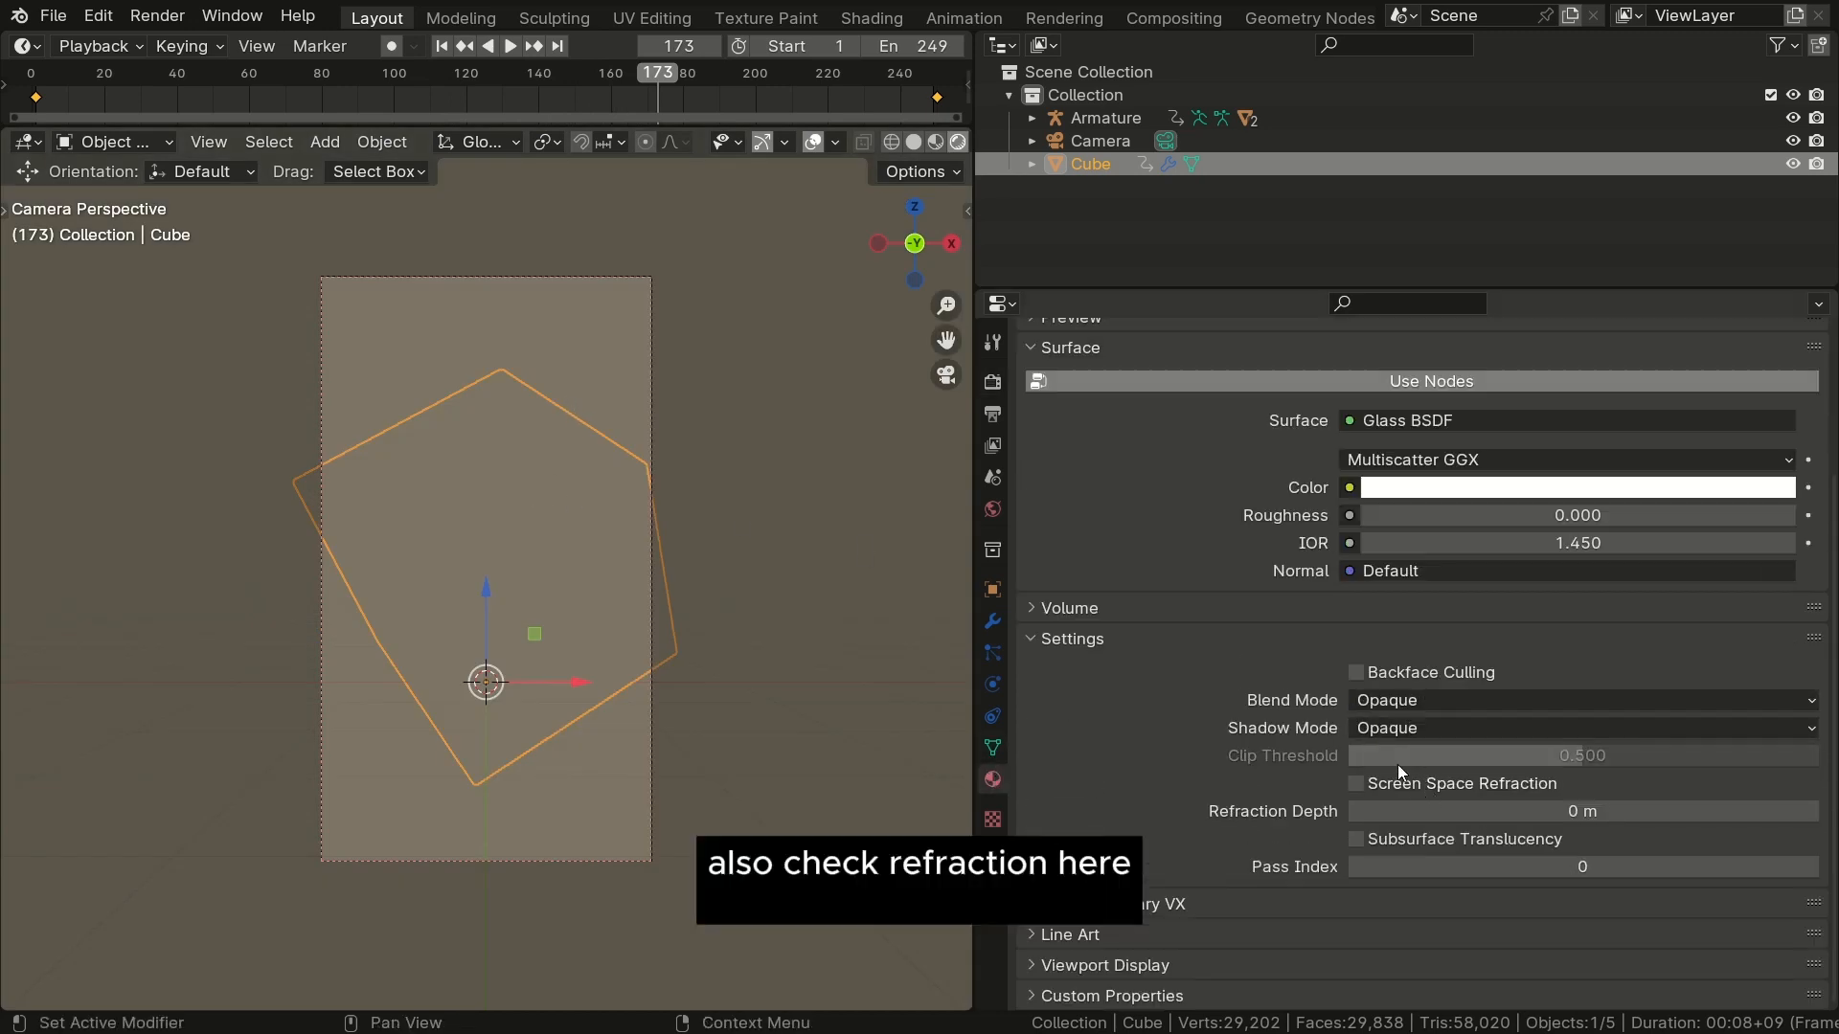
pyautogui.click(1356, 783)
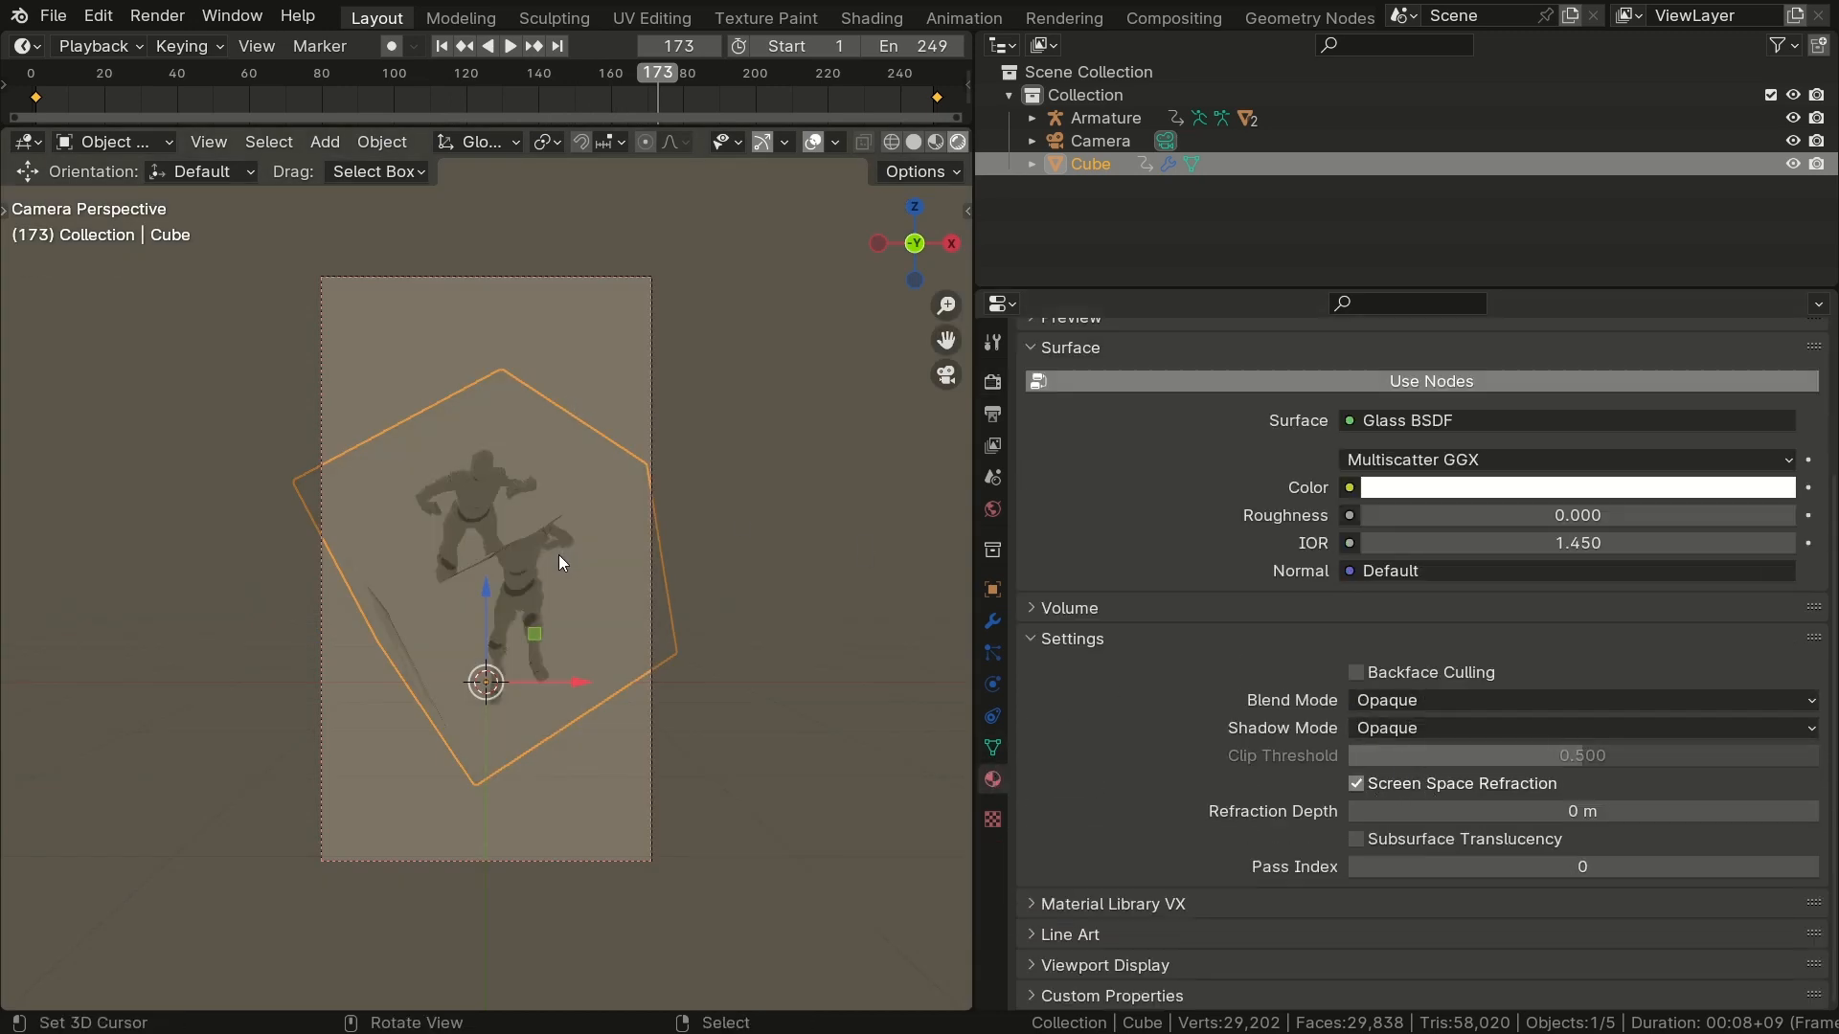
# Step: Play the animation and compare the glass cube in Material Preview and Rendered shading
pyautogui.press('space')
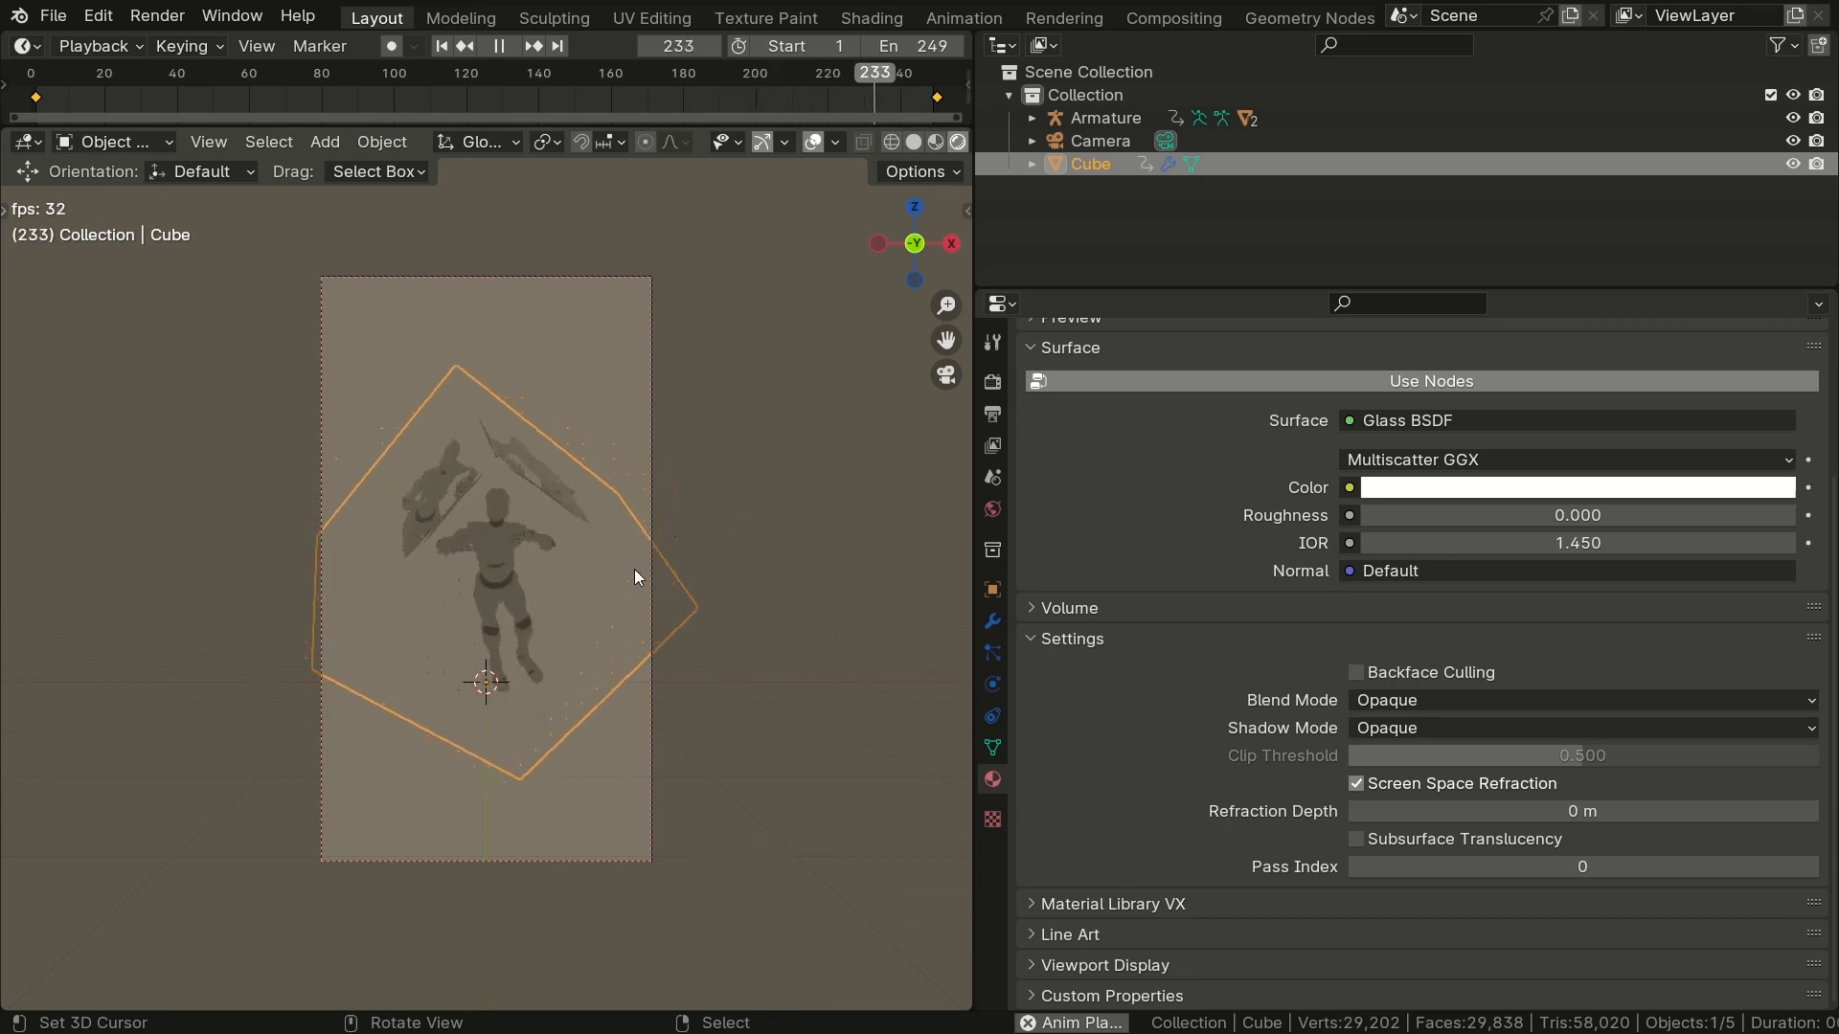
pyautogui.press('z')
pyautogui.click(560, 753)
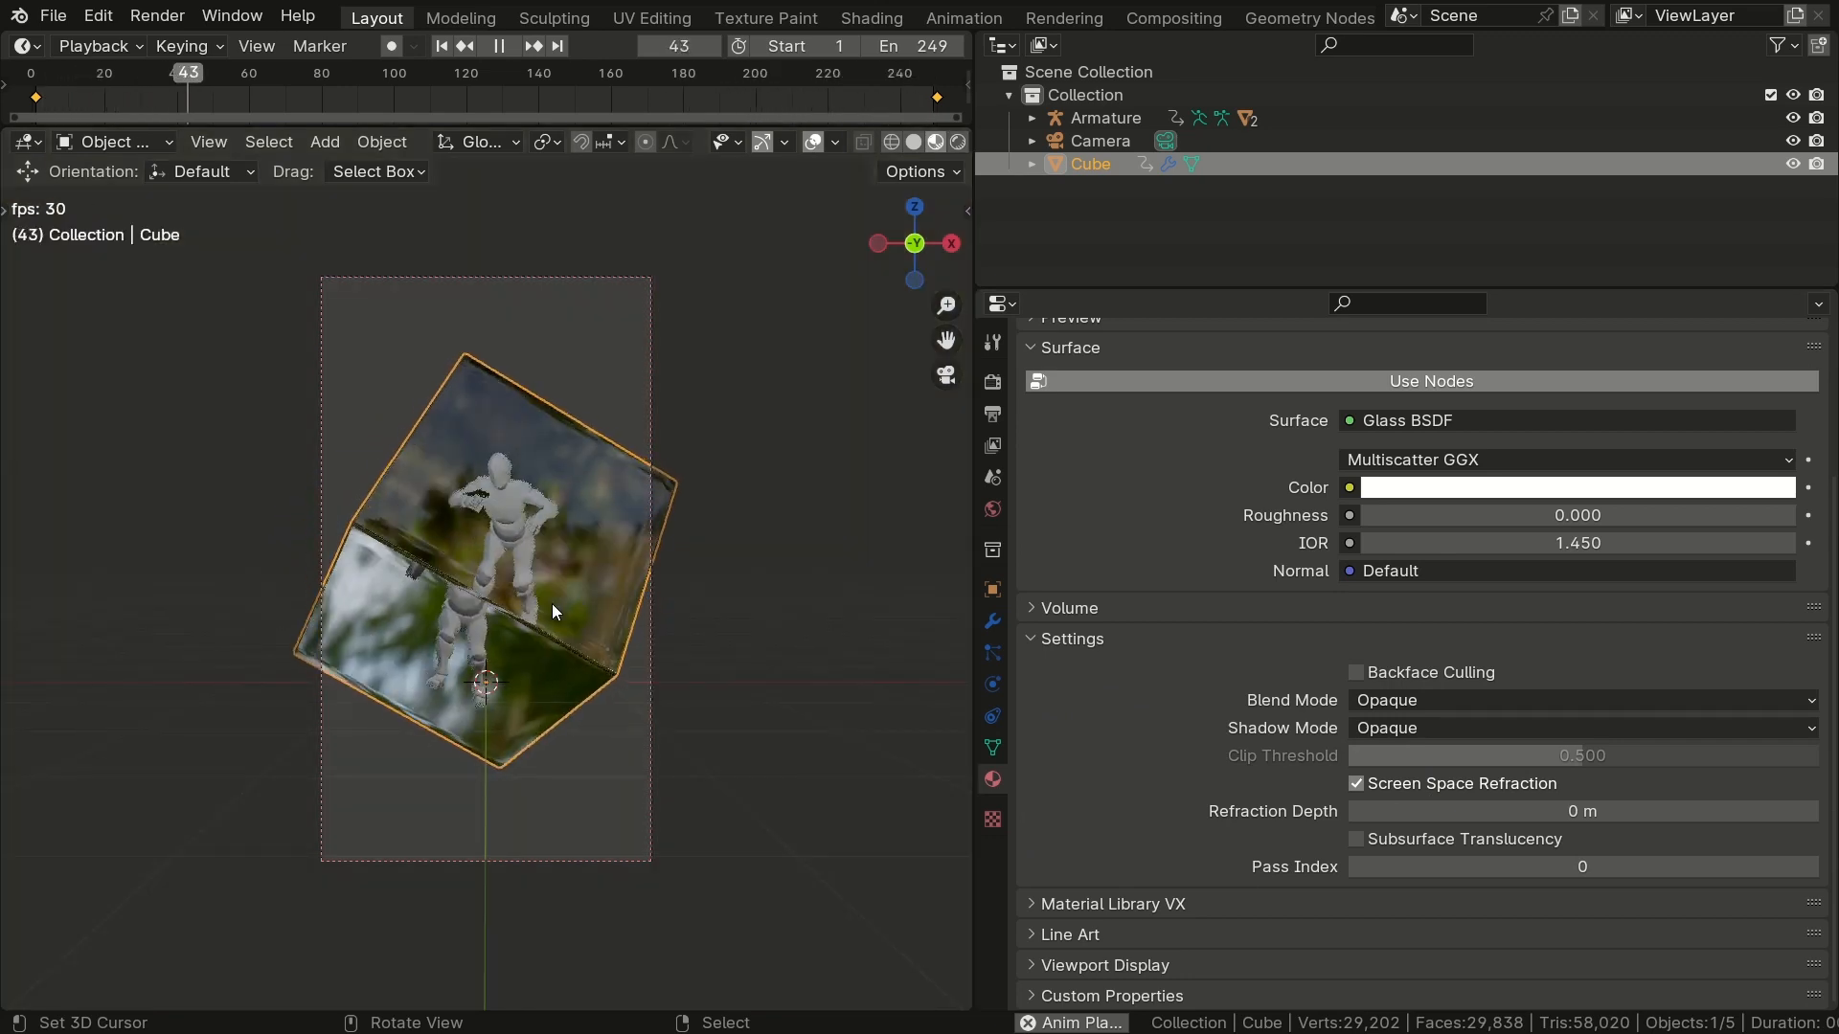
pyautogui.press('z')
pyautogui.click(582, 402)
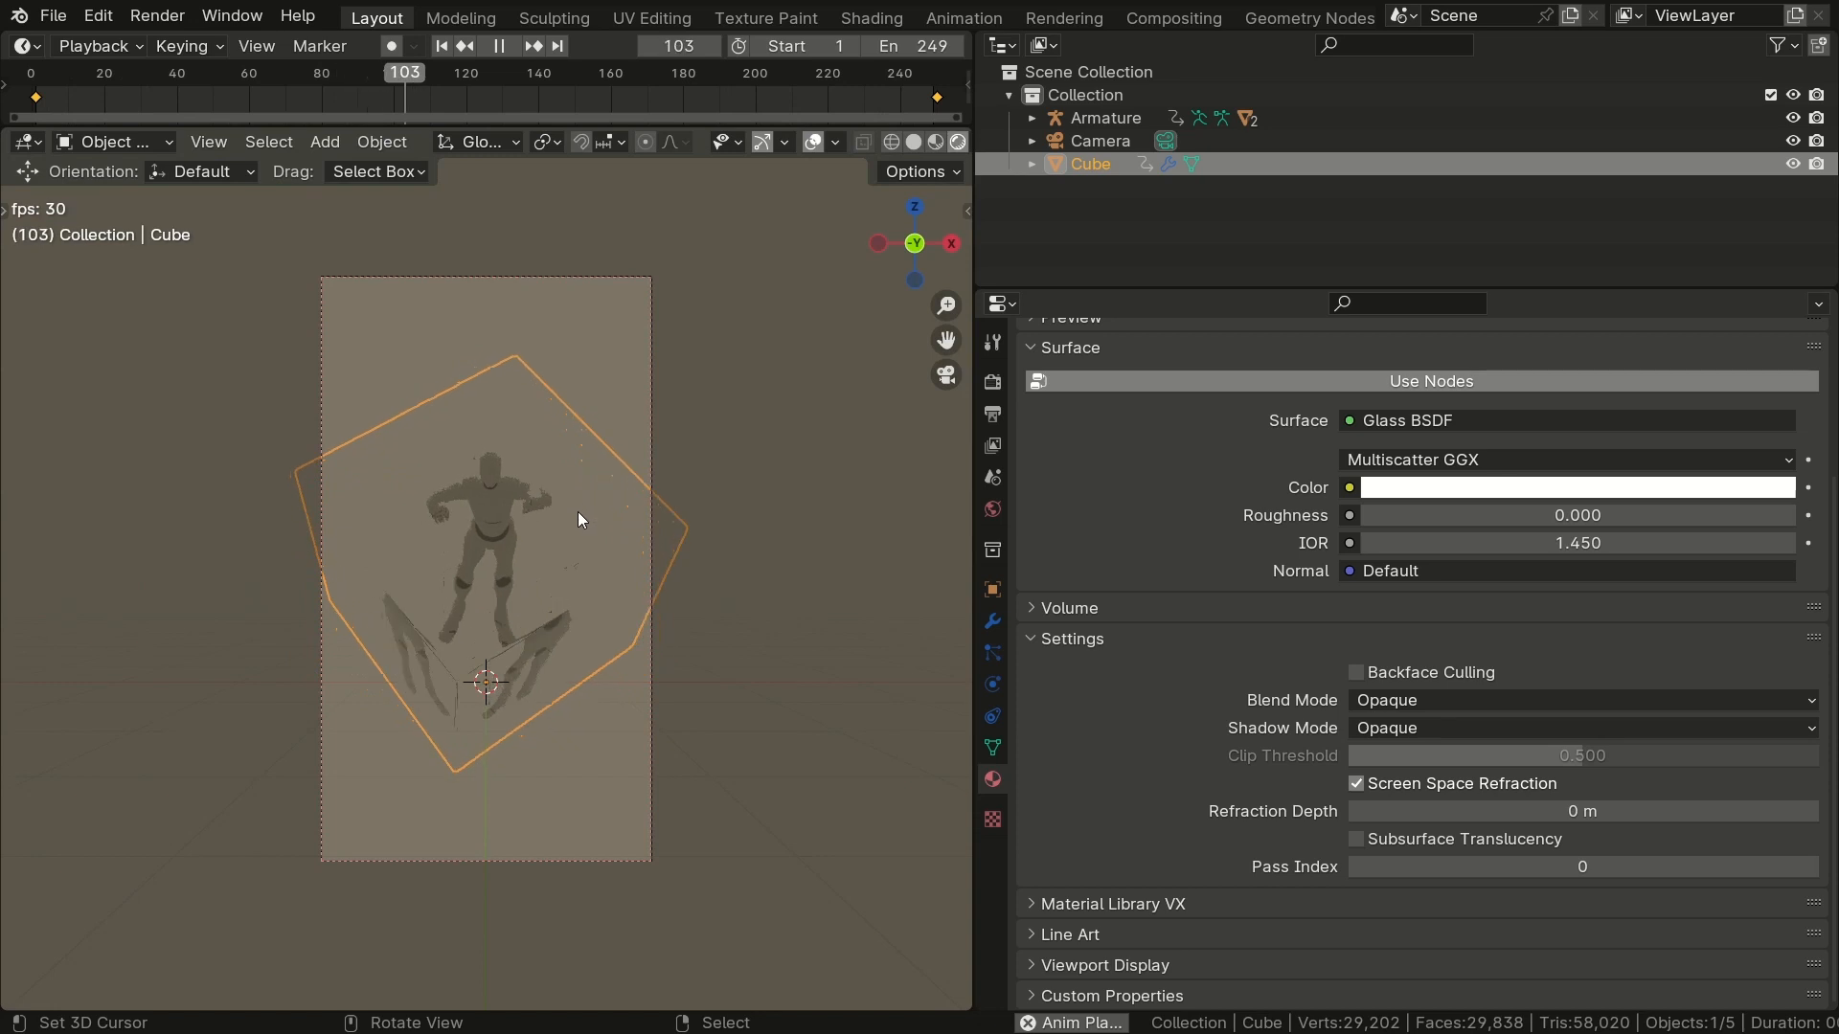
pyautogui.press('space')
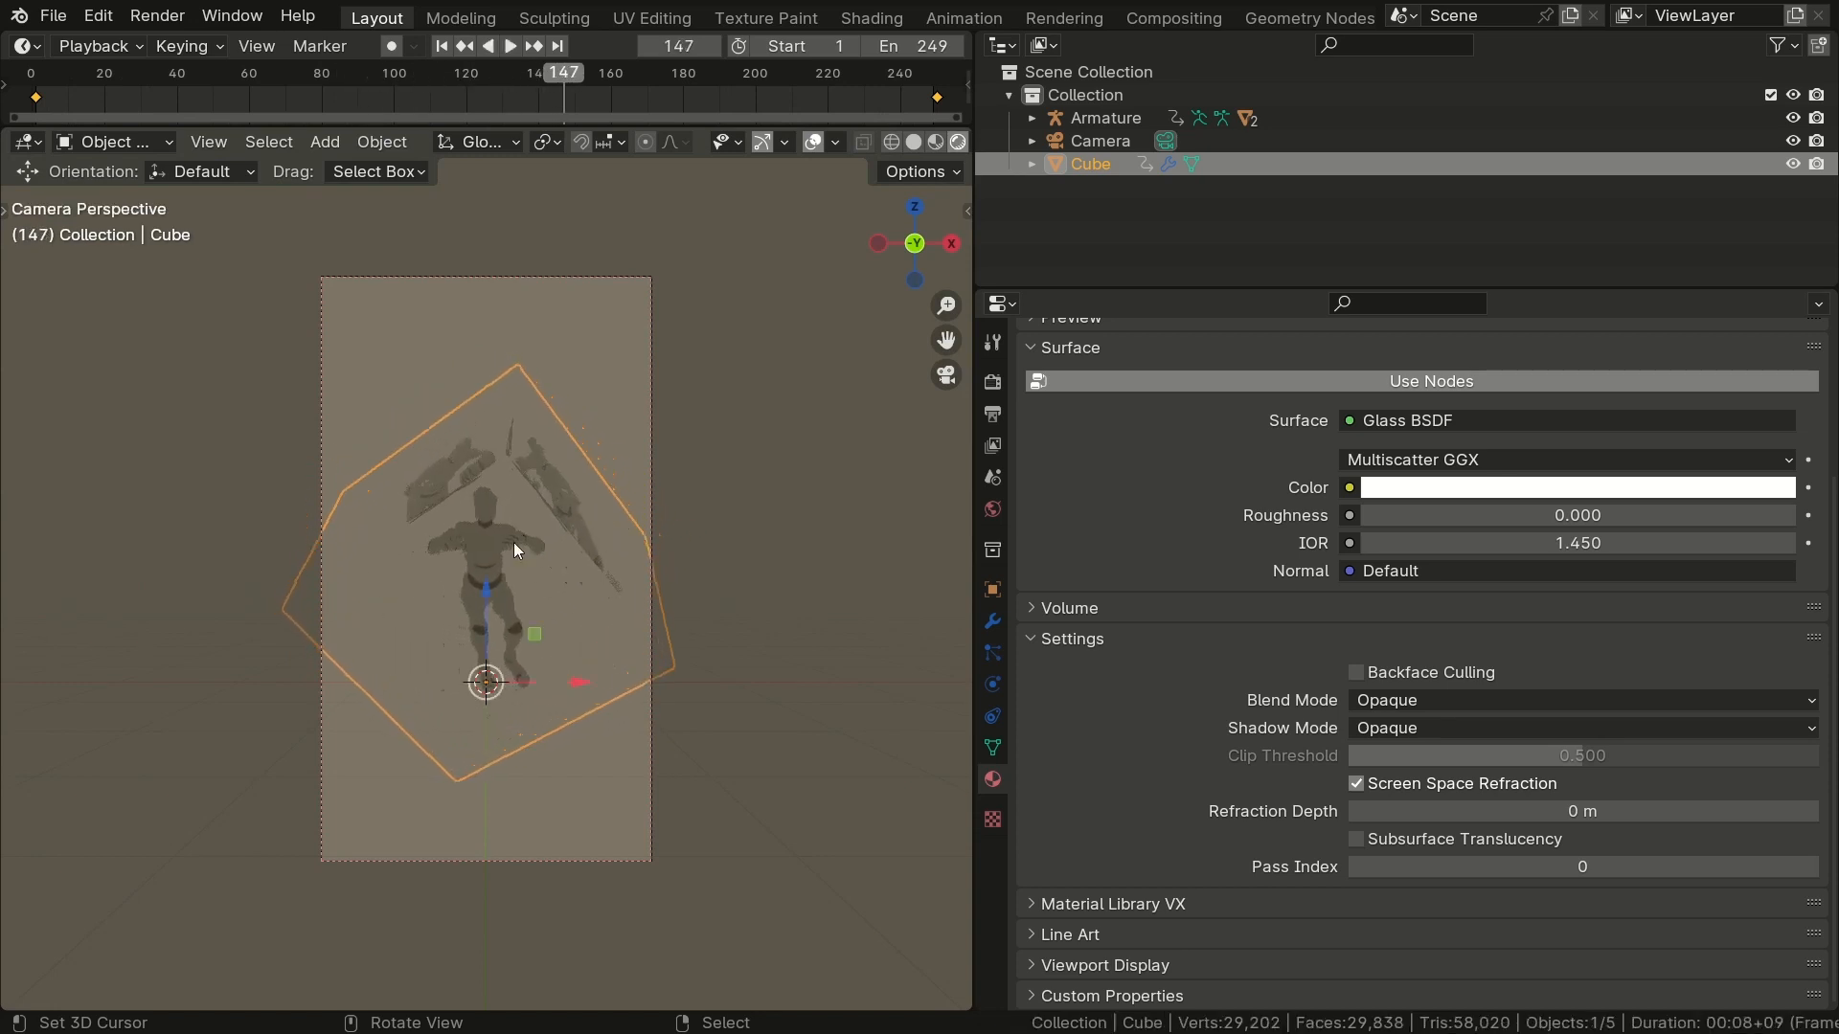
# Step: Add an area light and raise it about 3.57 m along the global Z axis above the character
pyautogui.click(484, 546)
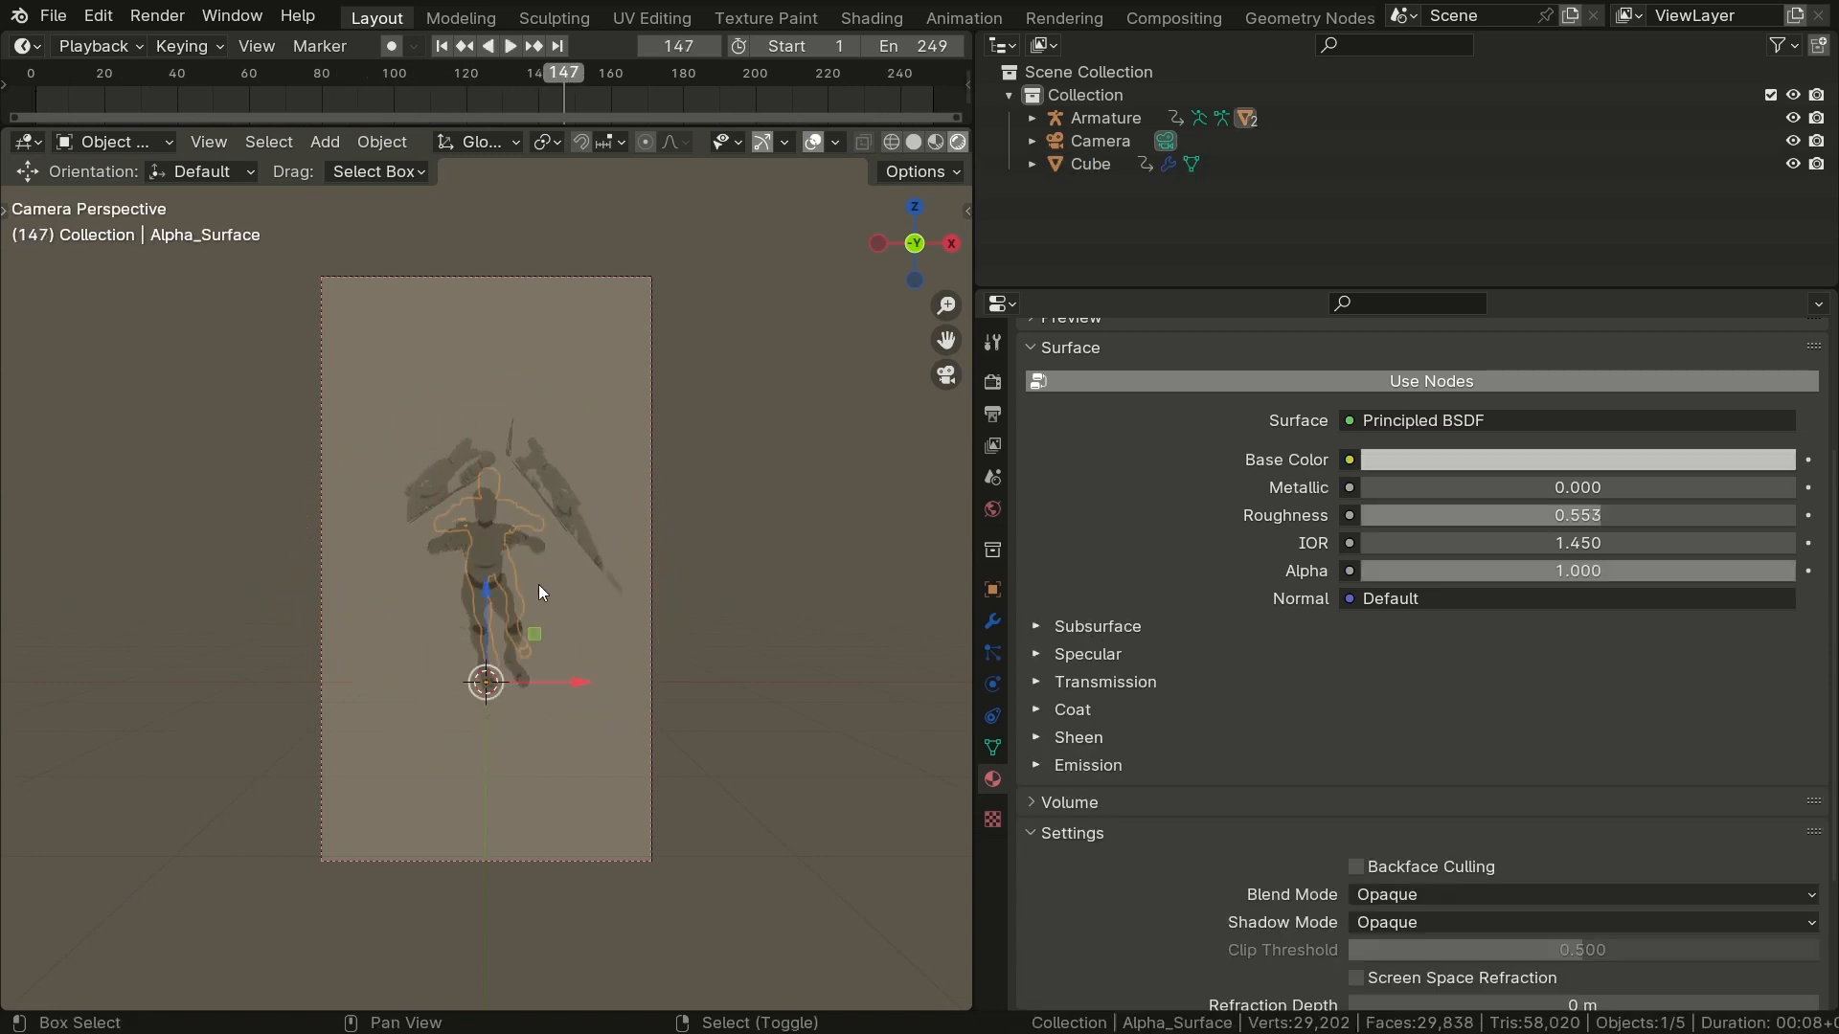
pyautogui.hotkey('shift', 'a')
pyautogui.moveTo(397, 868)
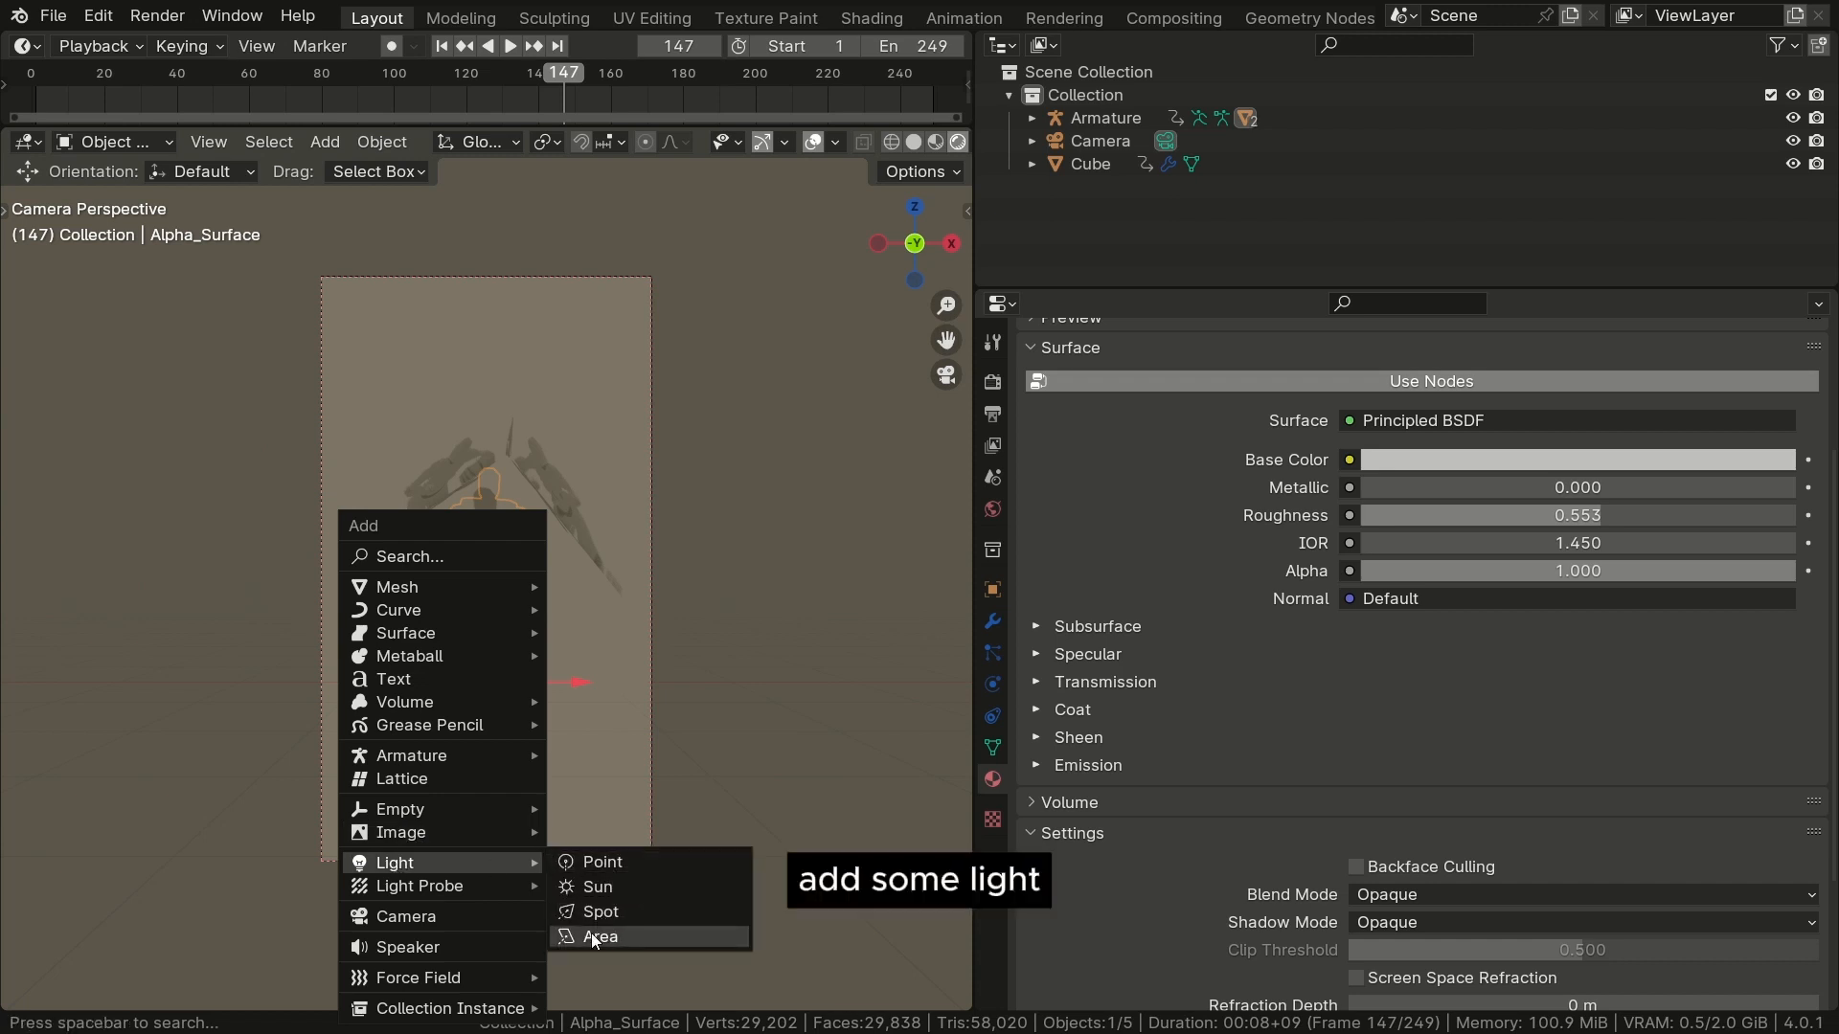
pyautogui.click(594, 936)
pyautogui.press('g')
pyautogui.press('z')
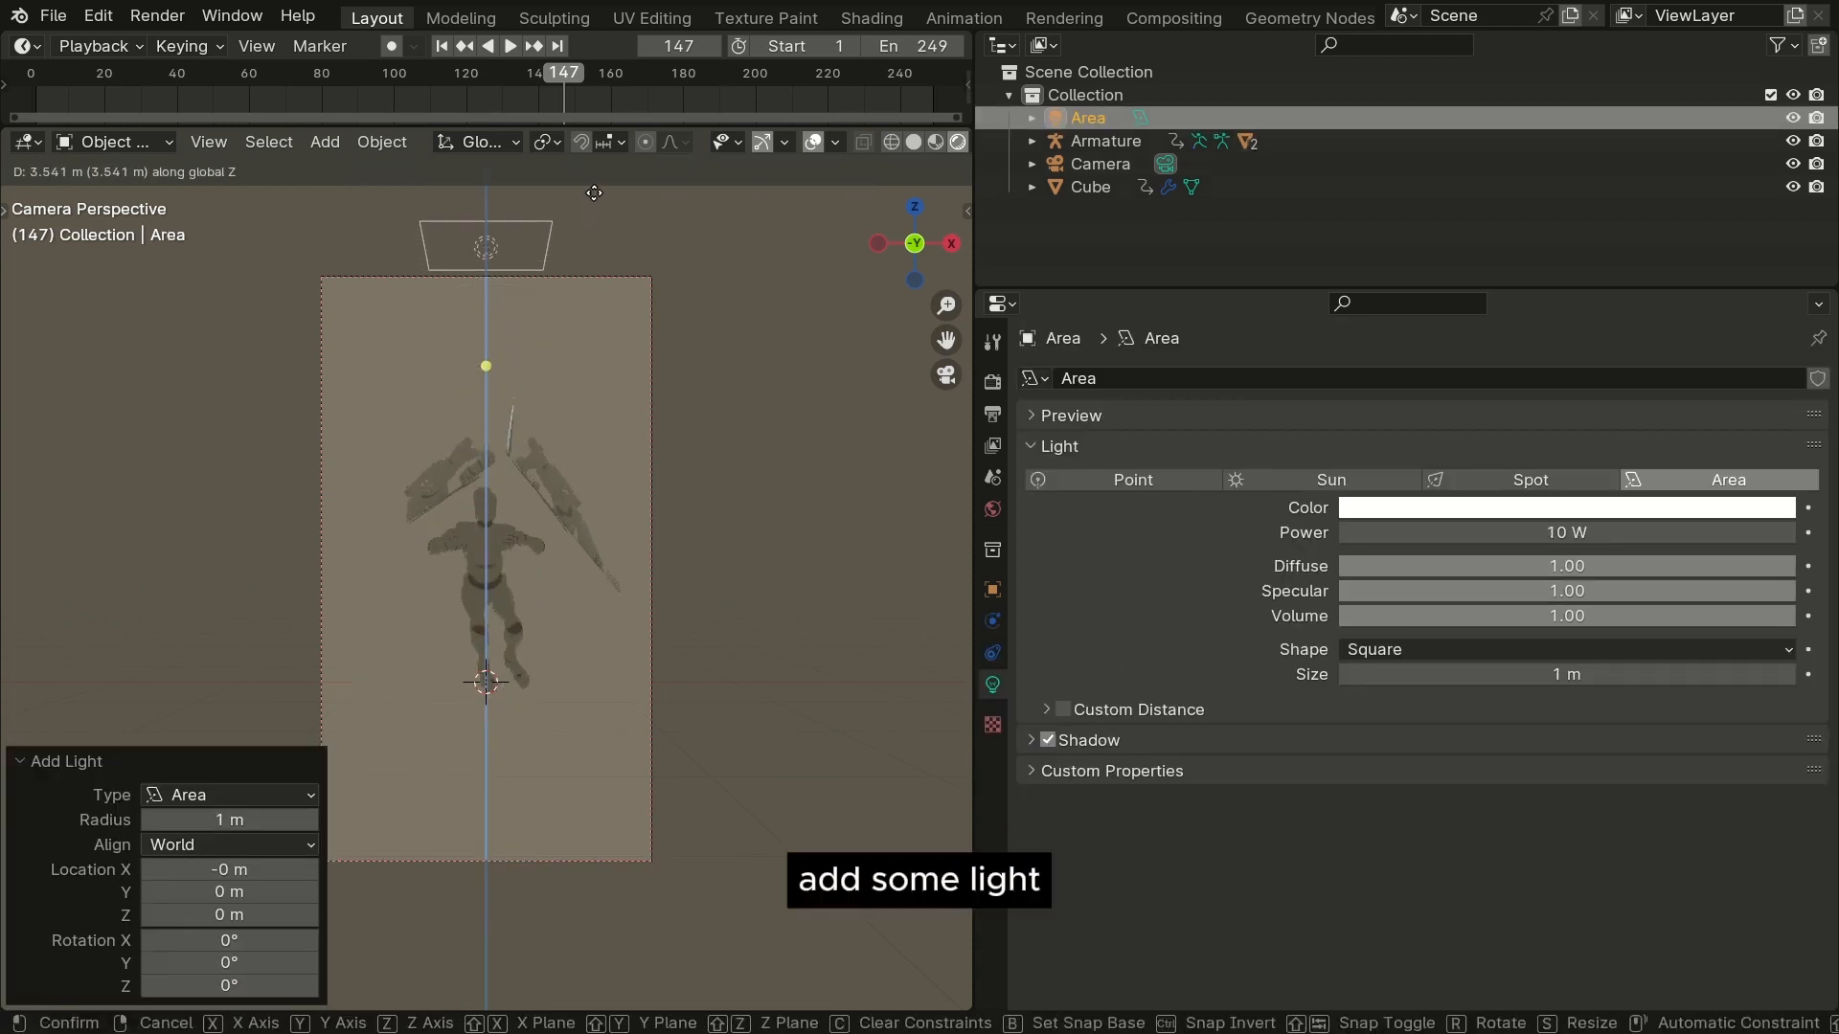
pyautogui.click(594, 189)
# Step: Enlarge the area light to about 3.63 m and raise it a further 0.44 m or so along Z
pyautogui.press('w')
pyautogui.click(486, 272)
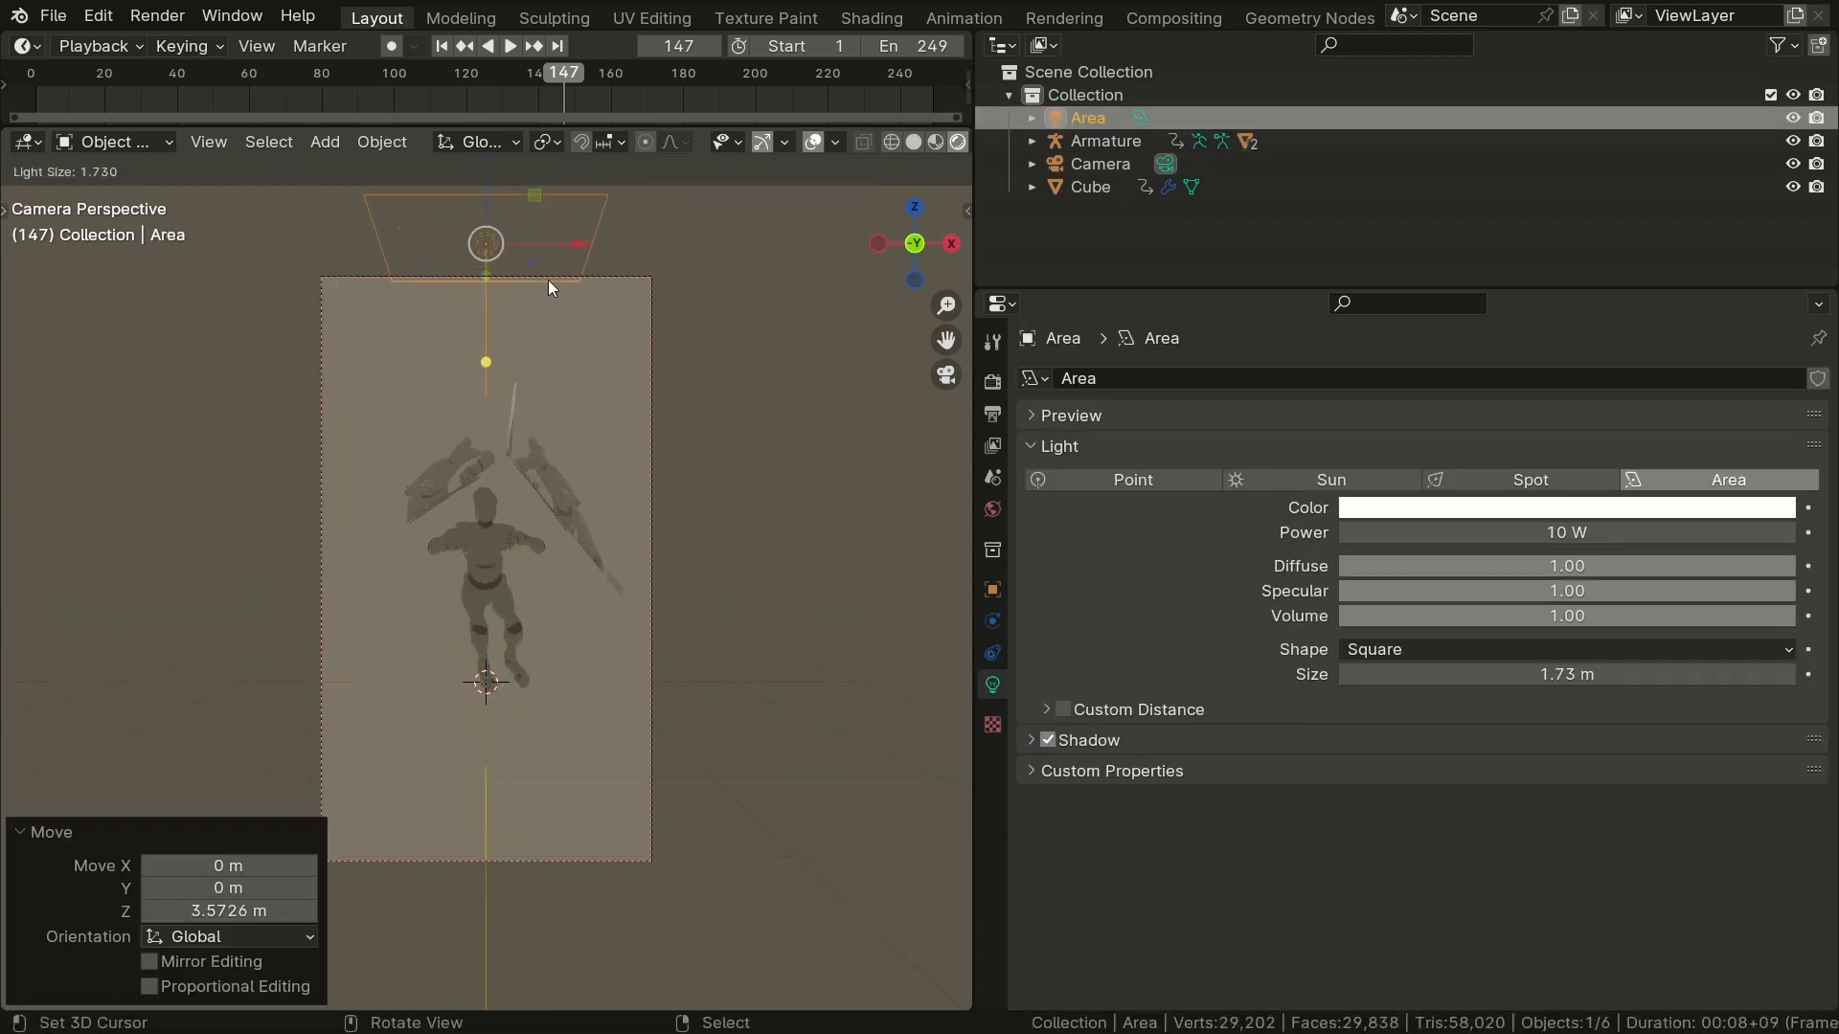
pyautogui.click(727, 308)
pyautogui.press('g')
pyautogui.press('z')
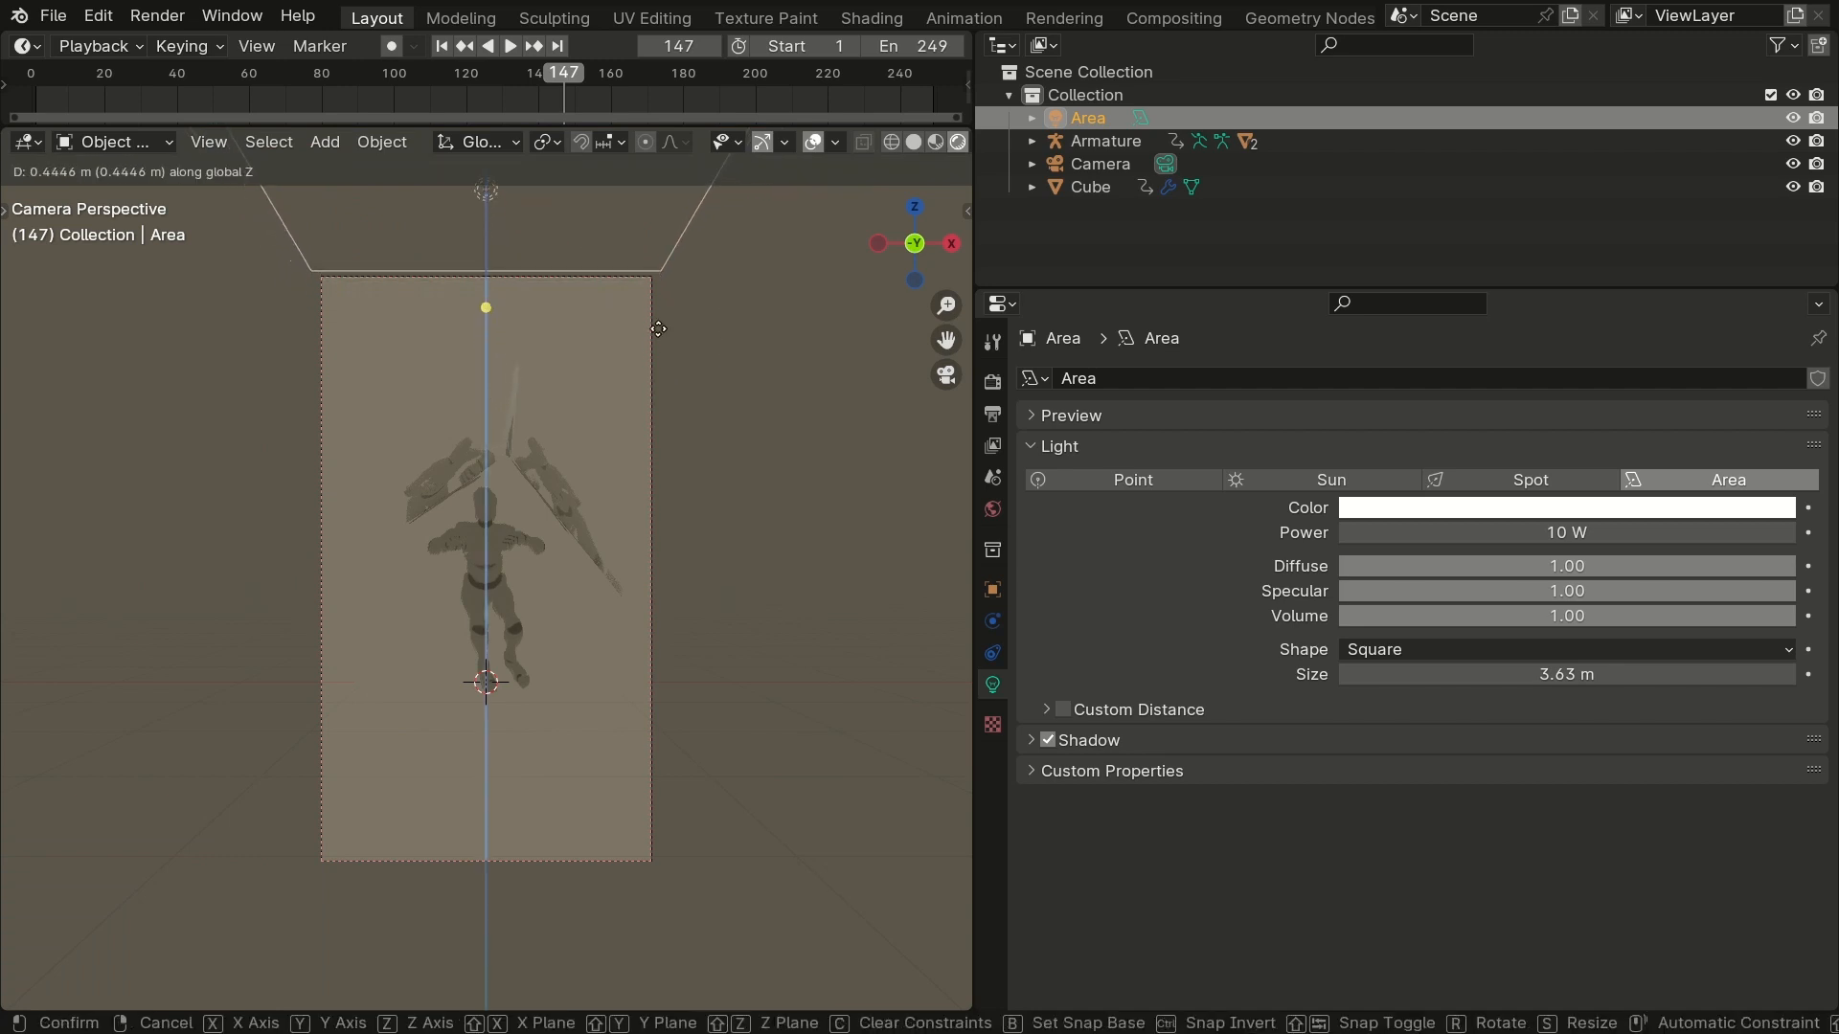
pyautogui.click(658, 329)
pyautogui.press('w')
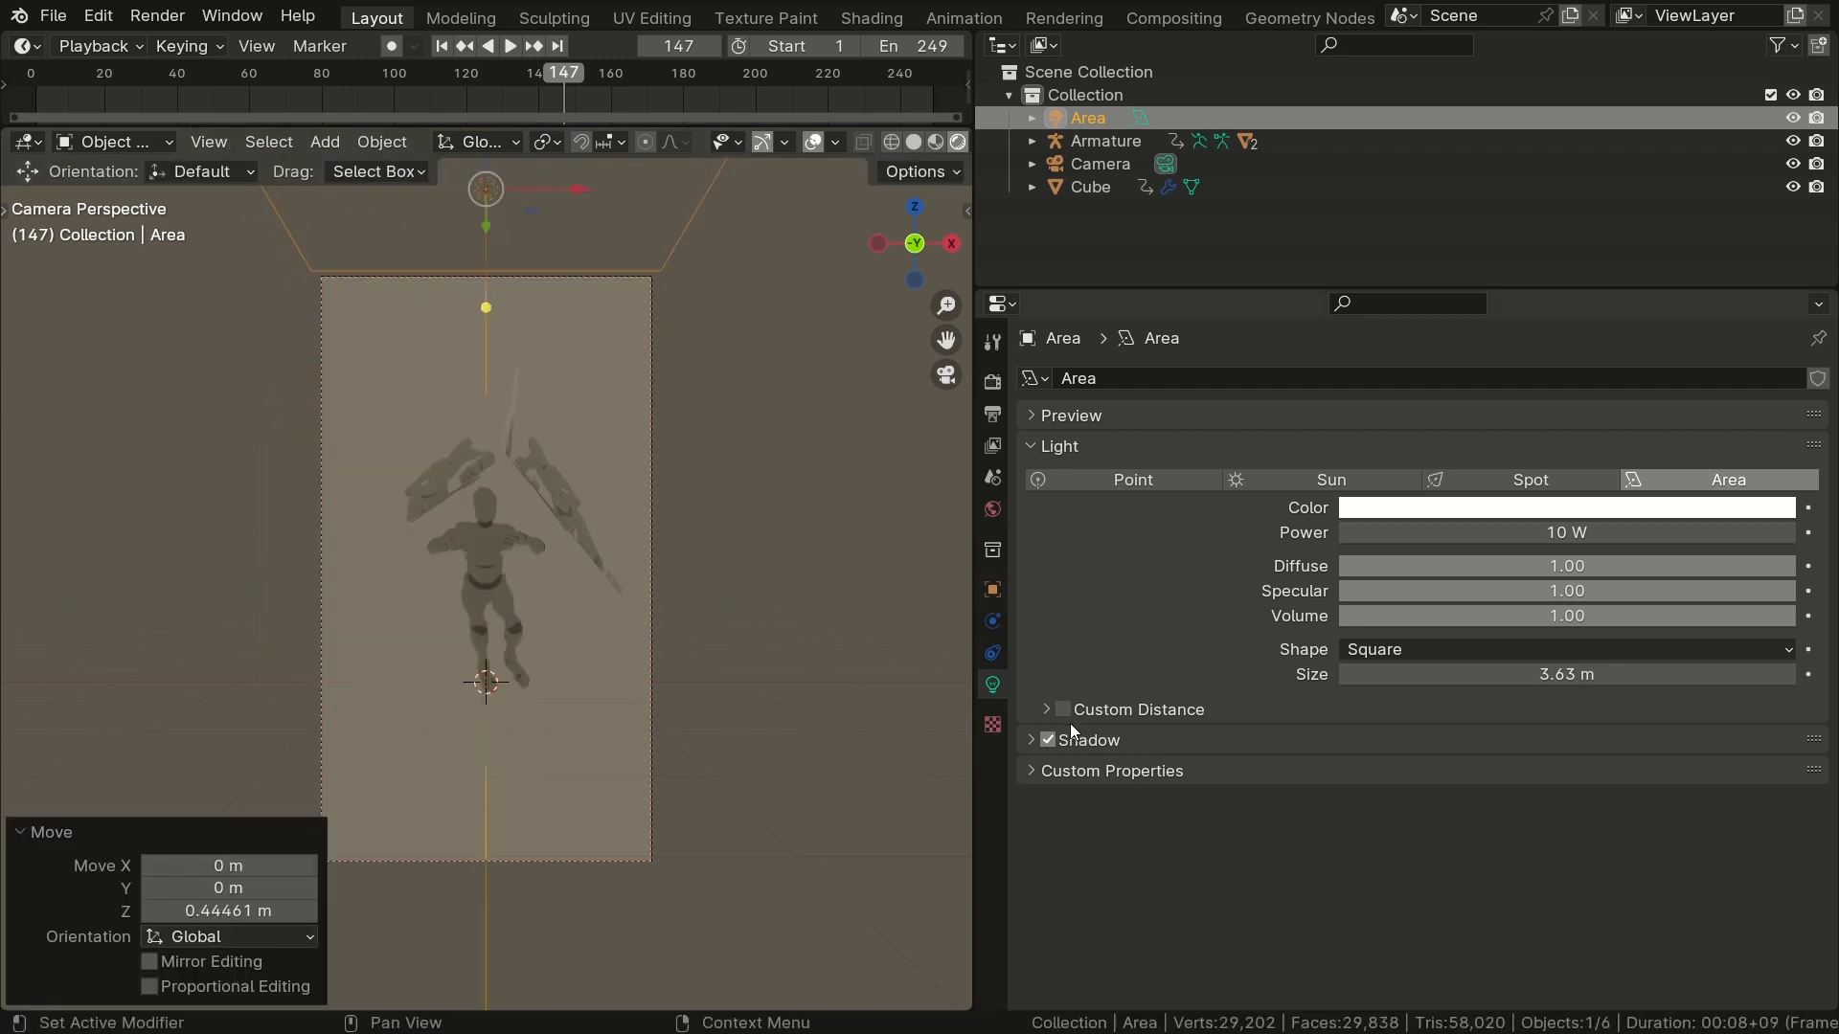
# Step: Enable contact shadows for the area light and set its power to 1000 W
pyautogui.click(1071, 733)
pyautogui.click(1065, 834)
pyautogui.doubleClick(1480, 531)
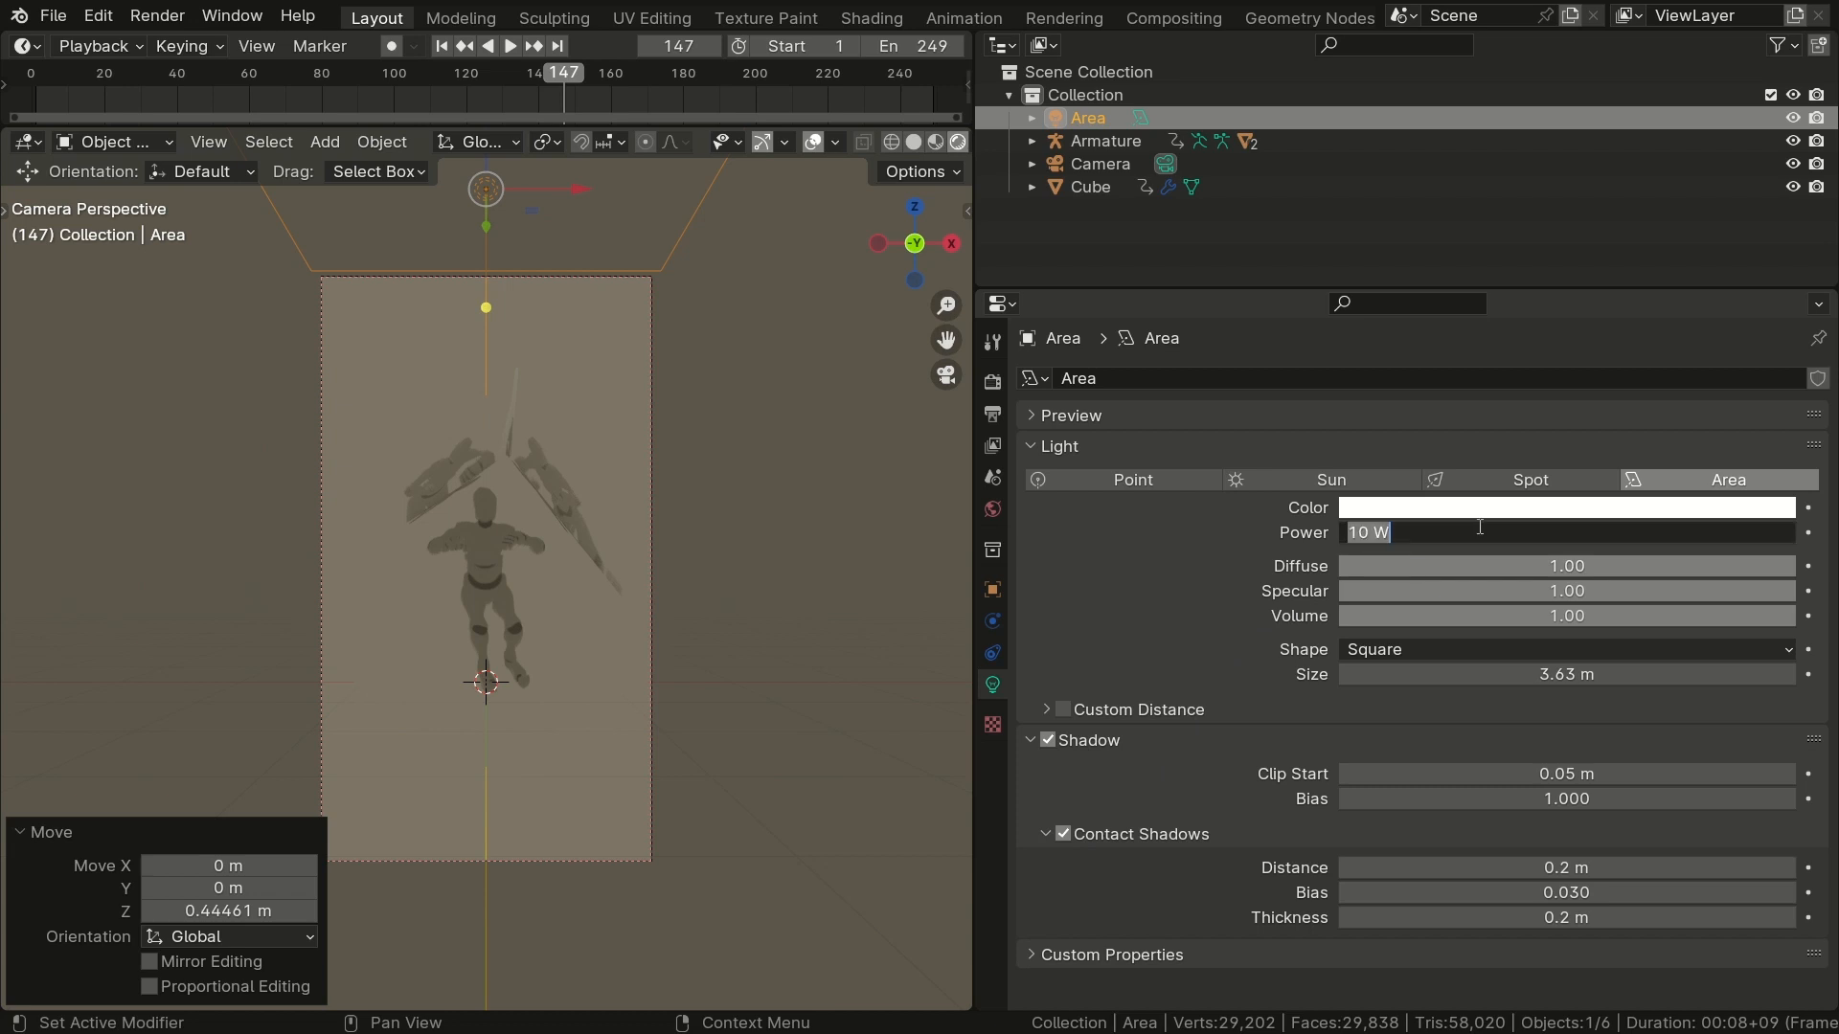
pyautogui.write('100')
pyautogui.press('Return')
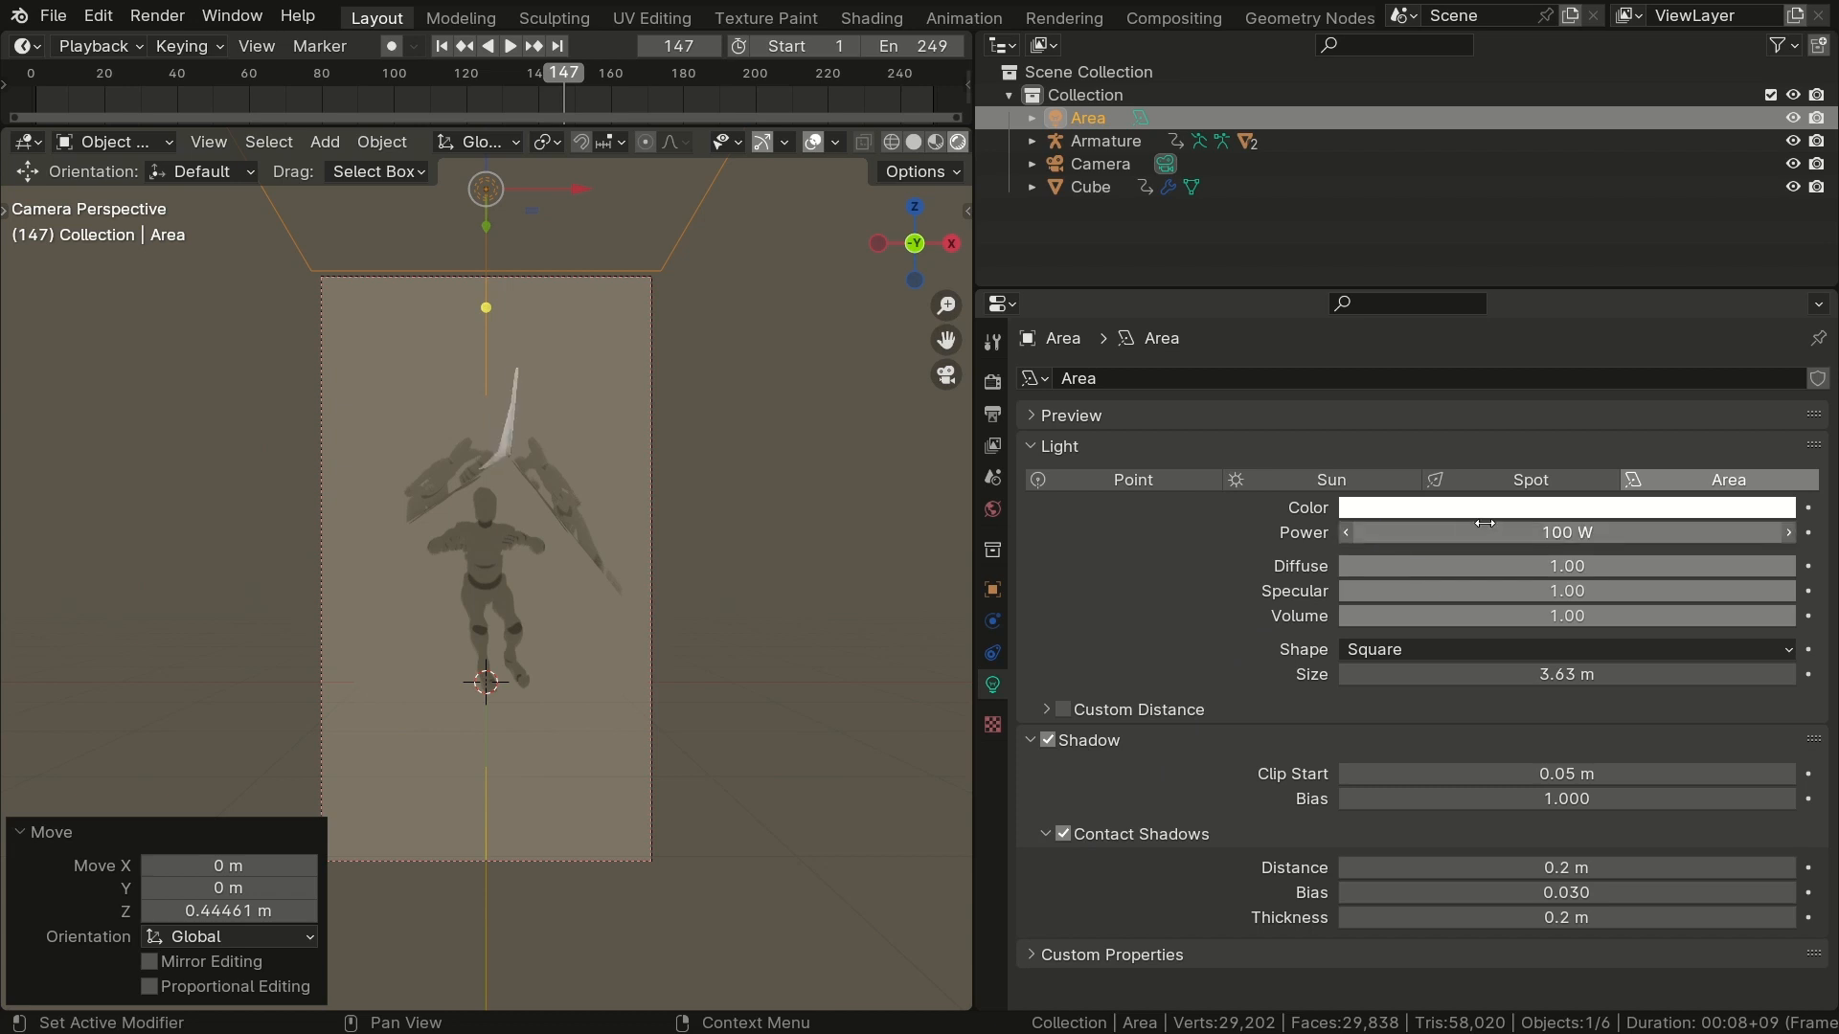
pyautogui.doubleClick(1489, 524)
pyautogui.press('Return')
# Step: Tint the area light's colour a very pale cyan and play the animation to check the lighting
pyautogui.click(1597, 511)
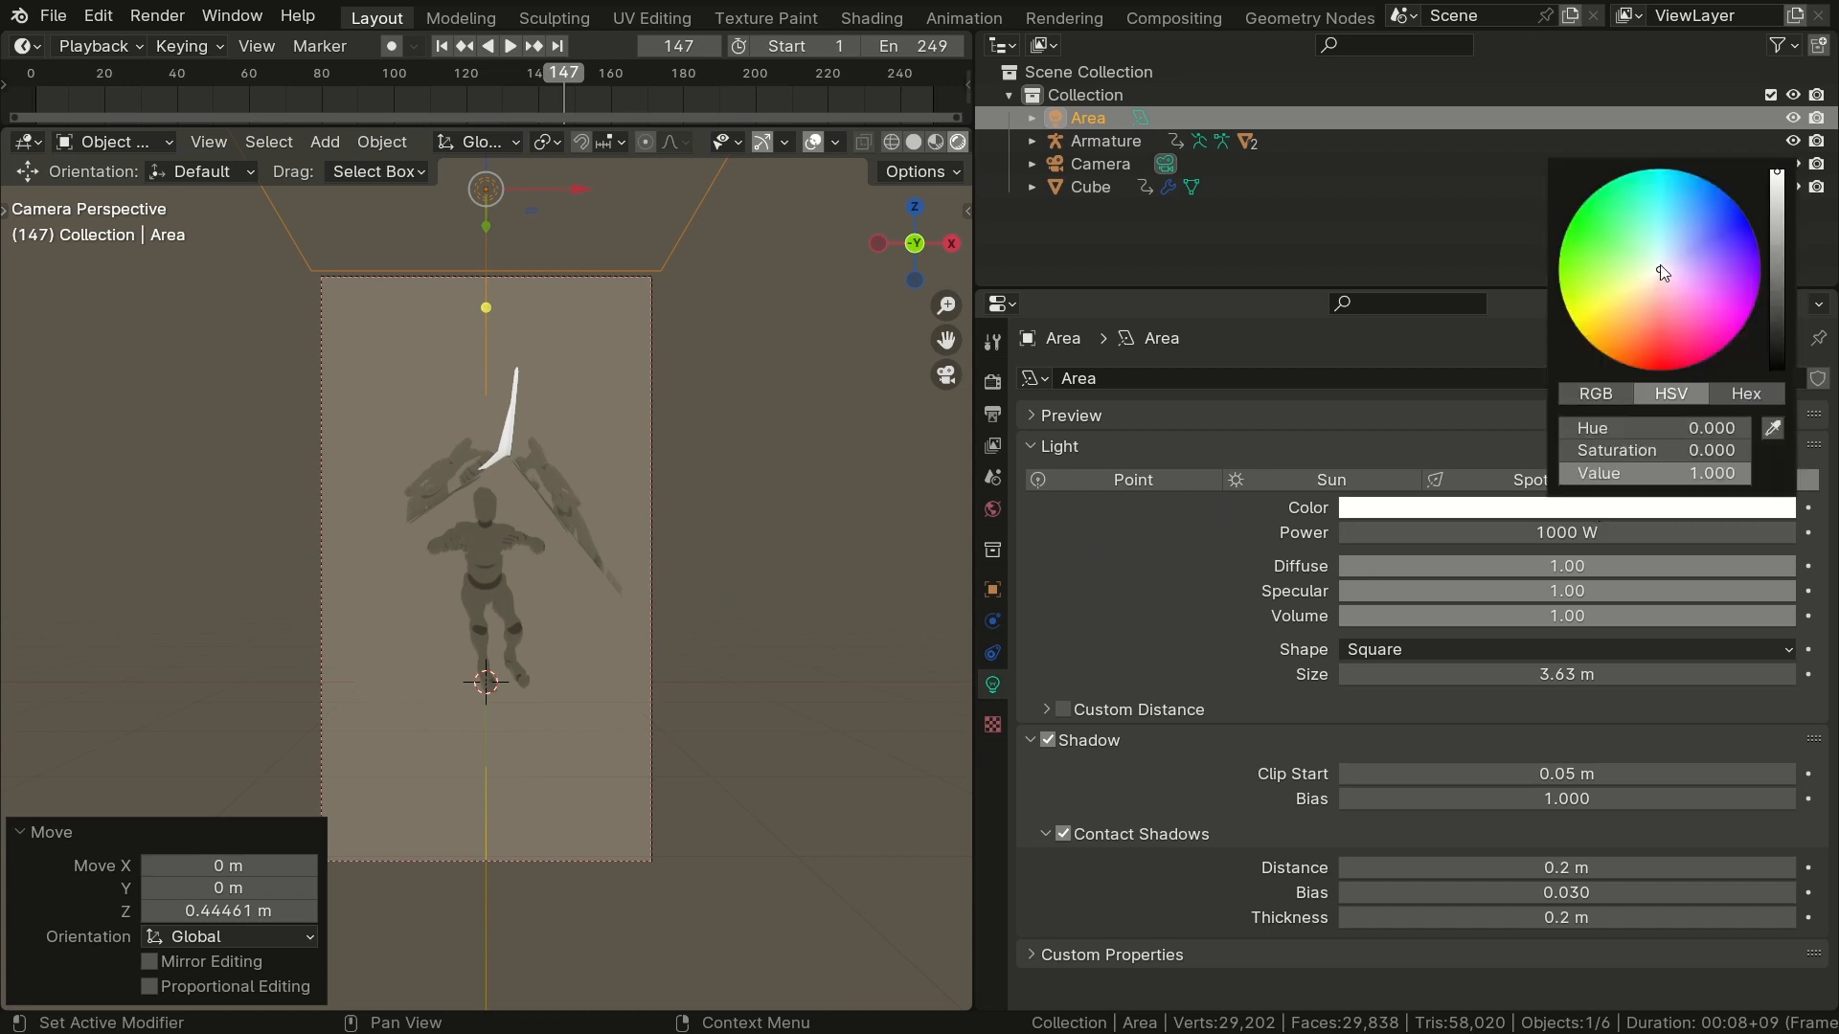
pyautogui.press('space')
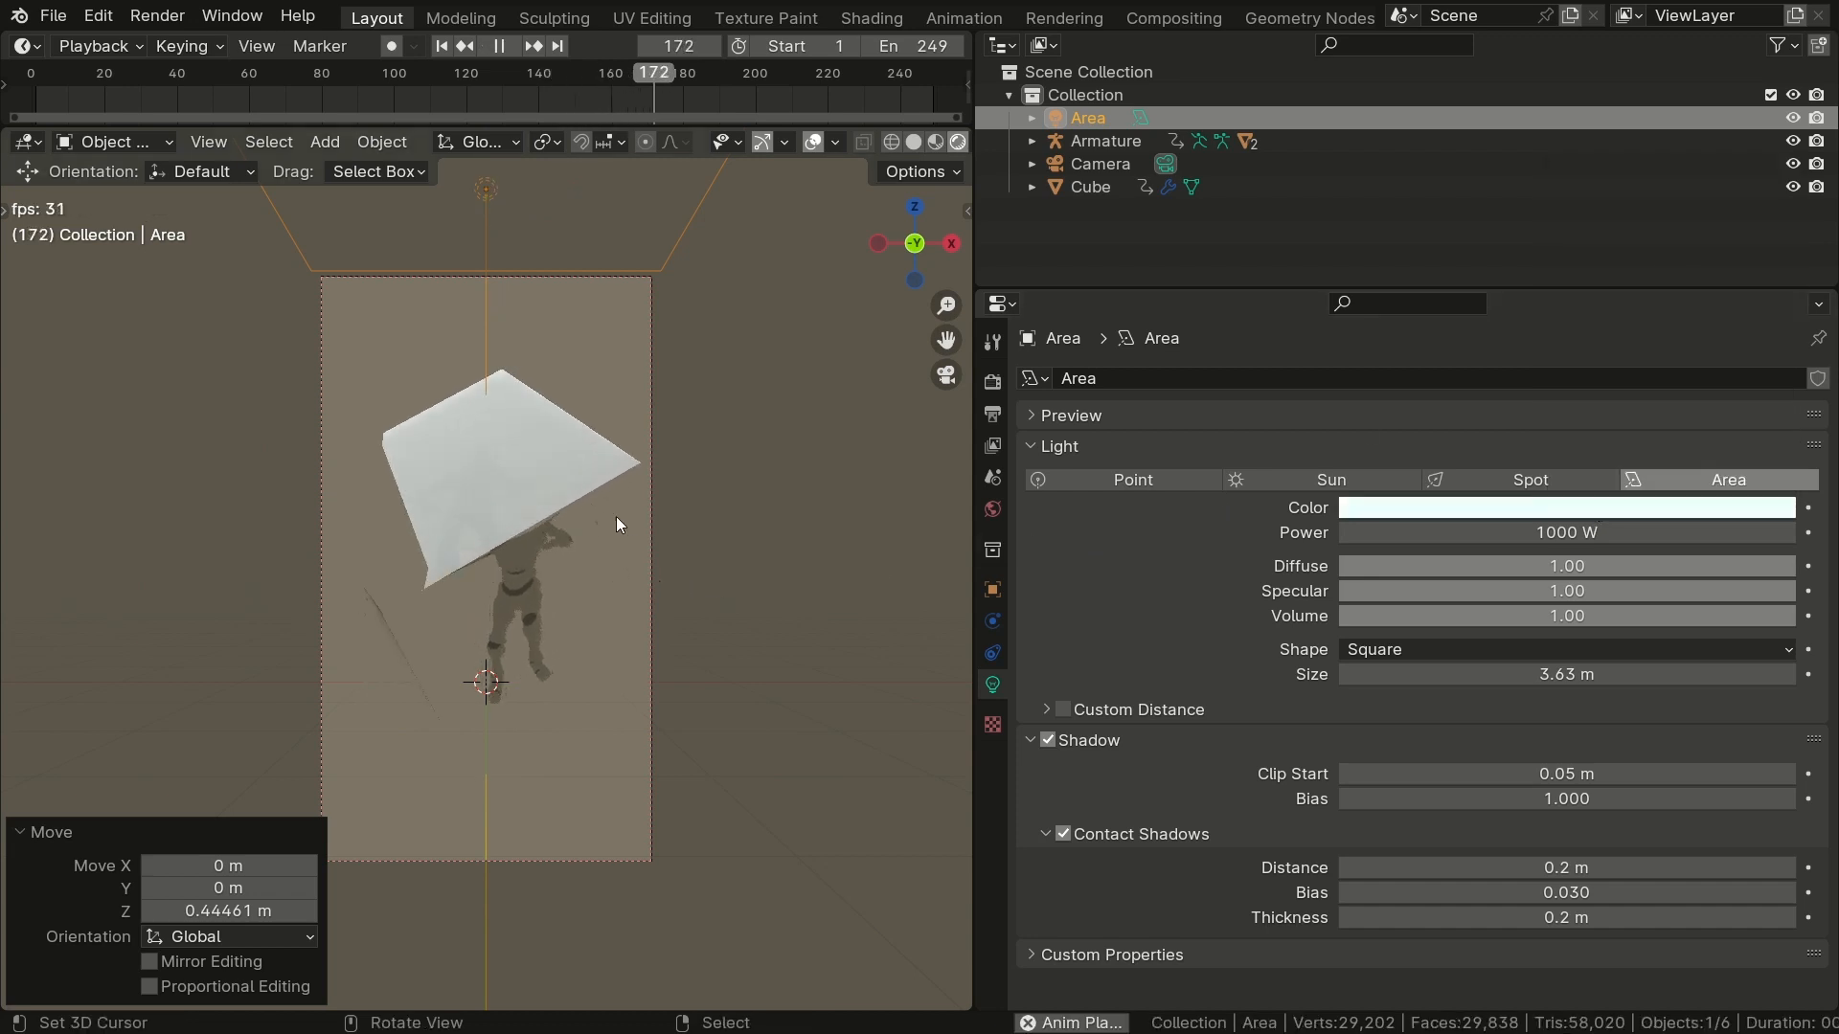
pyautogui.press('space')
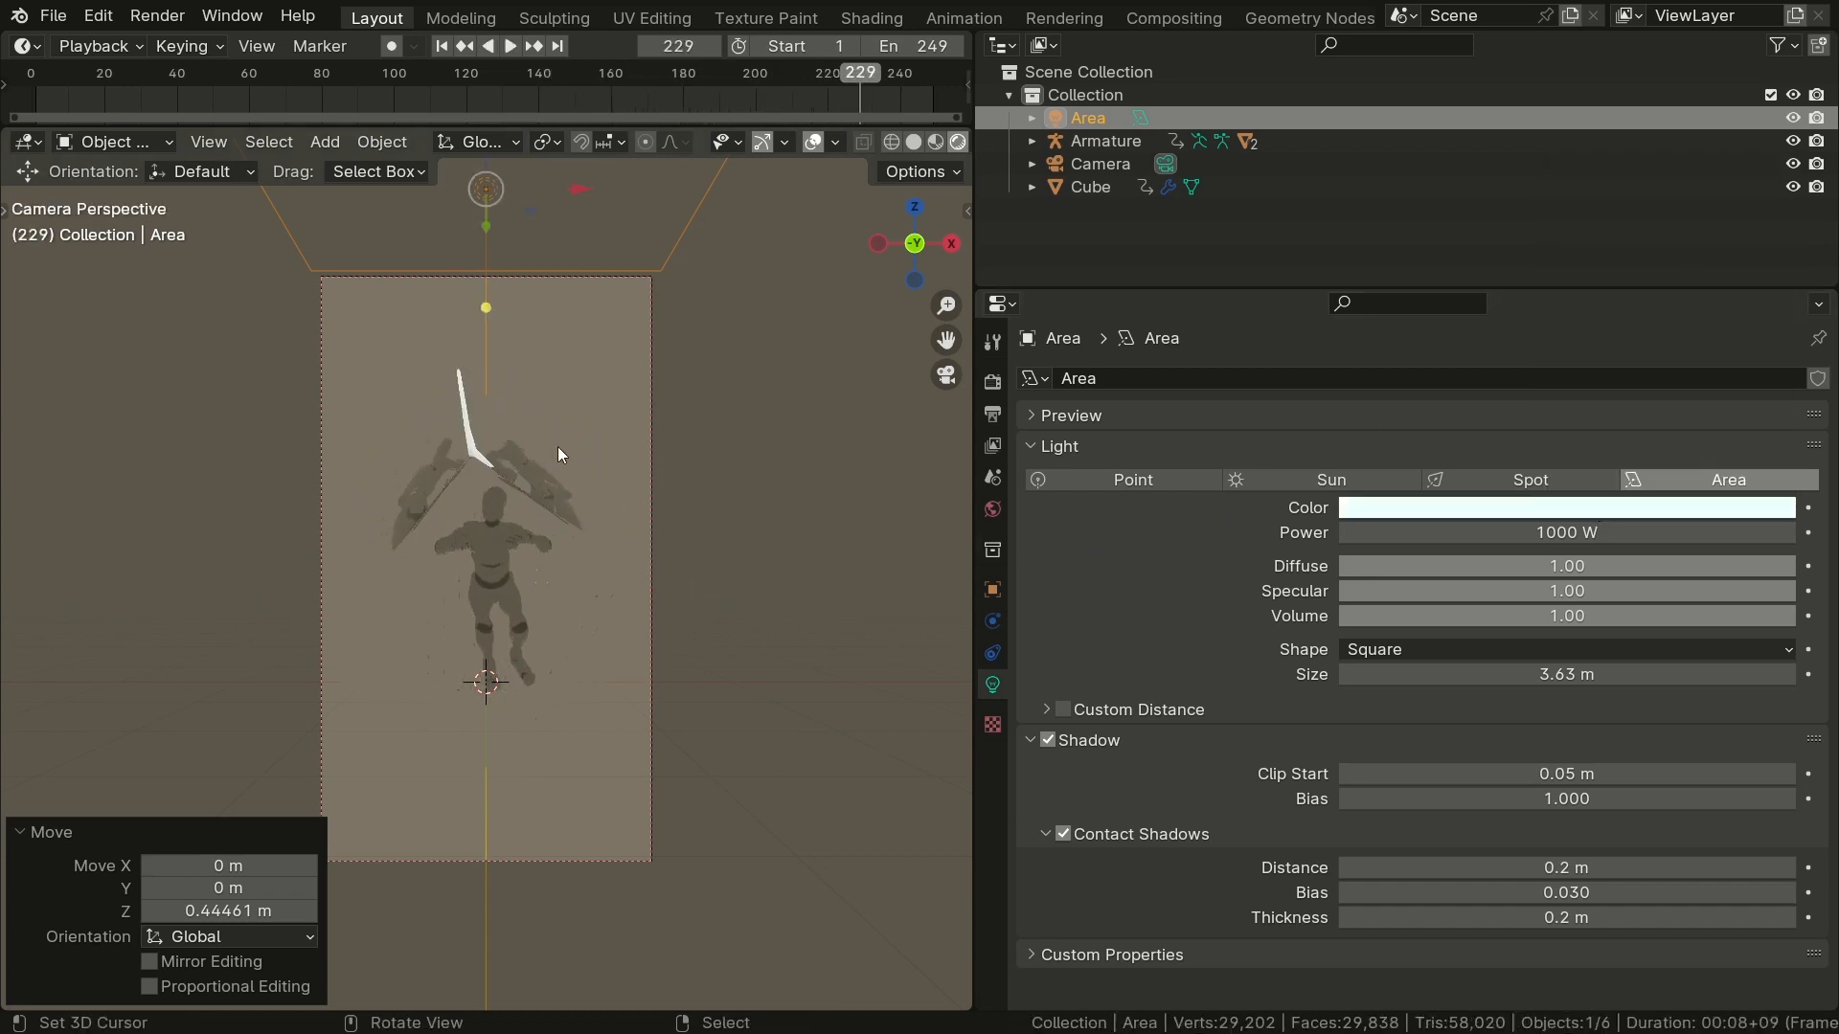
# Step: Set the cube's glass material Shadow Mode to None and play the animation to check the lit character
pyautogui.click(504, 533)
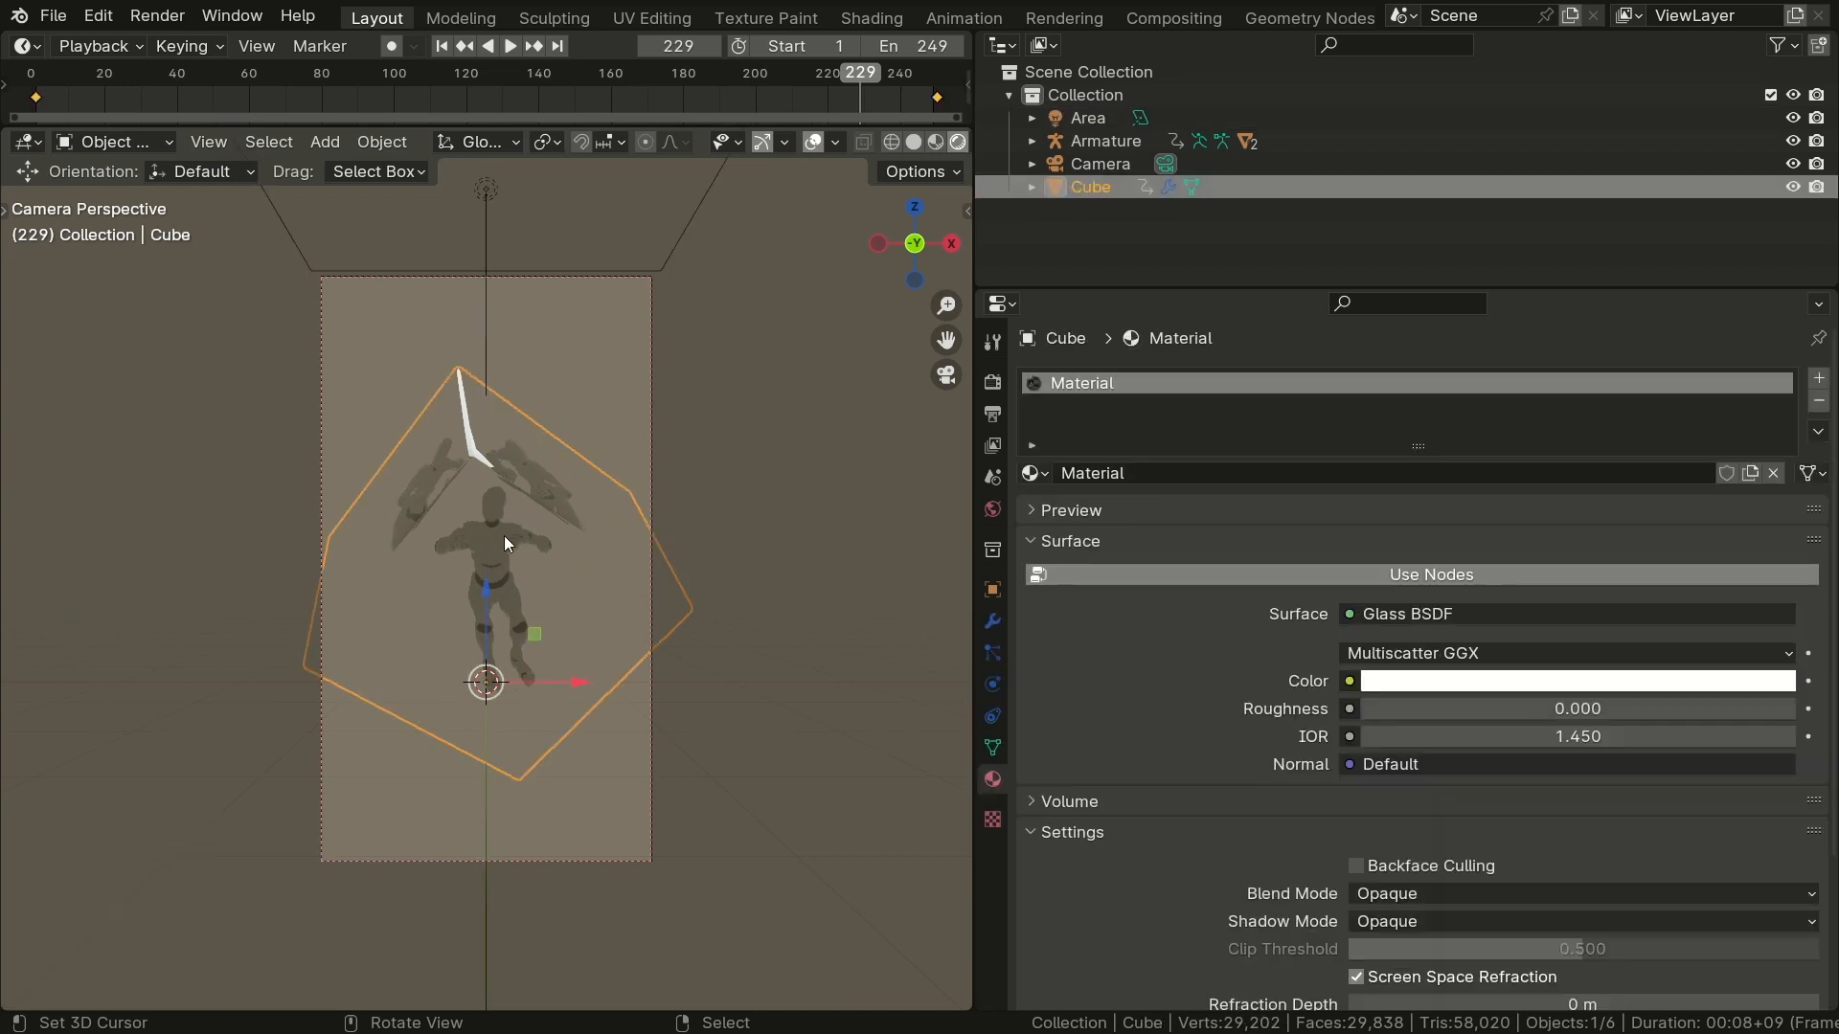
pyautogui.scroll(-4, 1360, 889)
pyautogui.click(1391, 730)
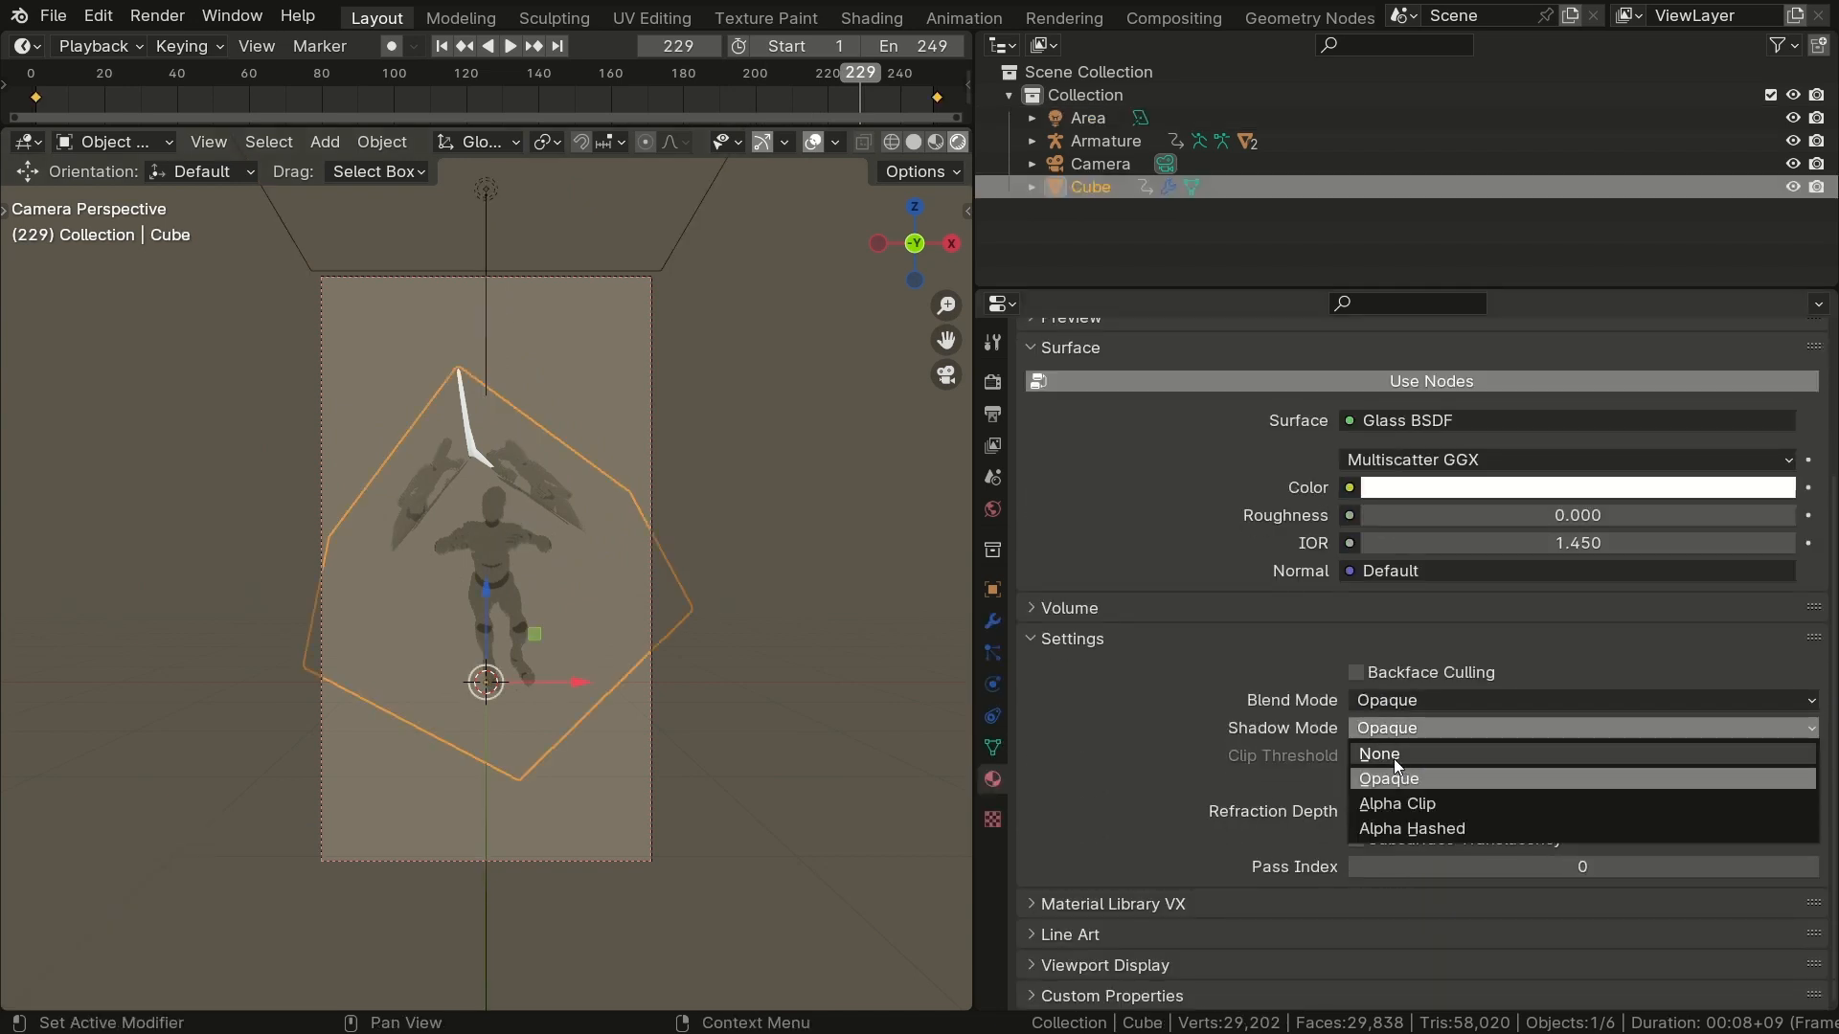
pyautogui.click(1393, 758)
pyautogui.press('space')
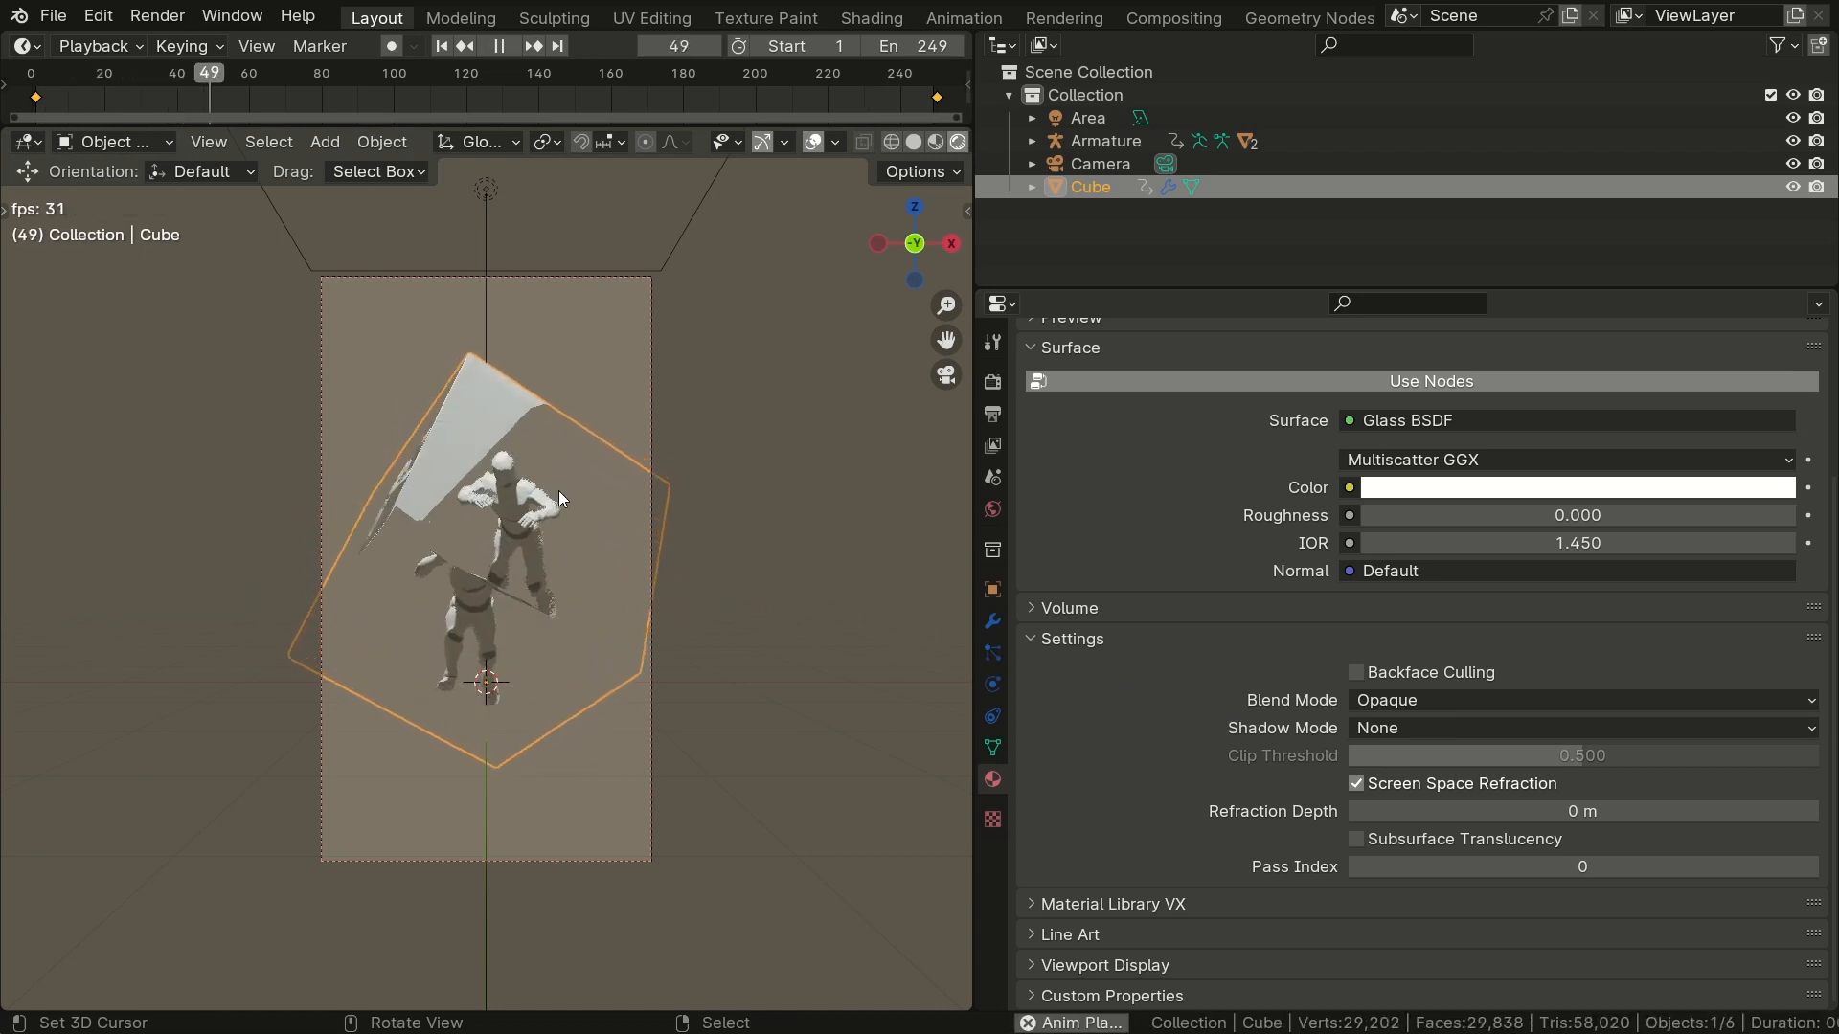
pyautogui.press('space')
# Step: Duplicate the area light, rotate the copy about -48.9° in the view, and move it about -3.54 m in X and -2.41 m in Z
pyautogui.click(504, 213)
pyautogui.hotkey('shift', 'd')
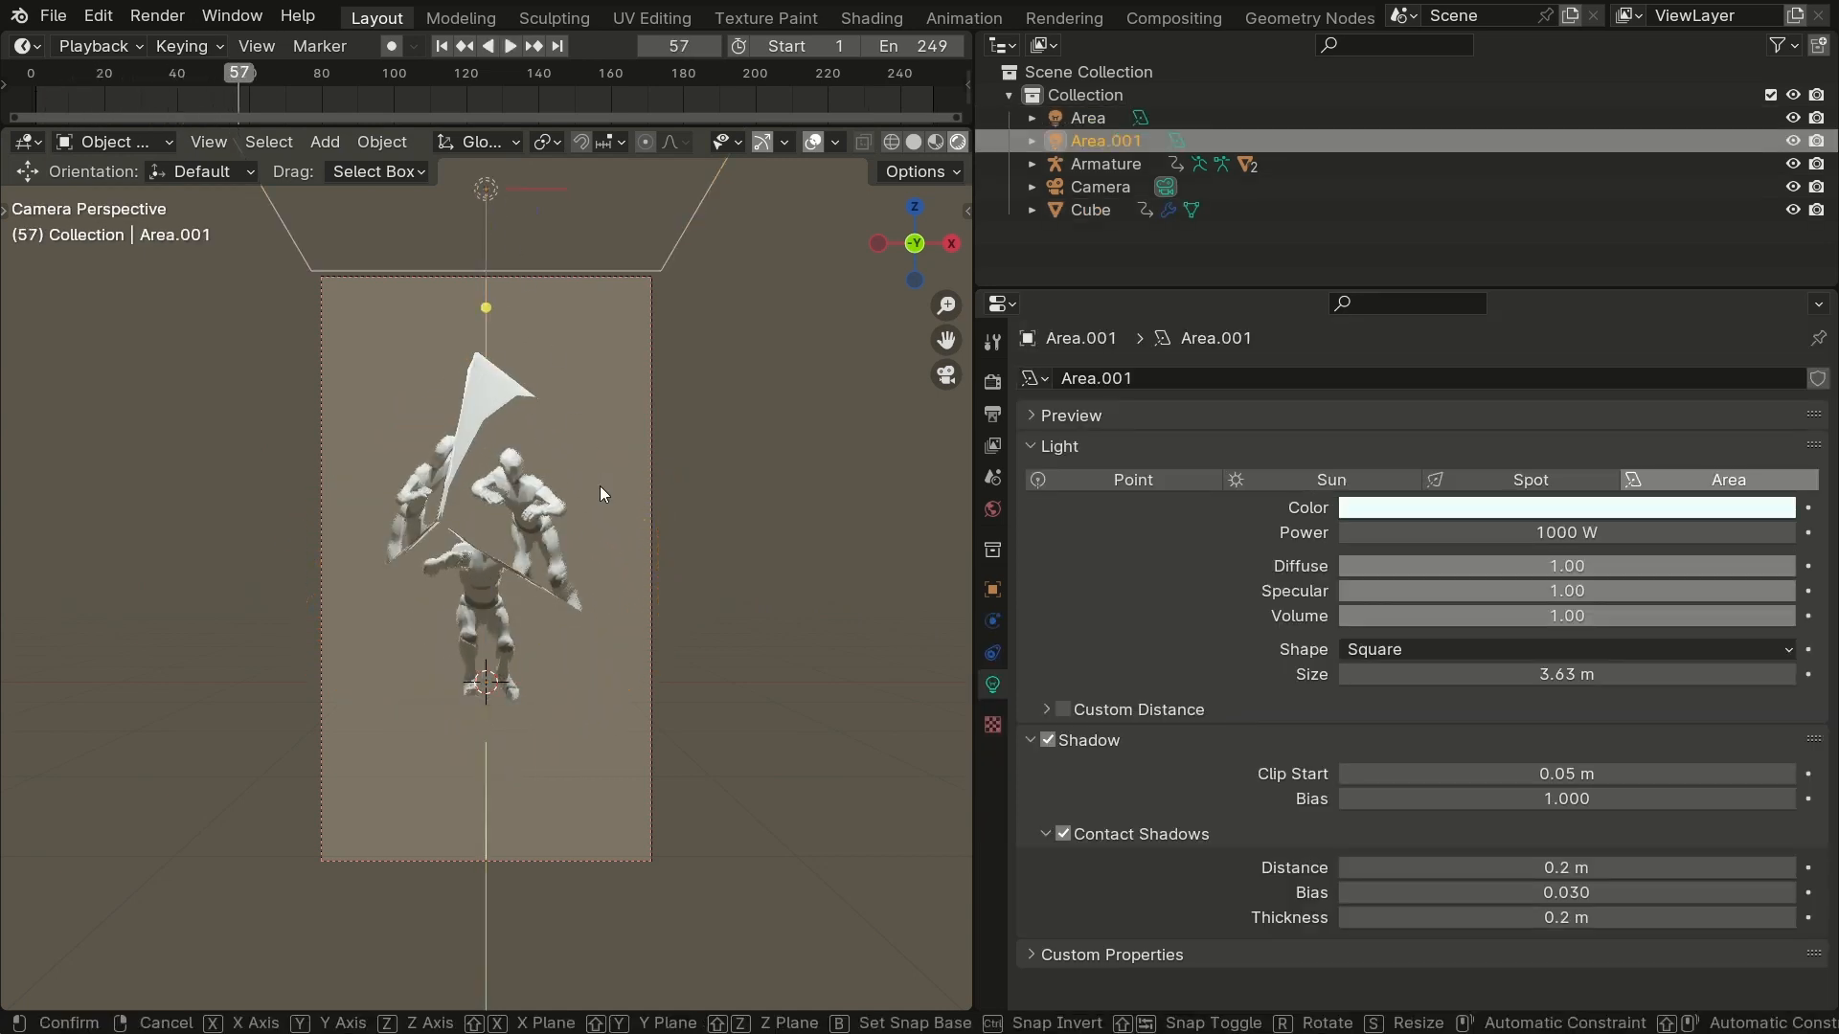
pyautogui.rightClick(599, 485)
pyautogui.press('r')
pyautogui.click(761, 203)
pyautogui.press('g')
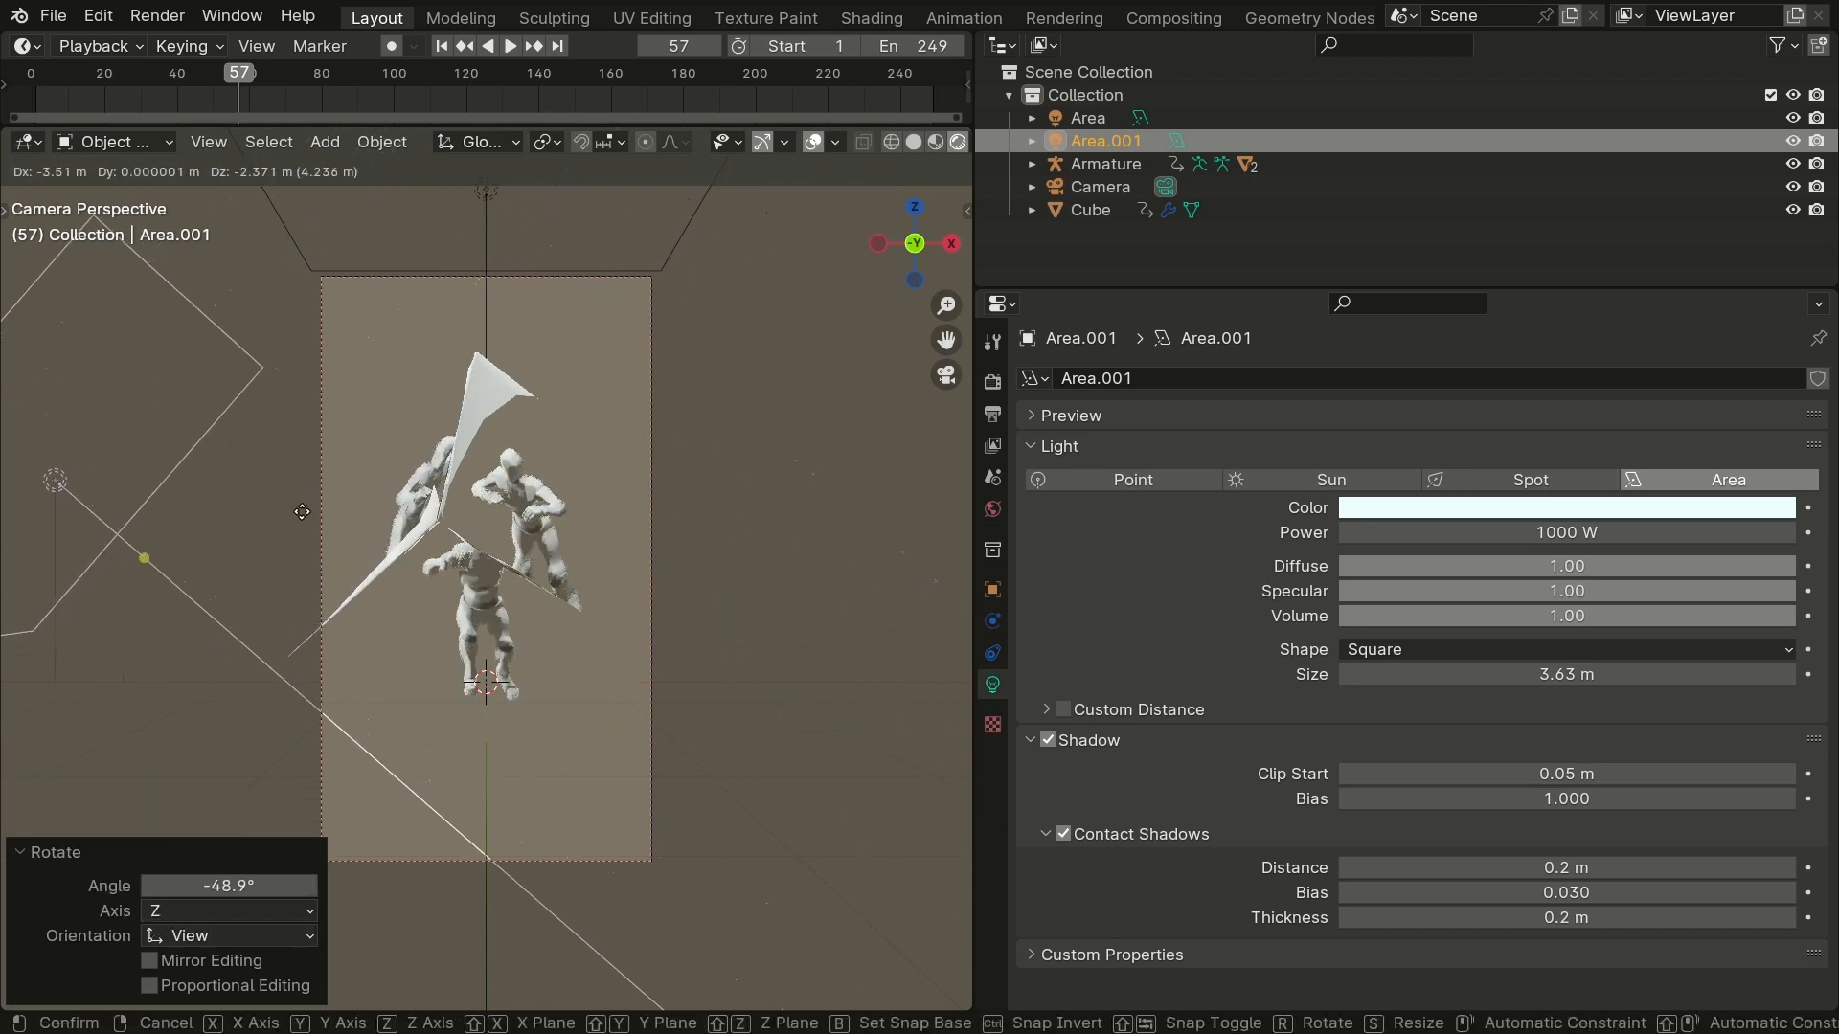
pyautogui.click(565, 635)
pyautogui.press('space')
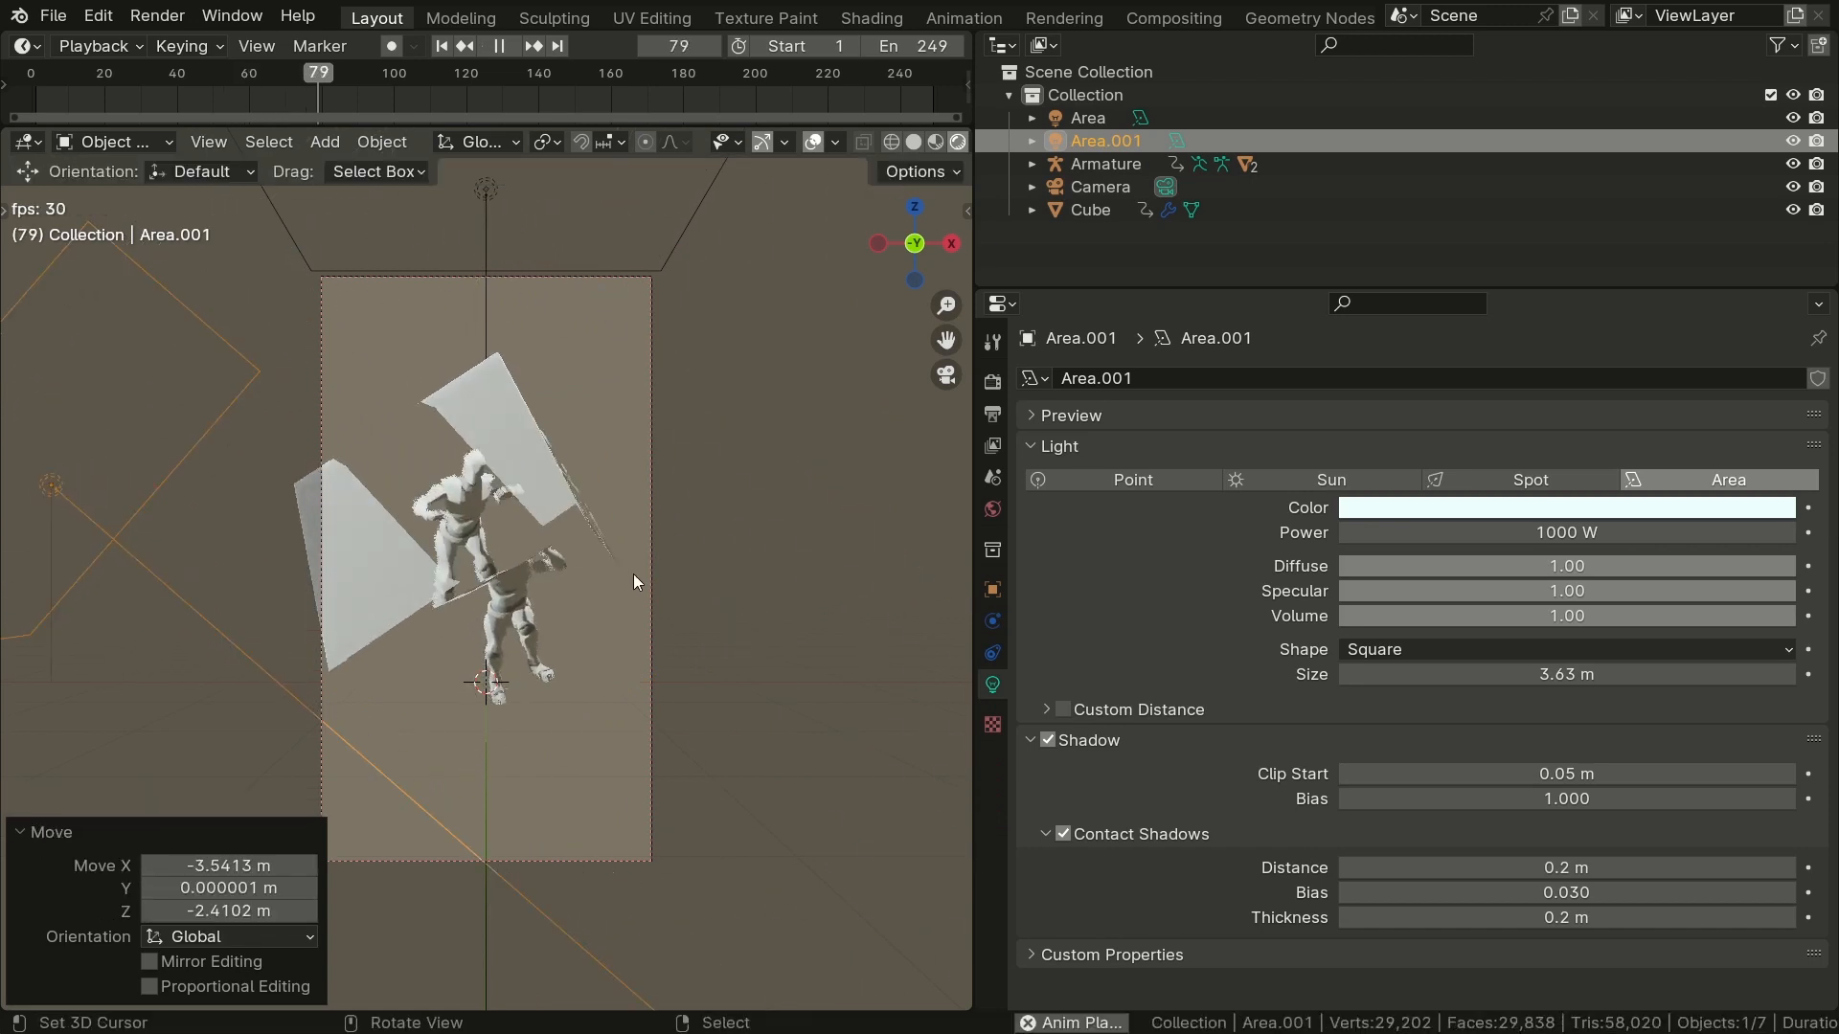
# Step: Change the World background colour to a saturated yellow with hue 0.115, saturation 1.000 and value 0.800, and play the animation
pyautogui.click(992, 509)
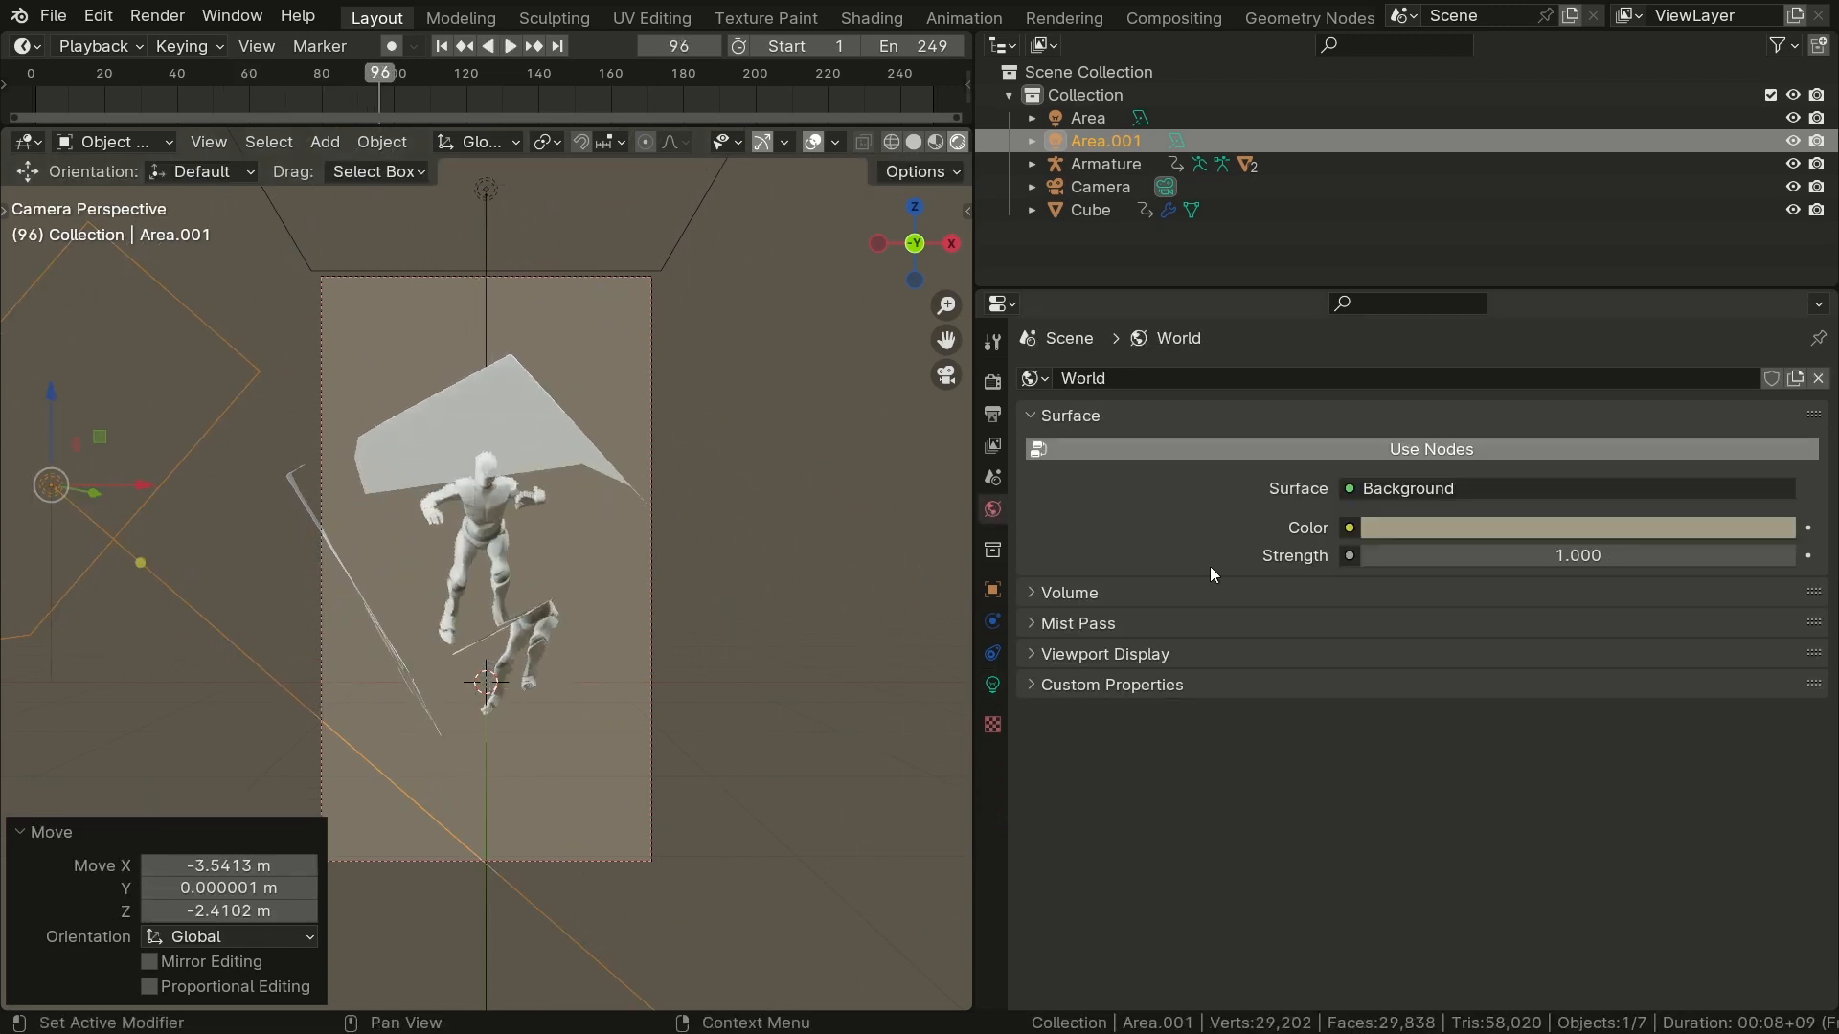
pyautogui.click(1480, 532)
pyautogui.moveTo(1634, 449); pyautogui.dragTo(1741, 470)
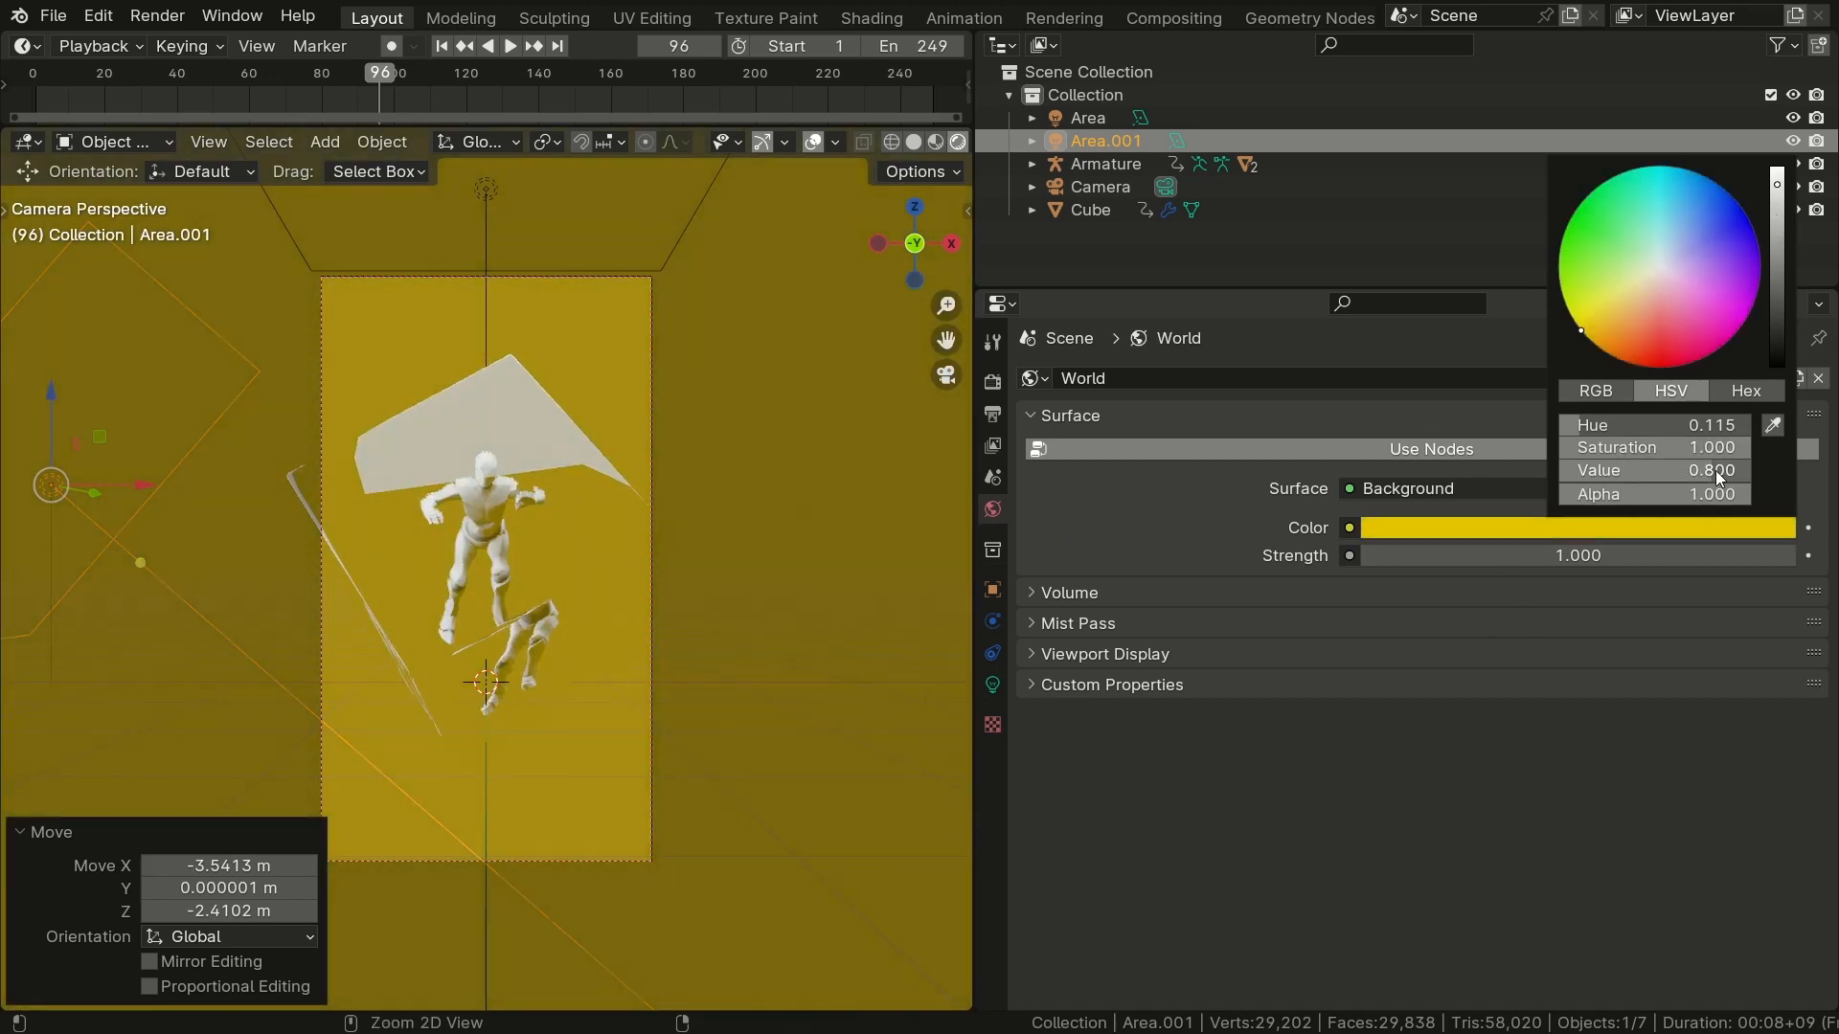
pyautogui.press('space')
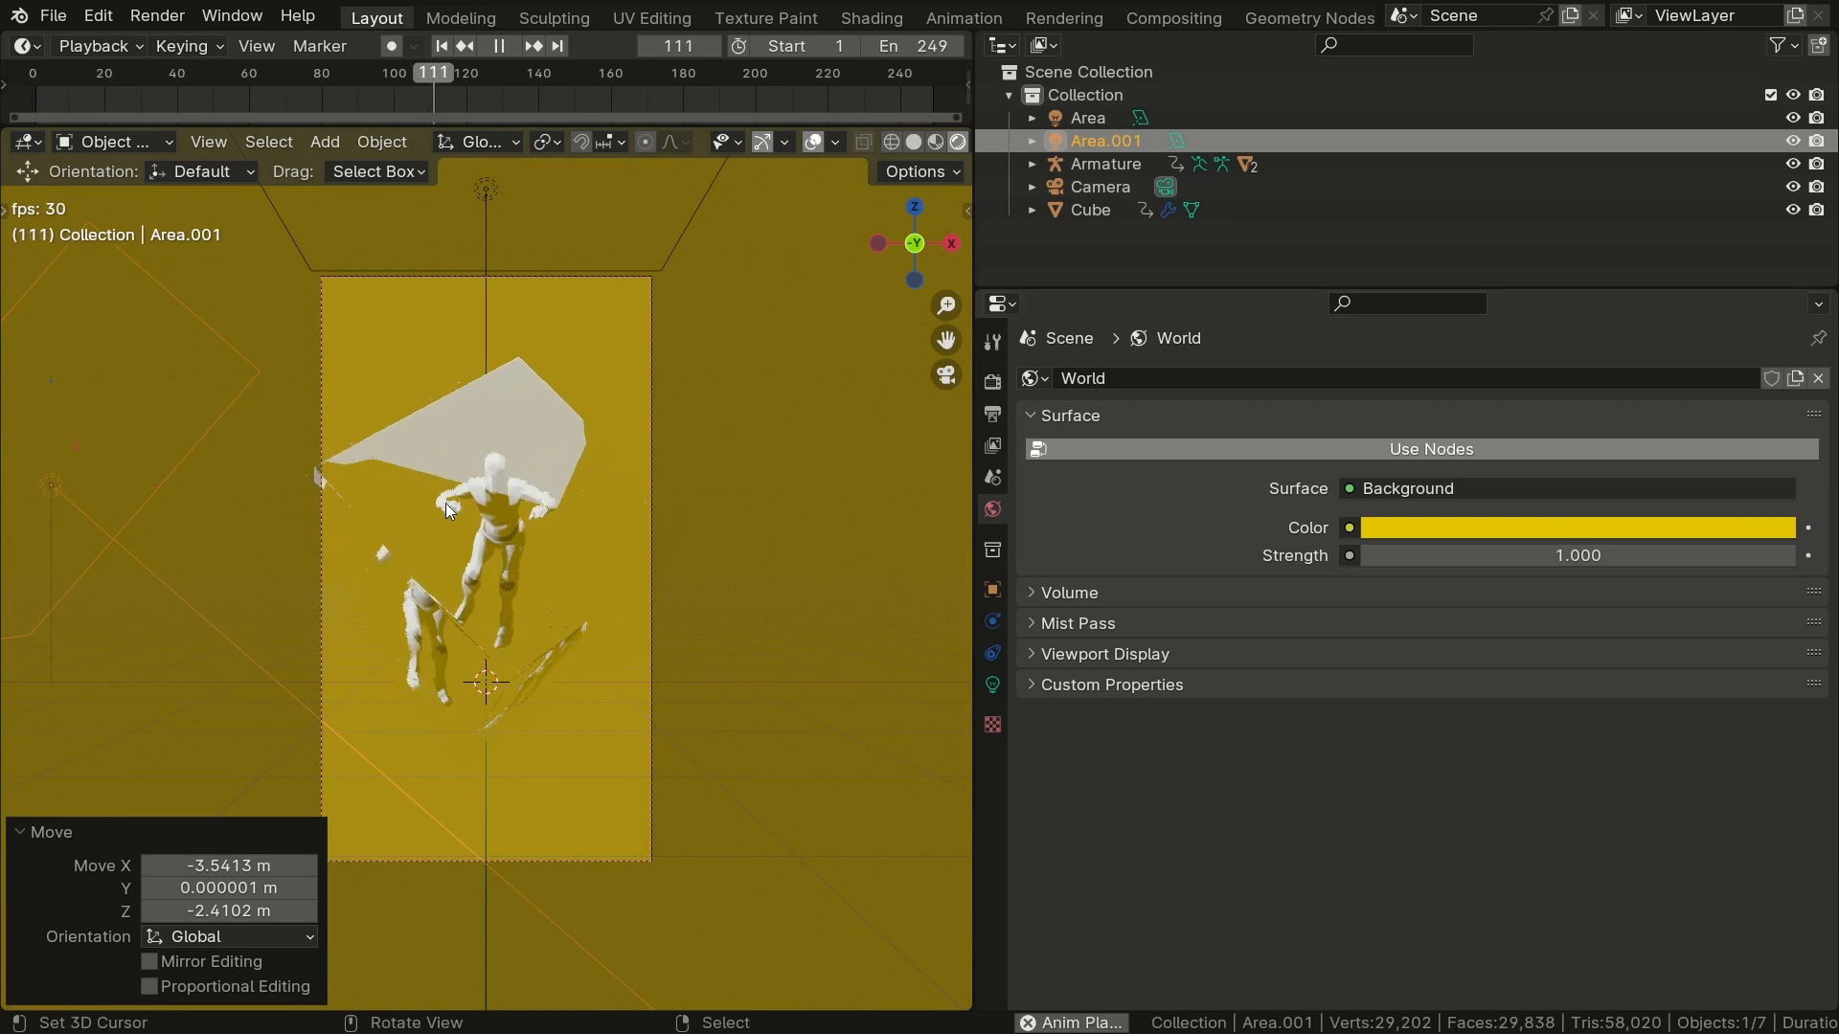
pyautogui.press('space')
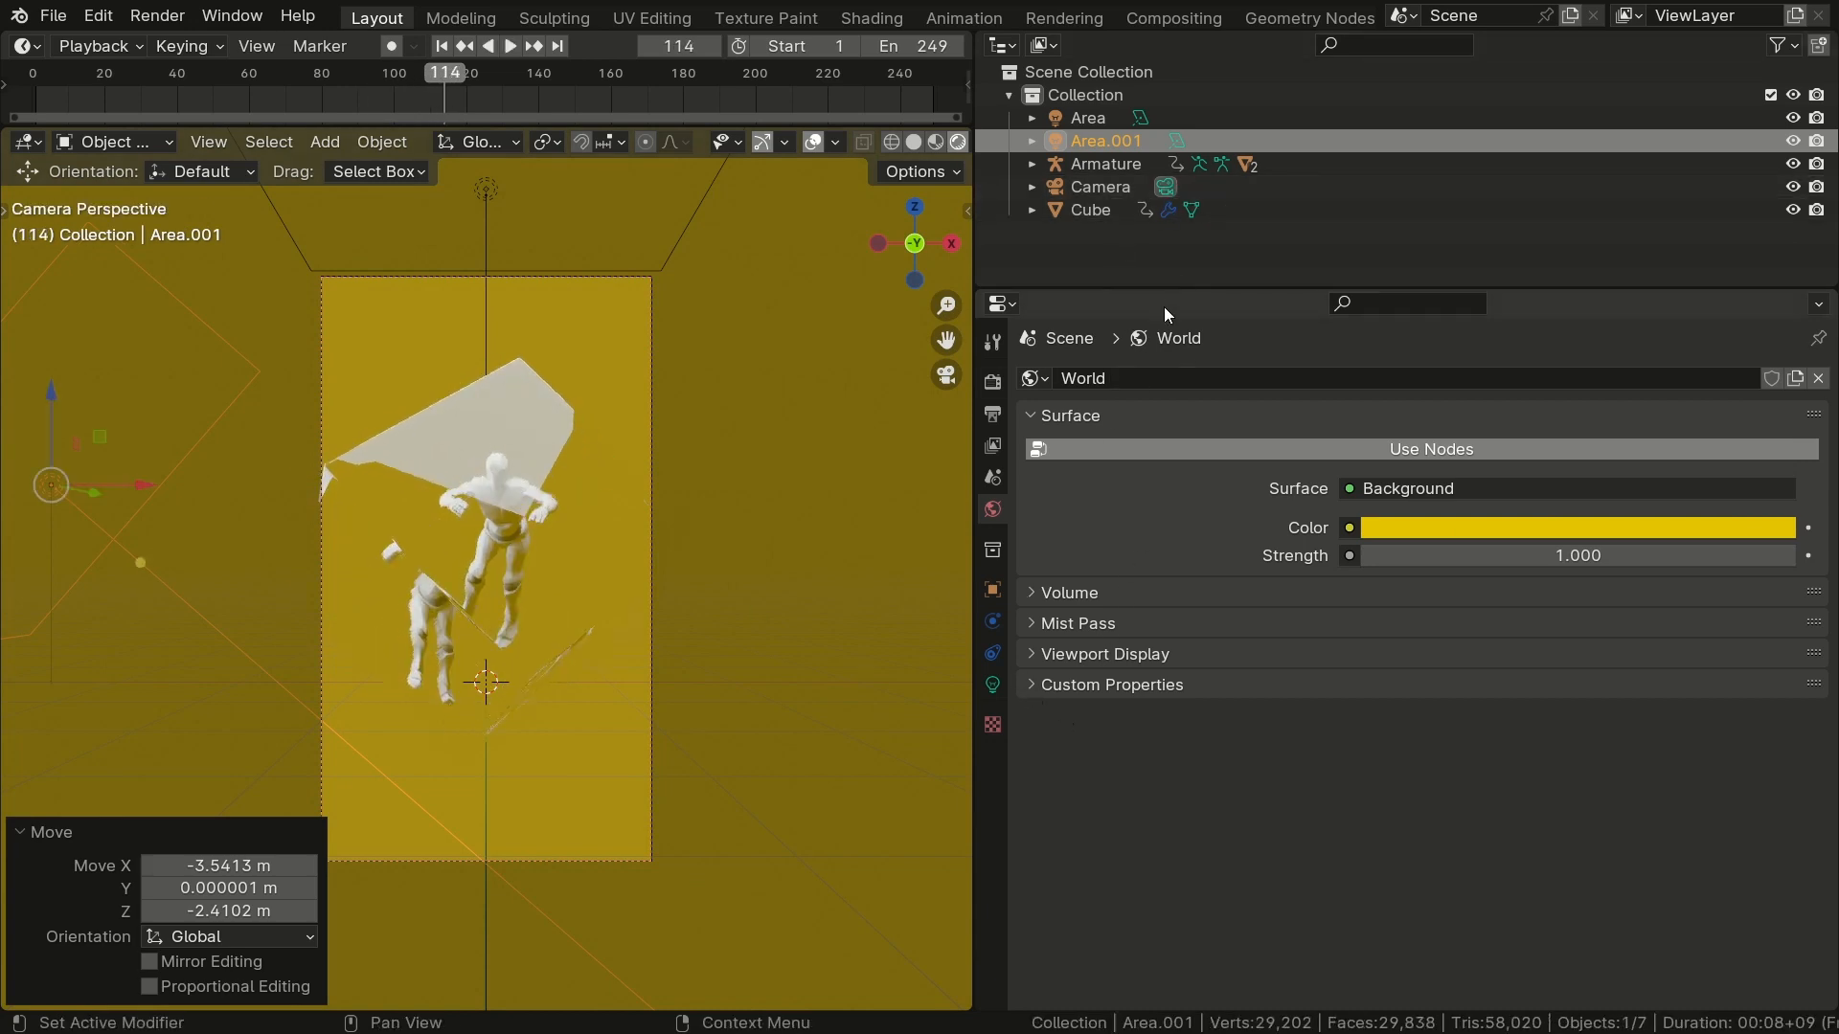
# Step: Enable depth of field on the camera and pick the cube as its focus object
pyautogui.click(1168, 186)
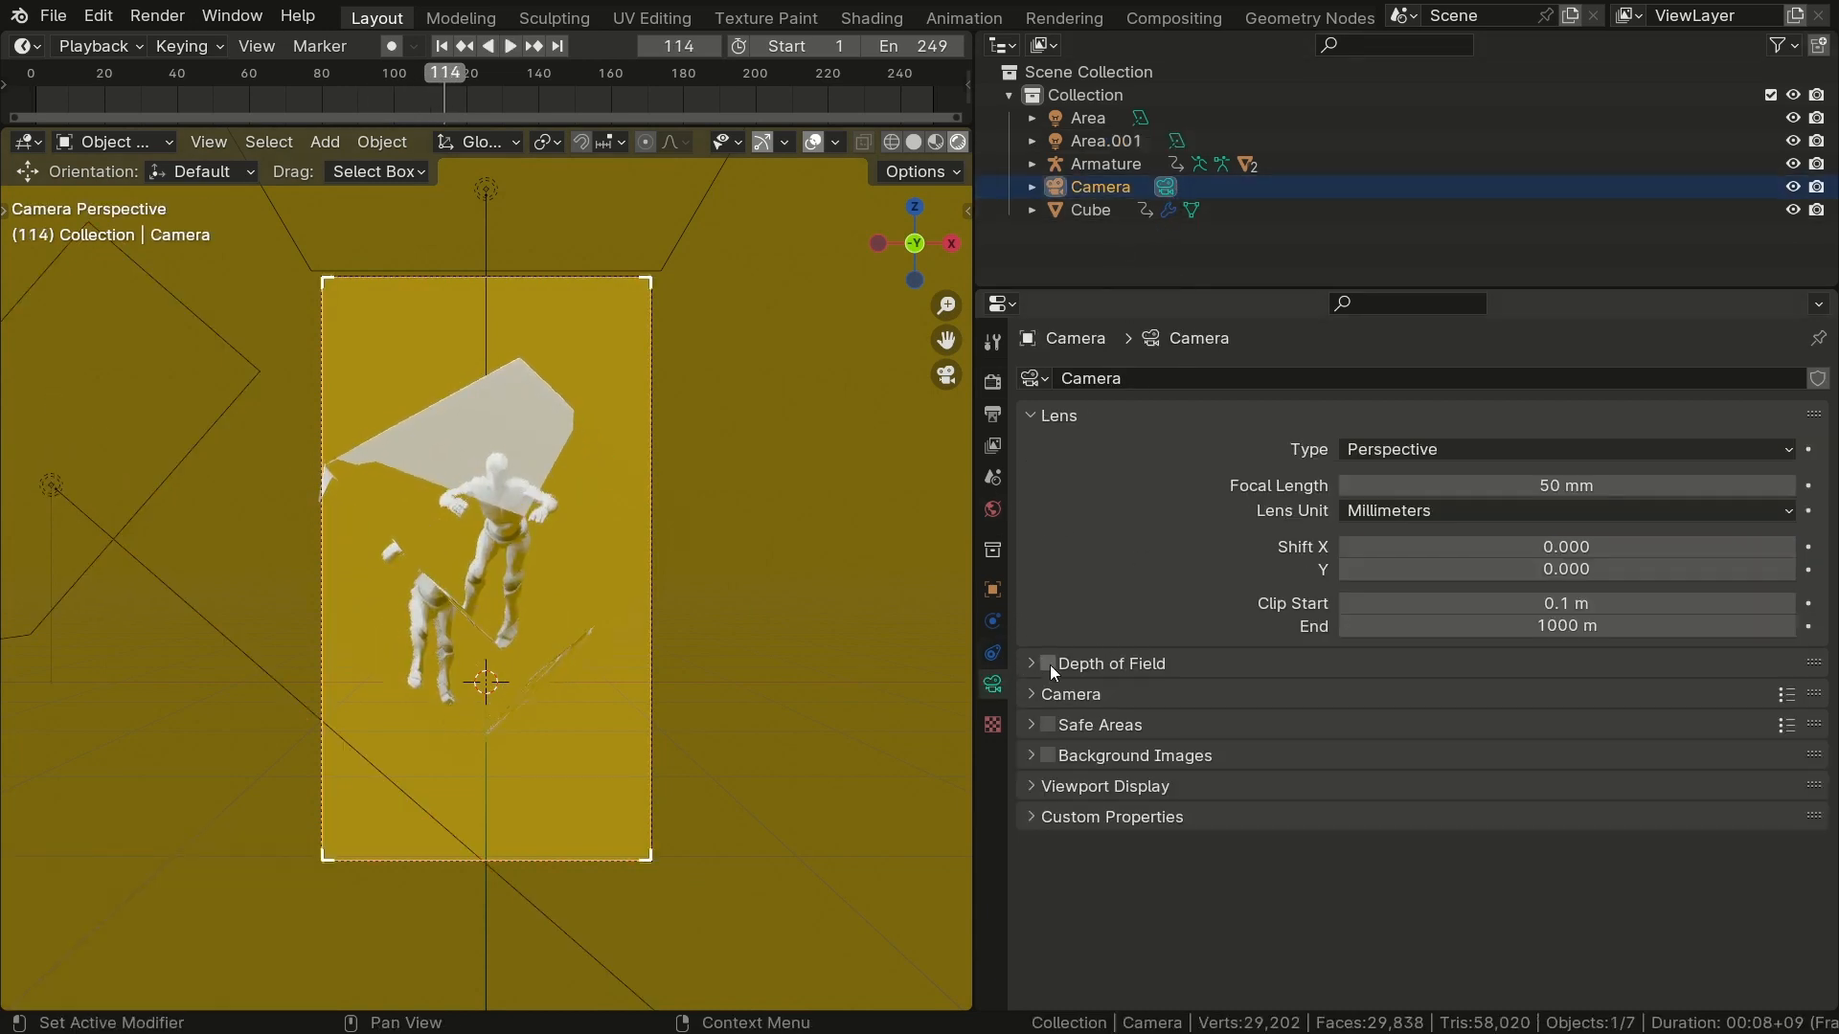
pyautogui.click(1123, 663)
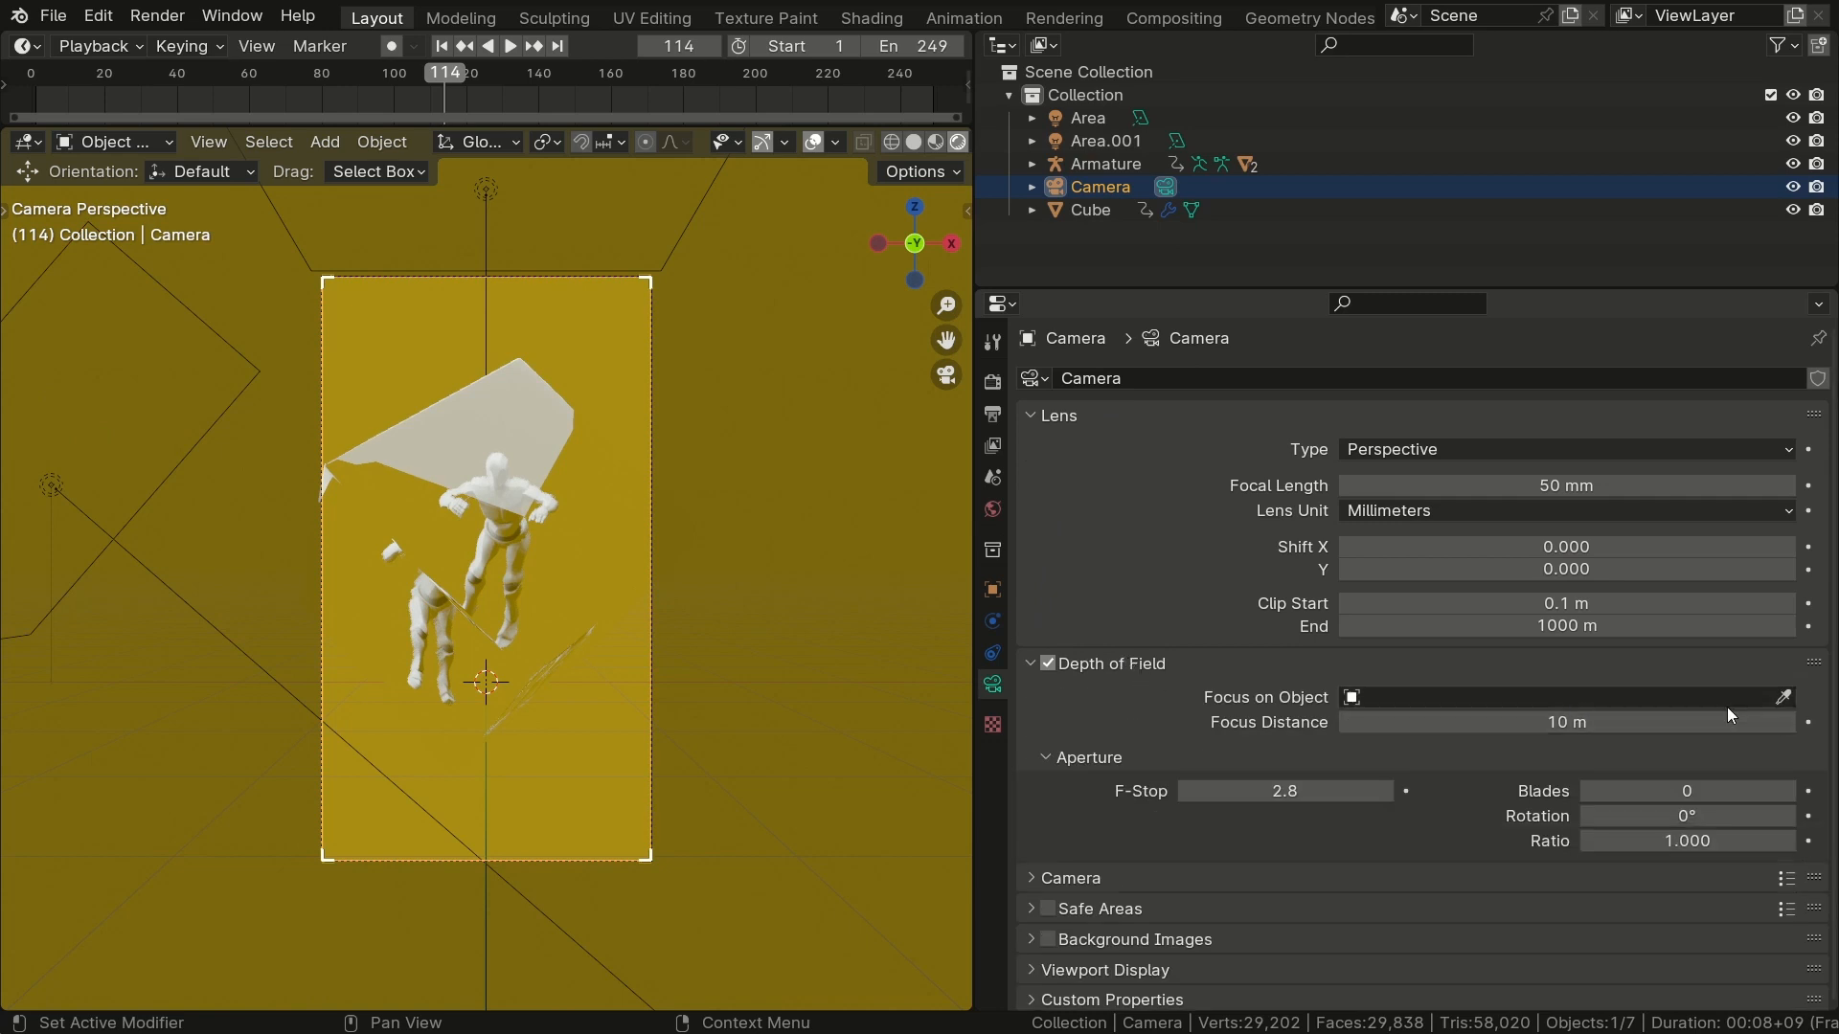
pyautogui.click(1783, 698)
pyautogui.click(521, 517)
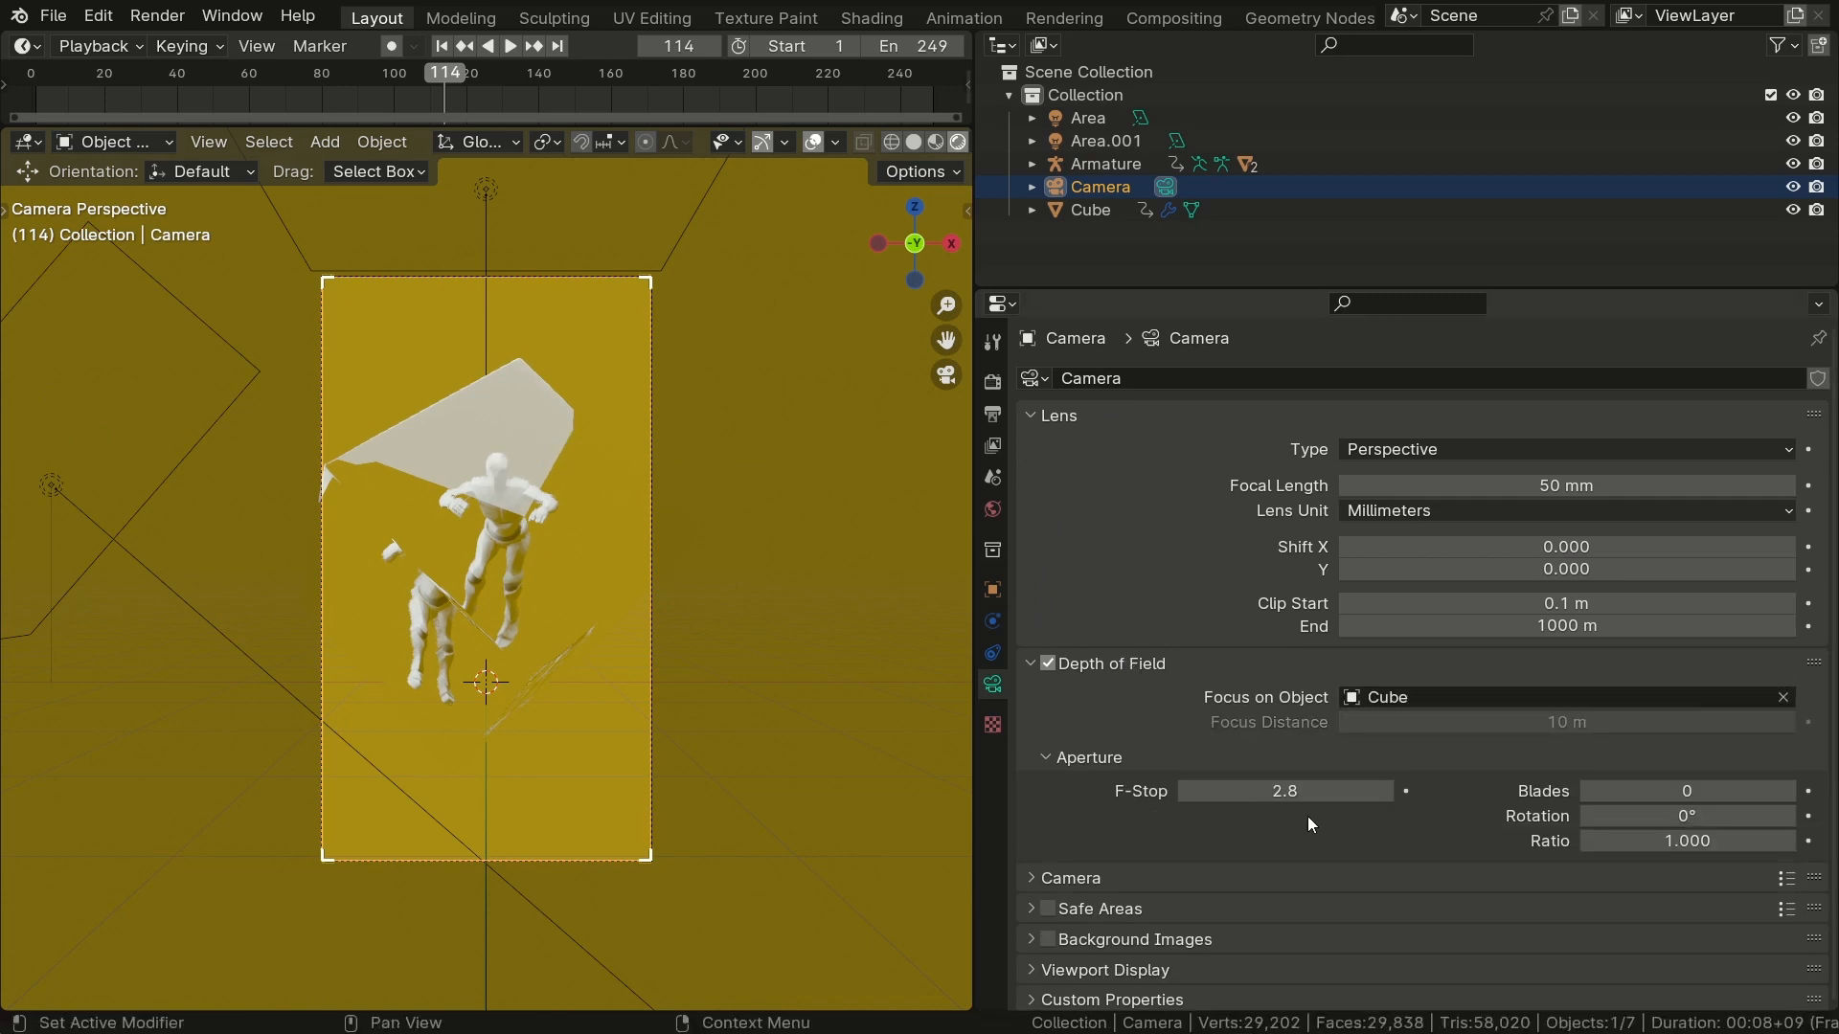
# Step: Set the camera's viewport Passepartout to 1.000, save the file, and play the animation through the camera
pyautogui.keyDown('ctrl'); pyautogui.click(1088, 969); pyautogui.keyUp('ctrl')
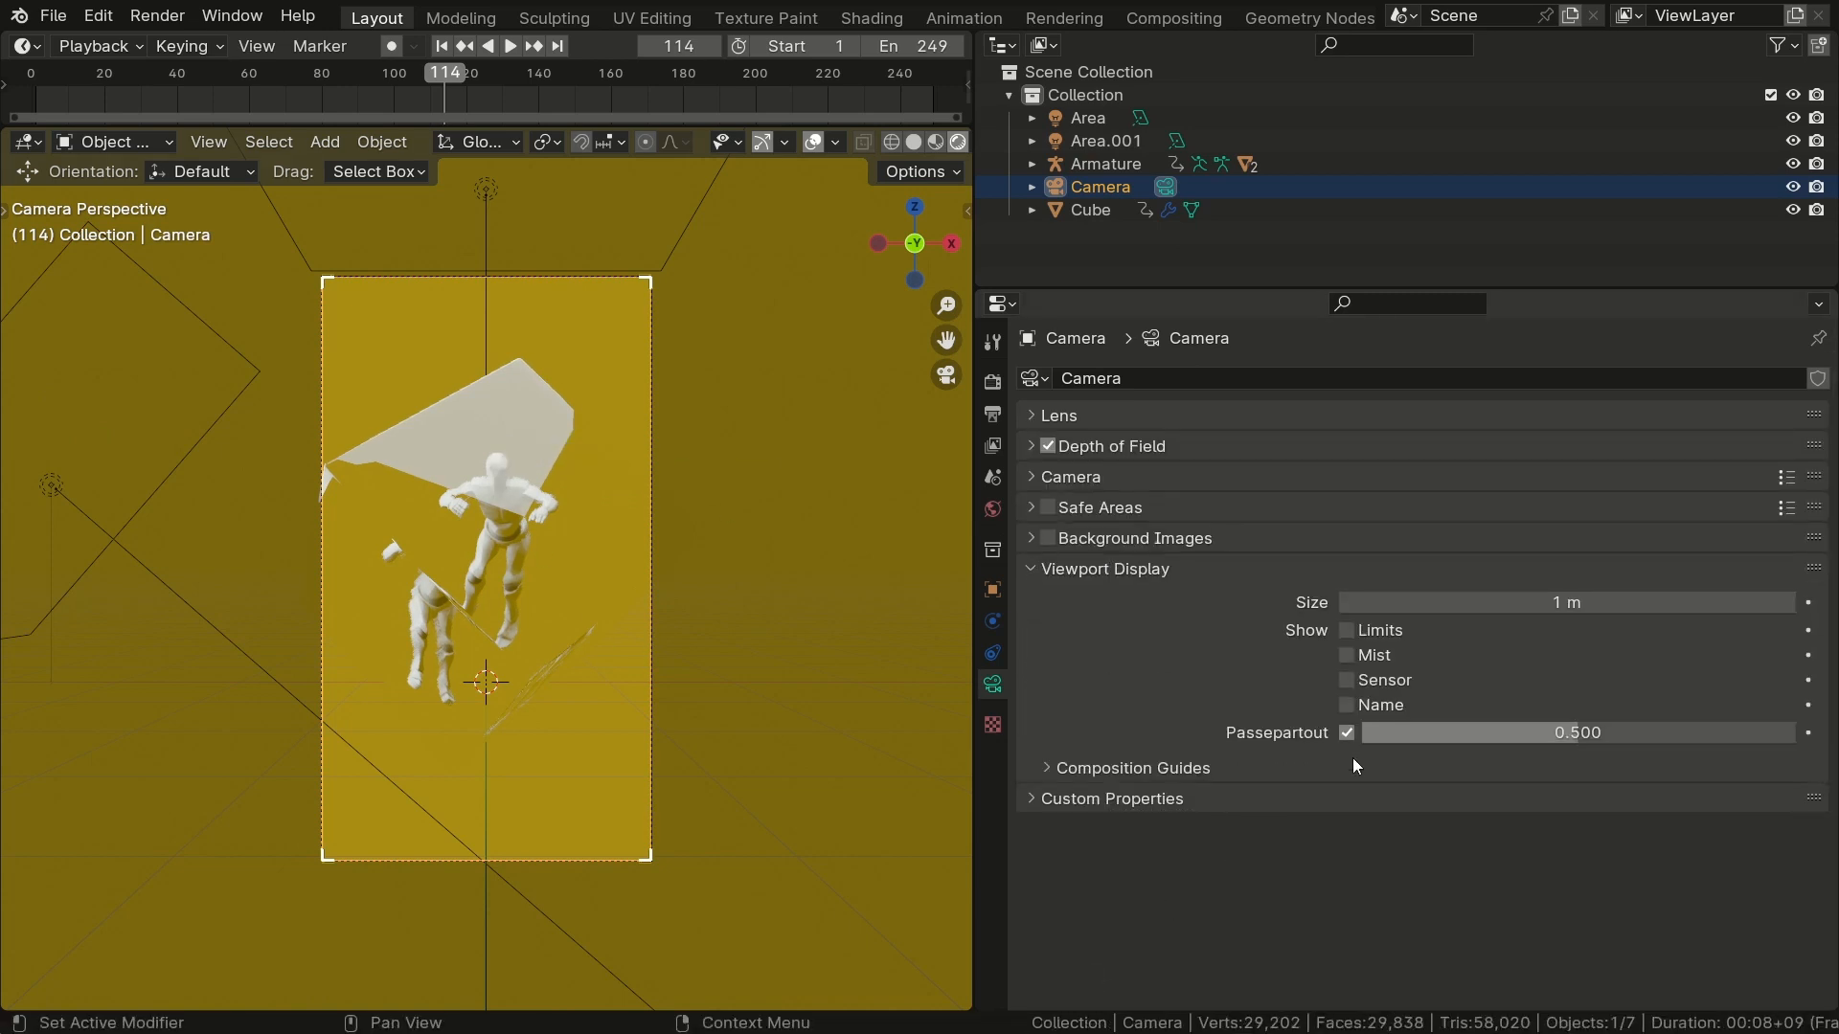
pyautogui.moveTo(1570, 733); pyautogui.dragTo(1801, 732)
pyautogui.hotkey('ctrl', 's')
pyautogui.press('space')
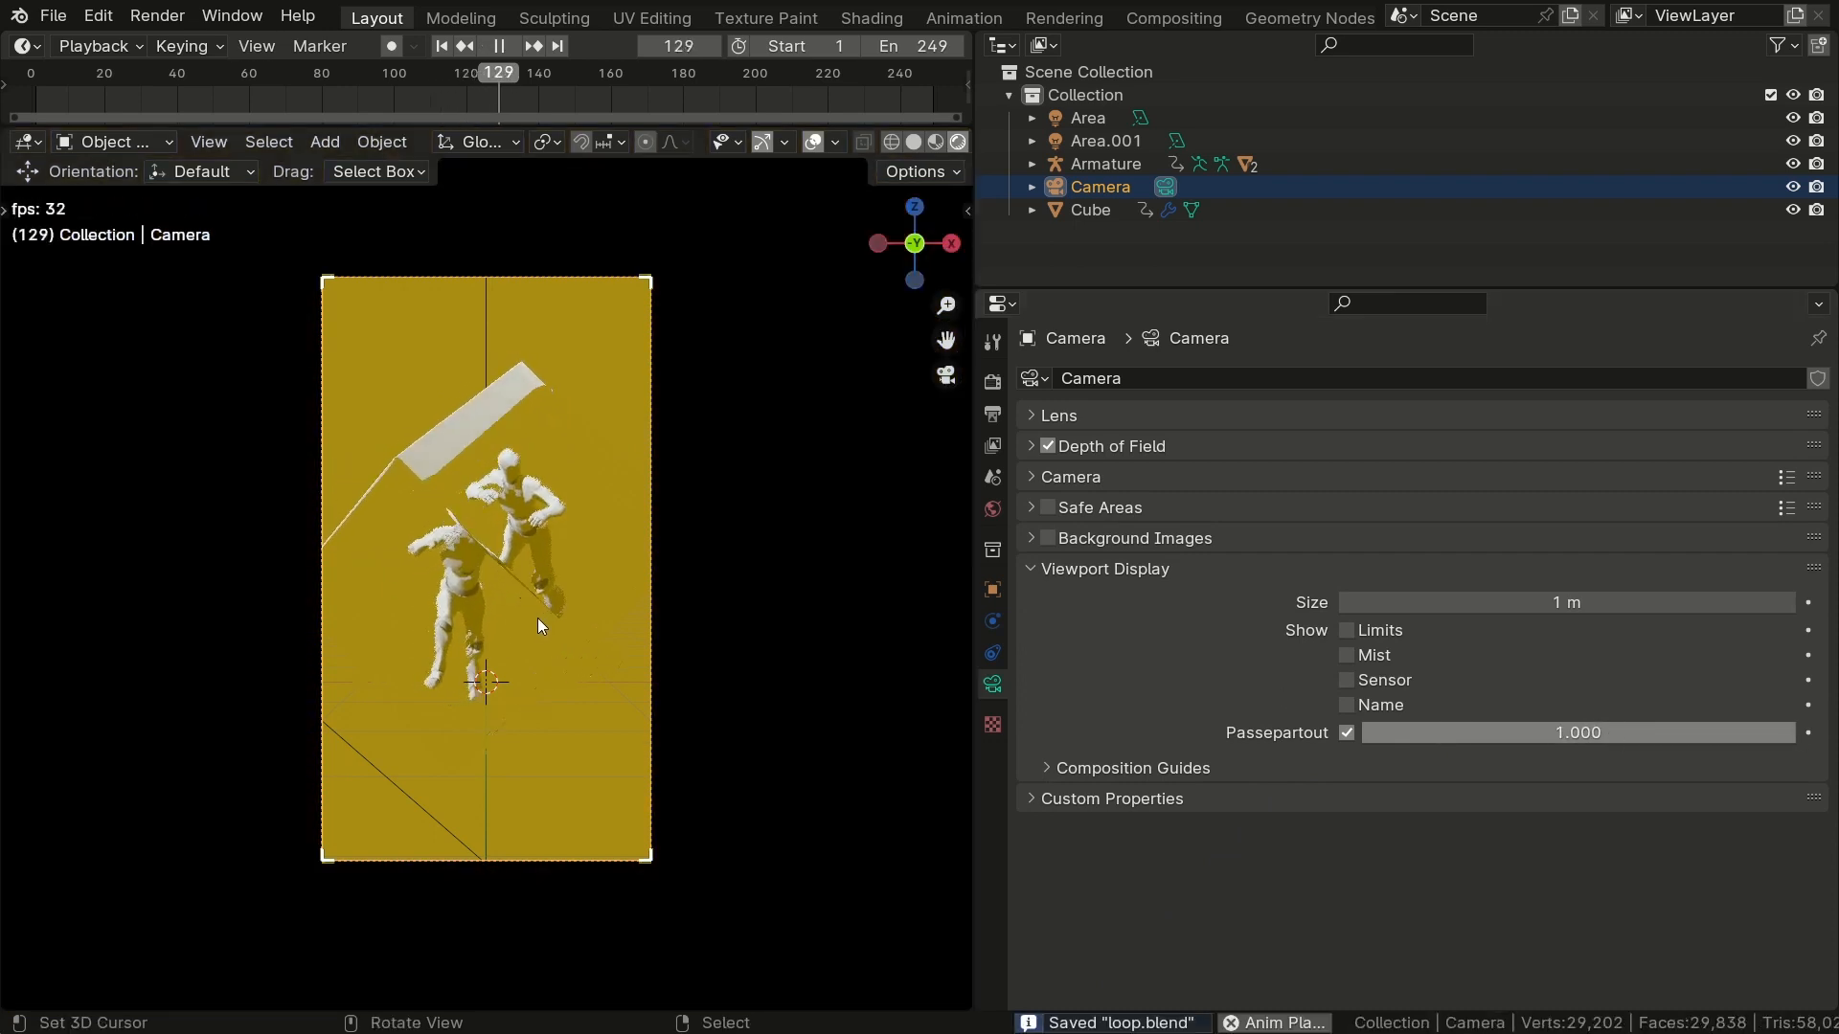
pyautogui.press('space')
pyautogui.press('space')
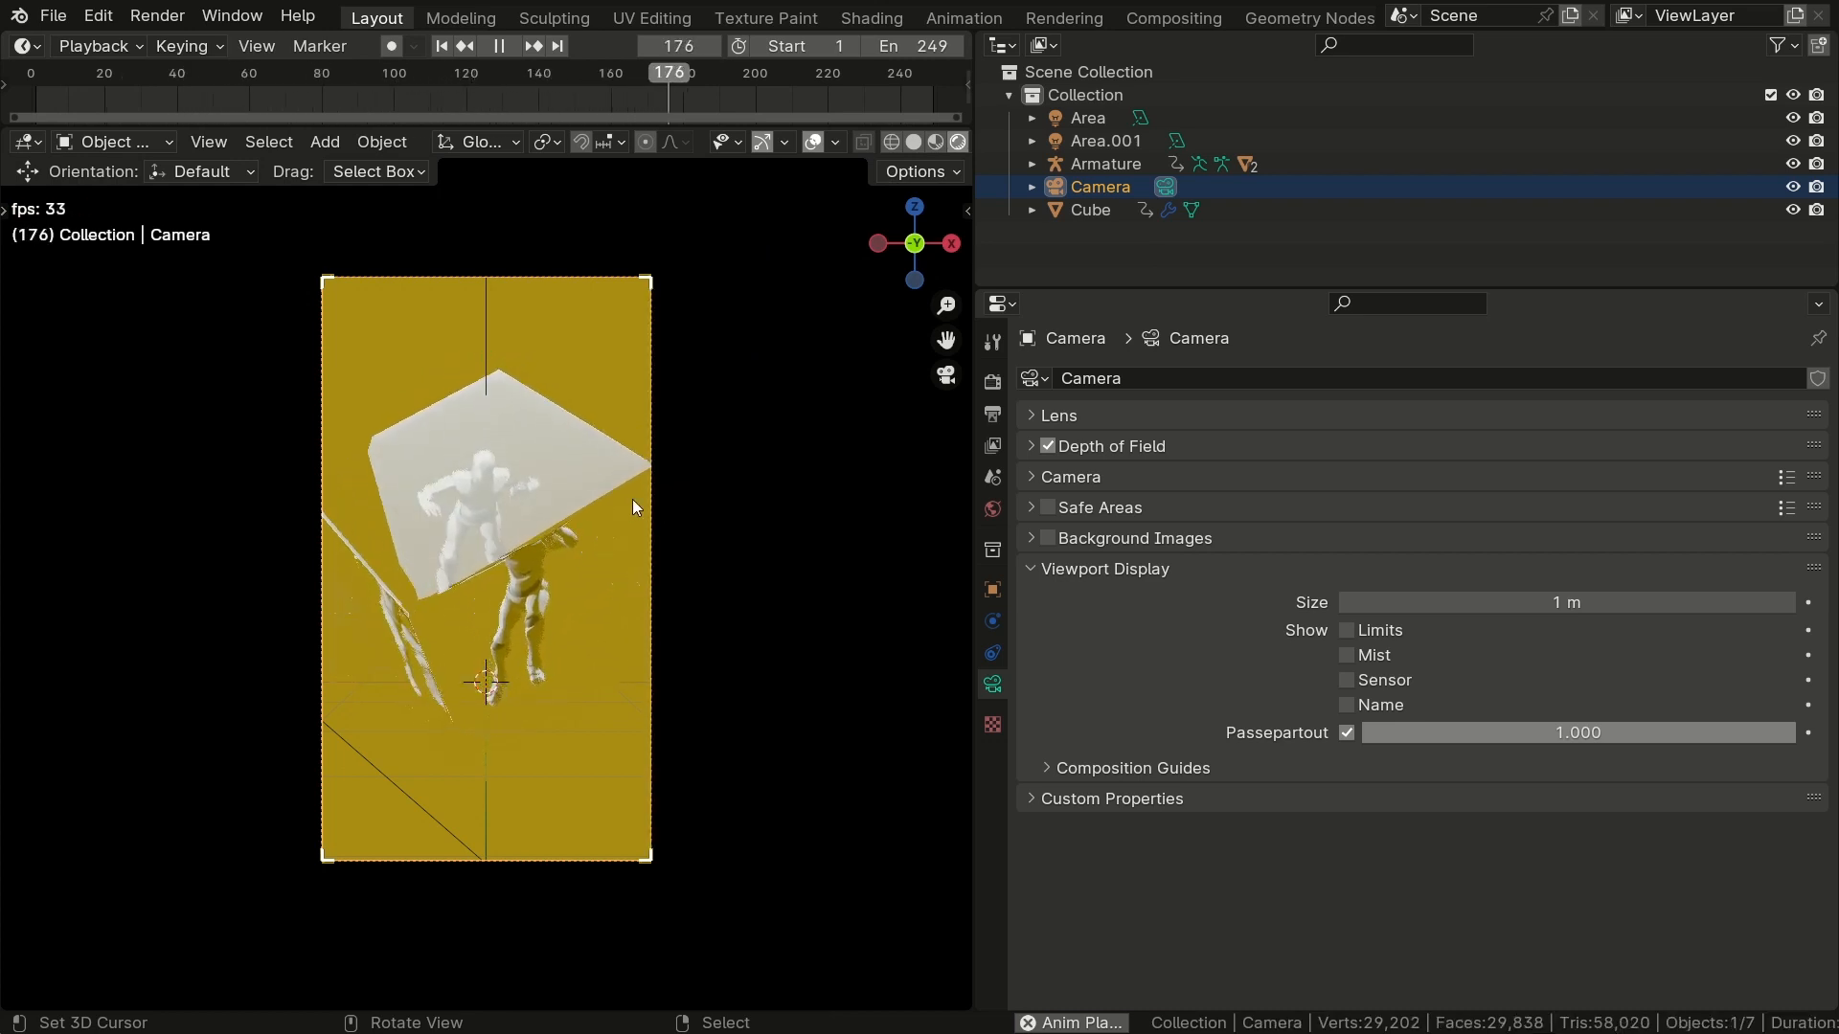
pyautogui.press('space')
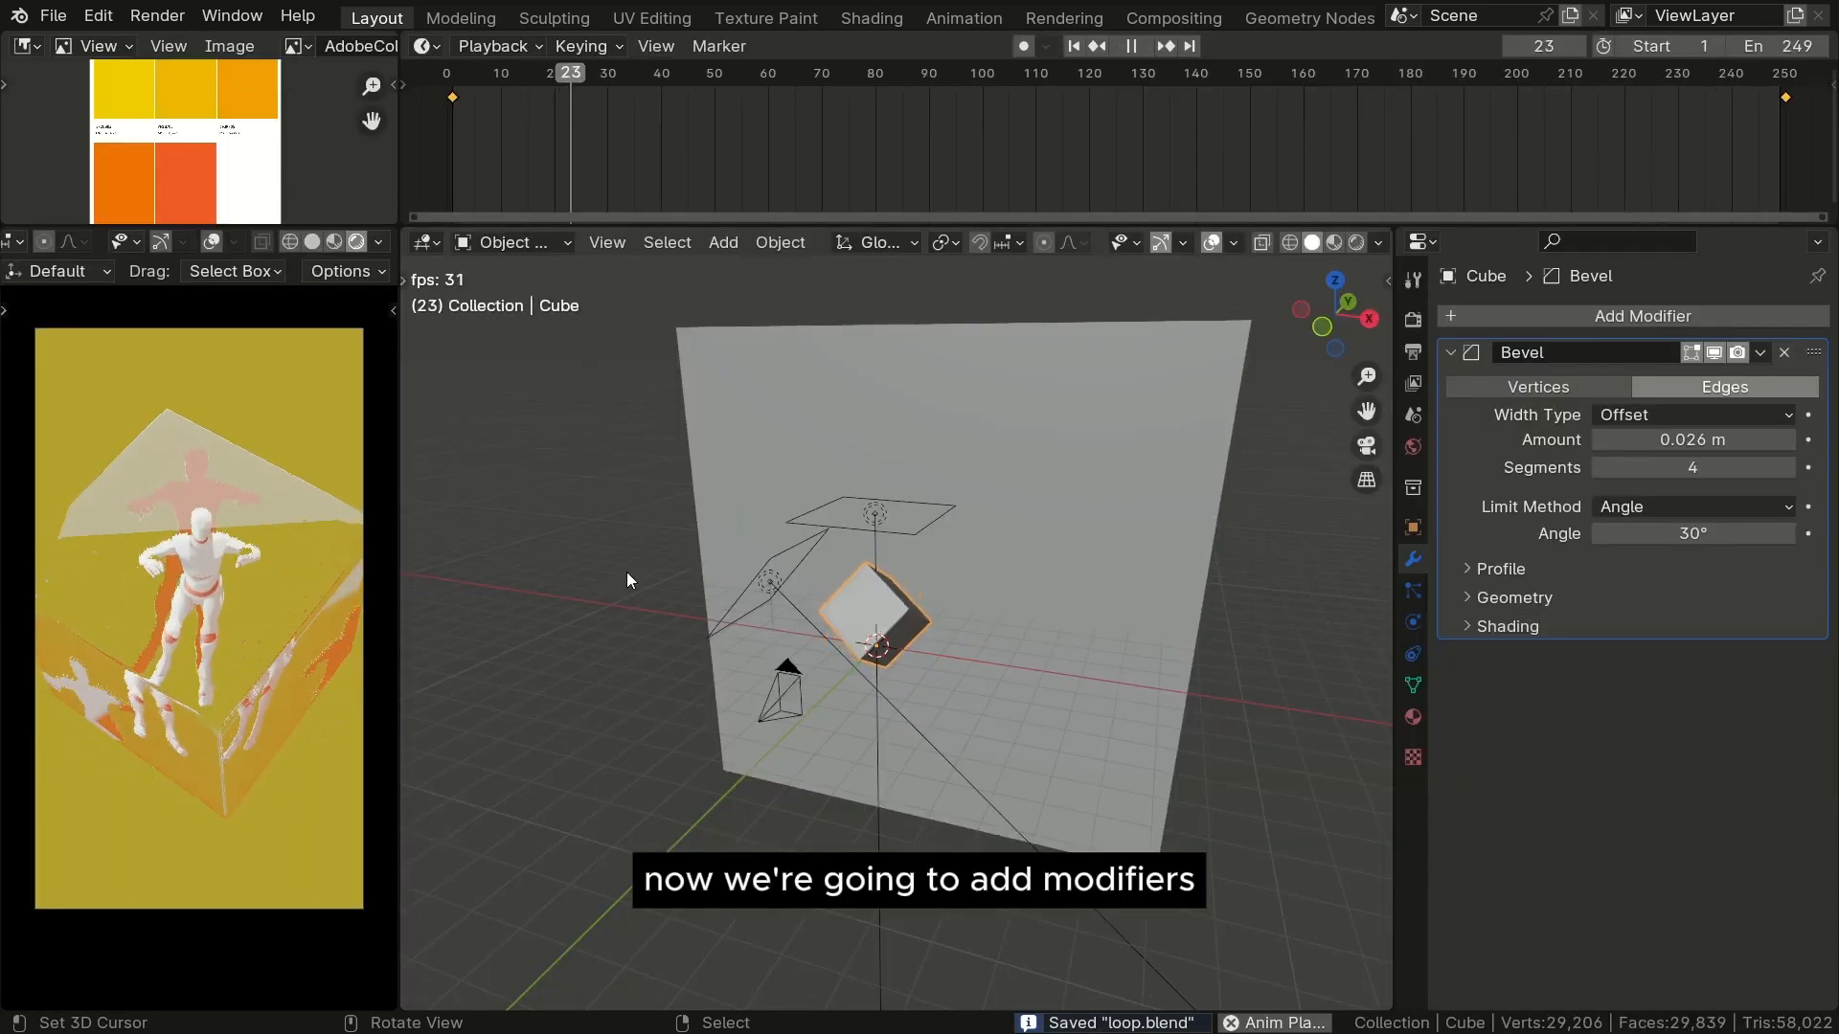
# Step: Add a Simple Deform modifier to the cube after the Bevel and play the animation to check the twist
pyautogui.press('space')
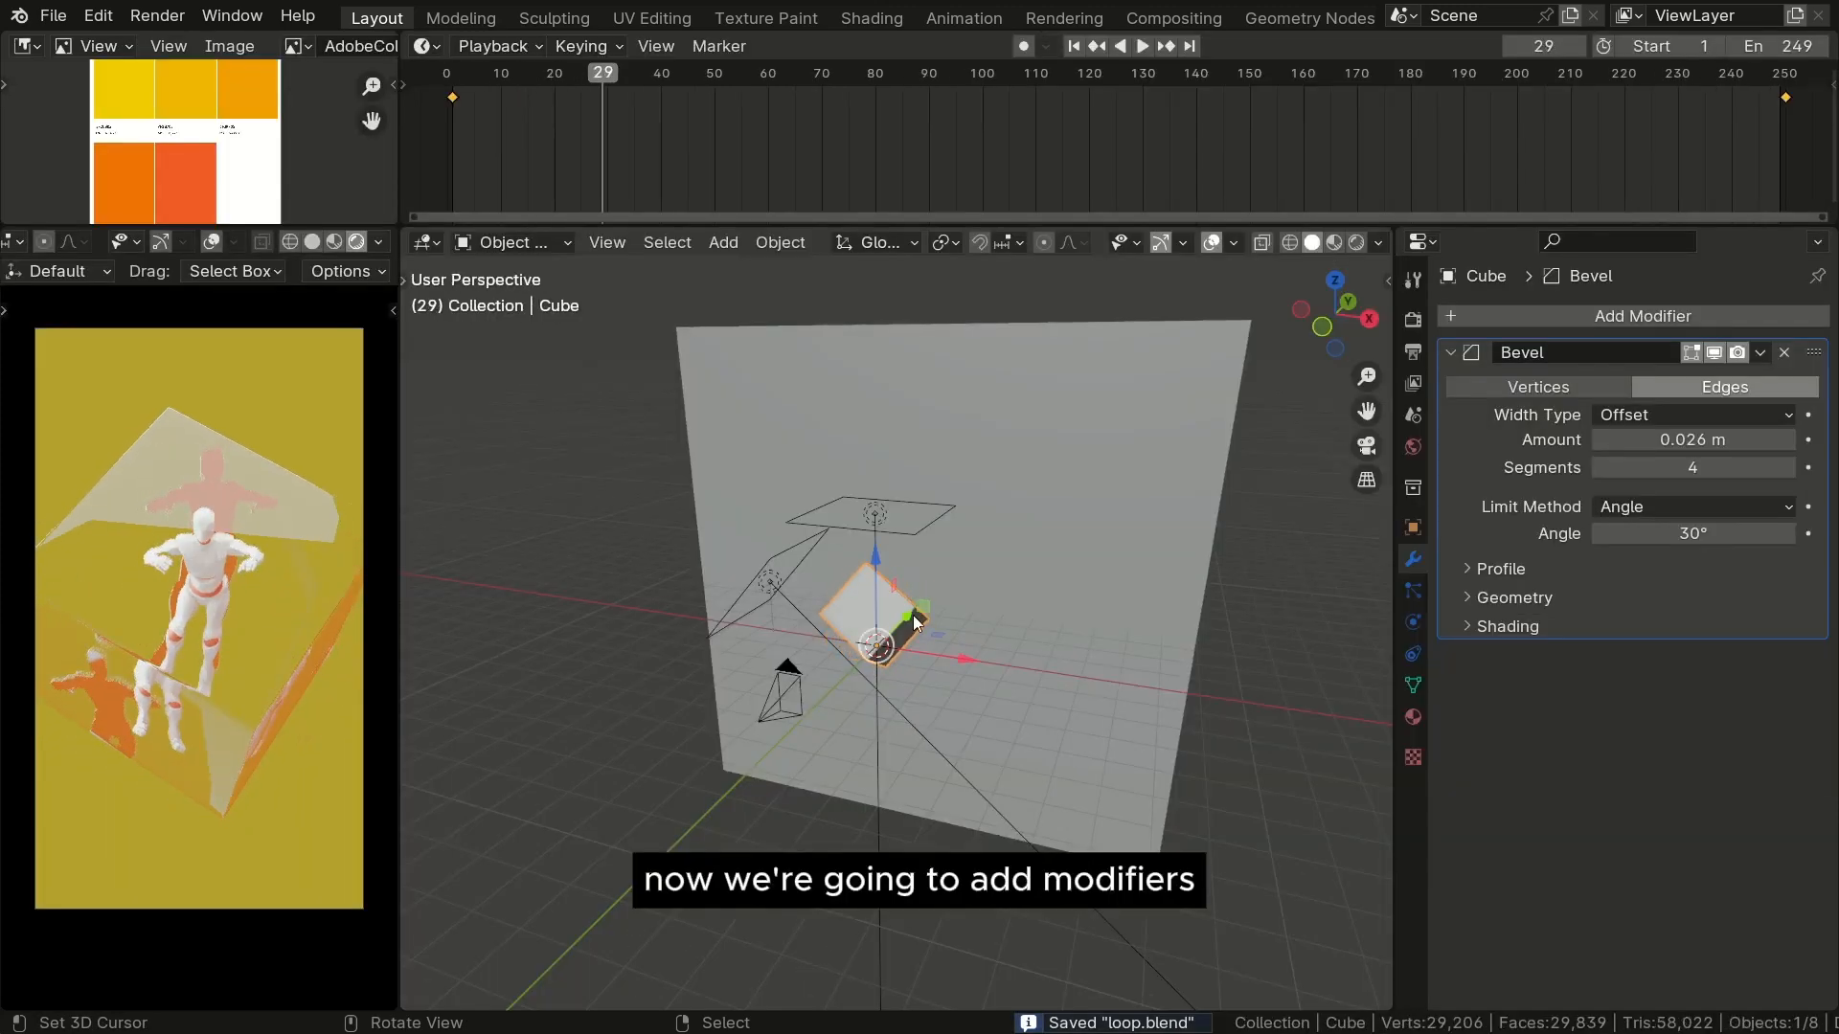
pyautogui.click(1454, 352)
pyautogui.click(1530, 315)
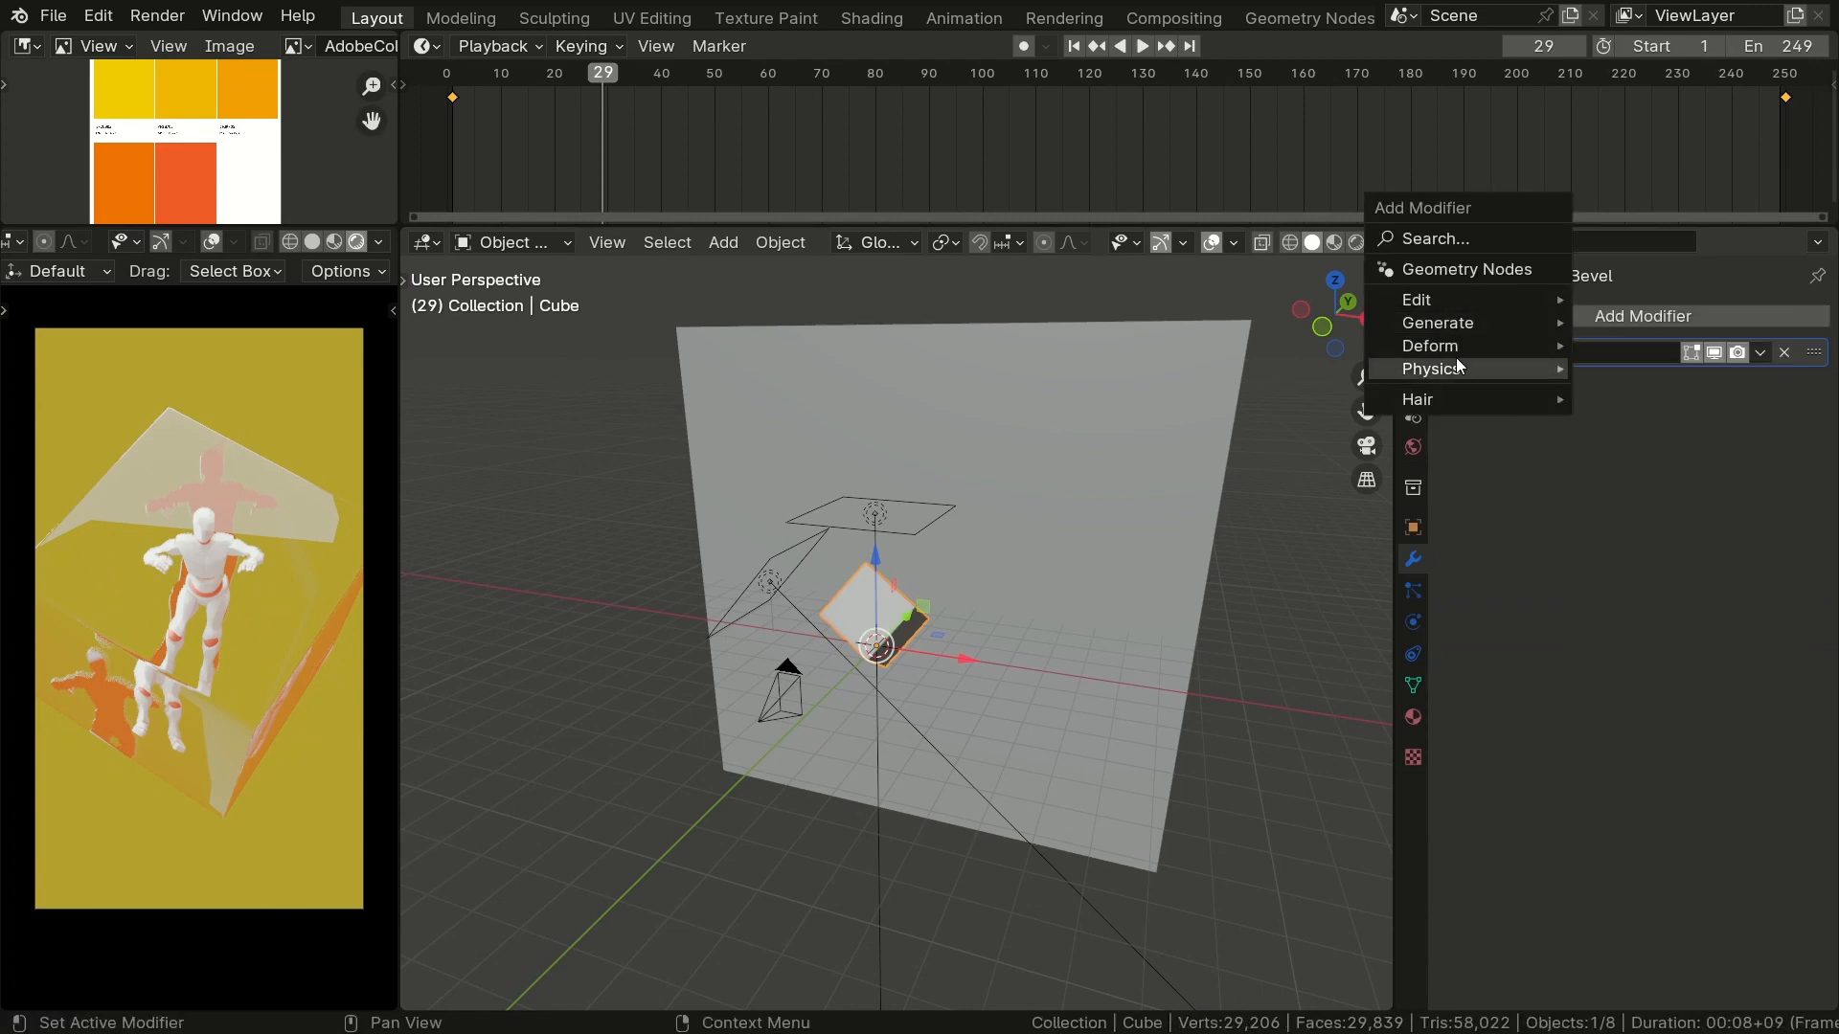
pyautogui.moveTo(1465, 347)
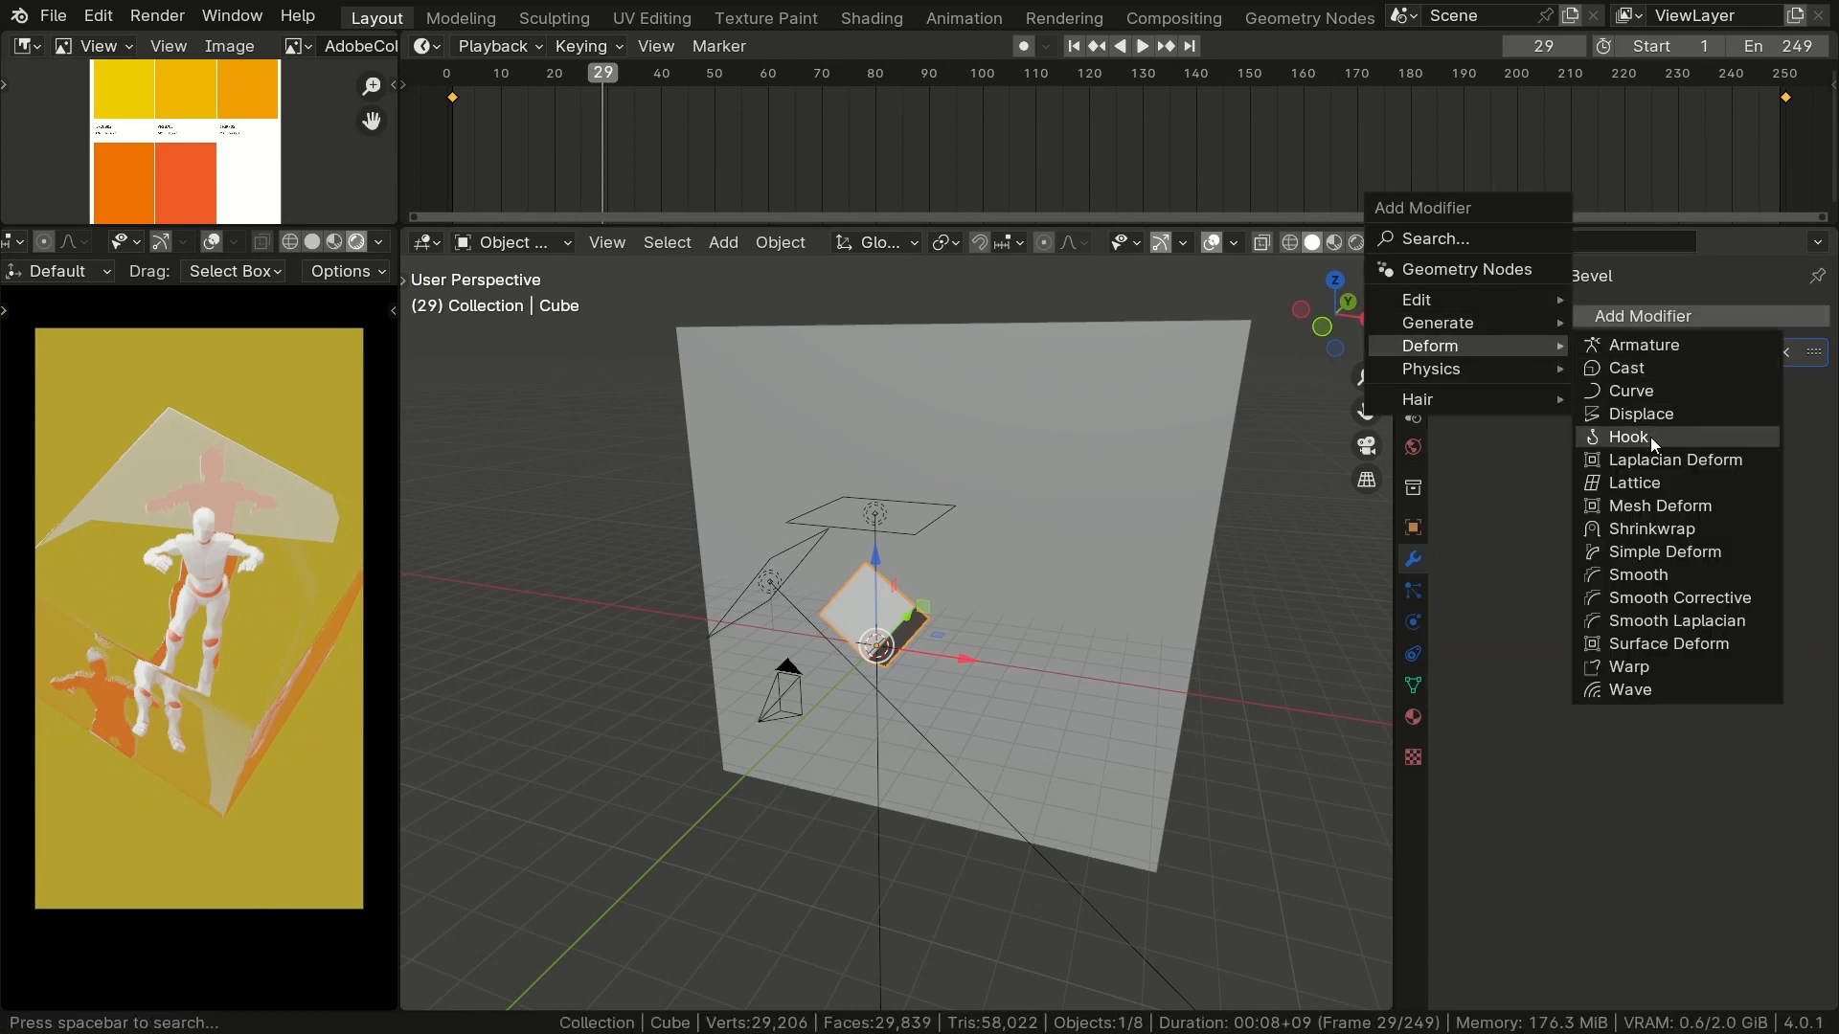
pyautogui.click(1701, 553)
pyautogui.scroll(5, 991, 578)
pyautogui.moveTo(991, 579); pyautogui.dragTo(934, 491, button='middle')
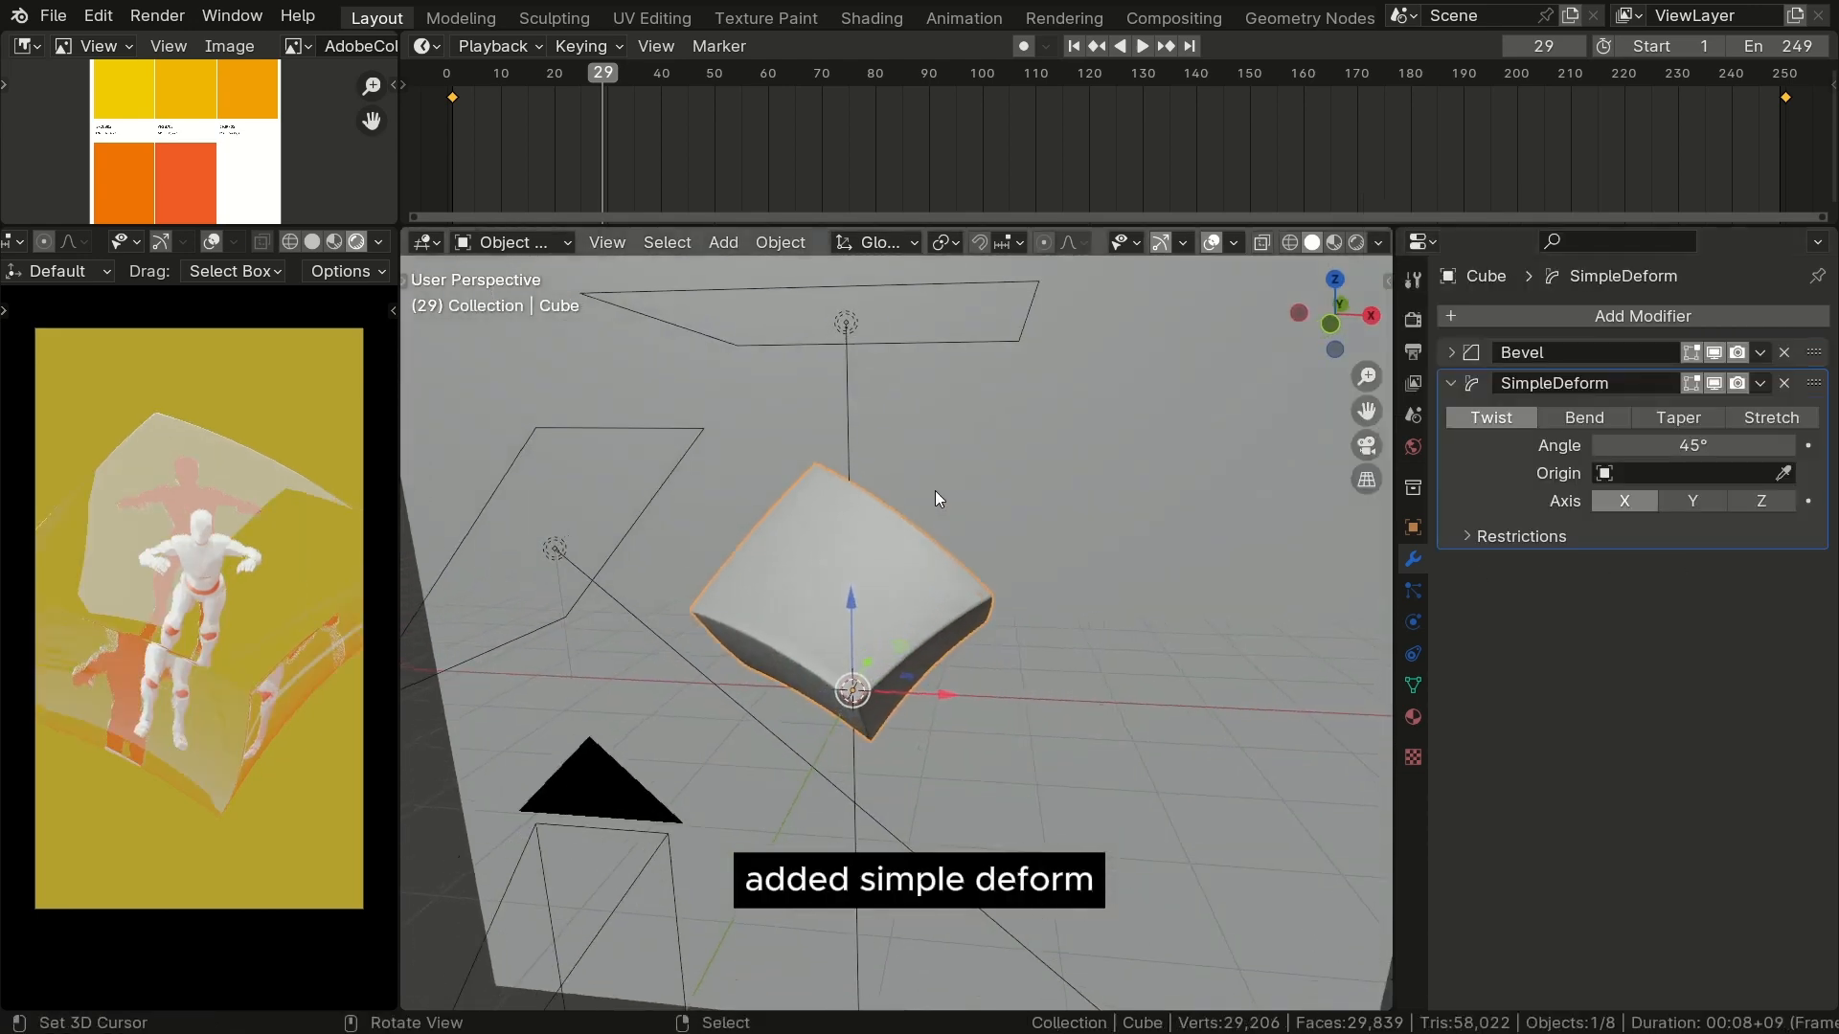
pyautogui.press('space')
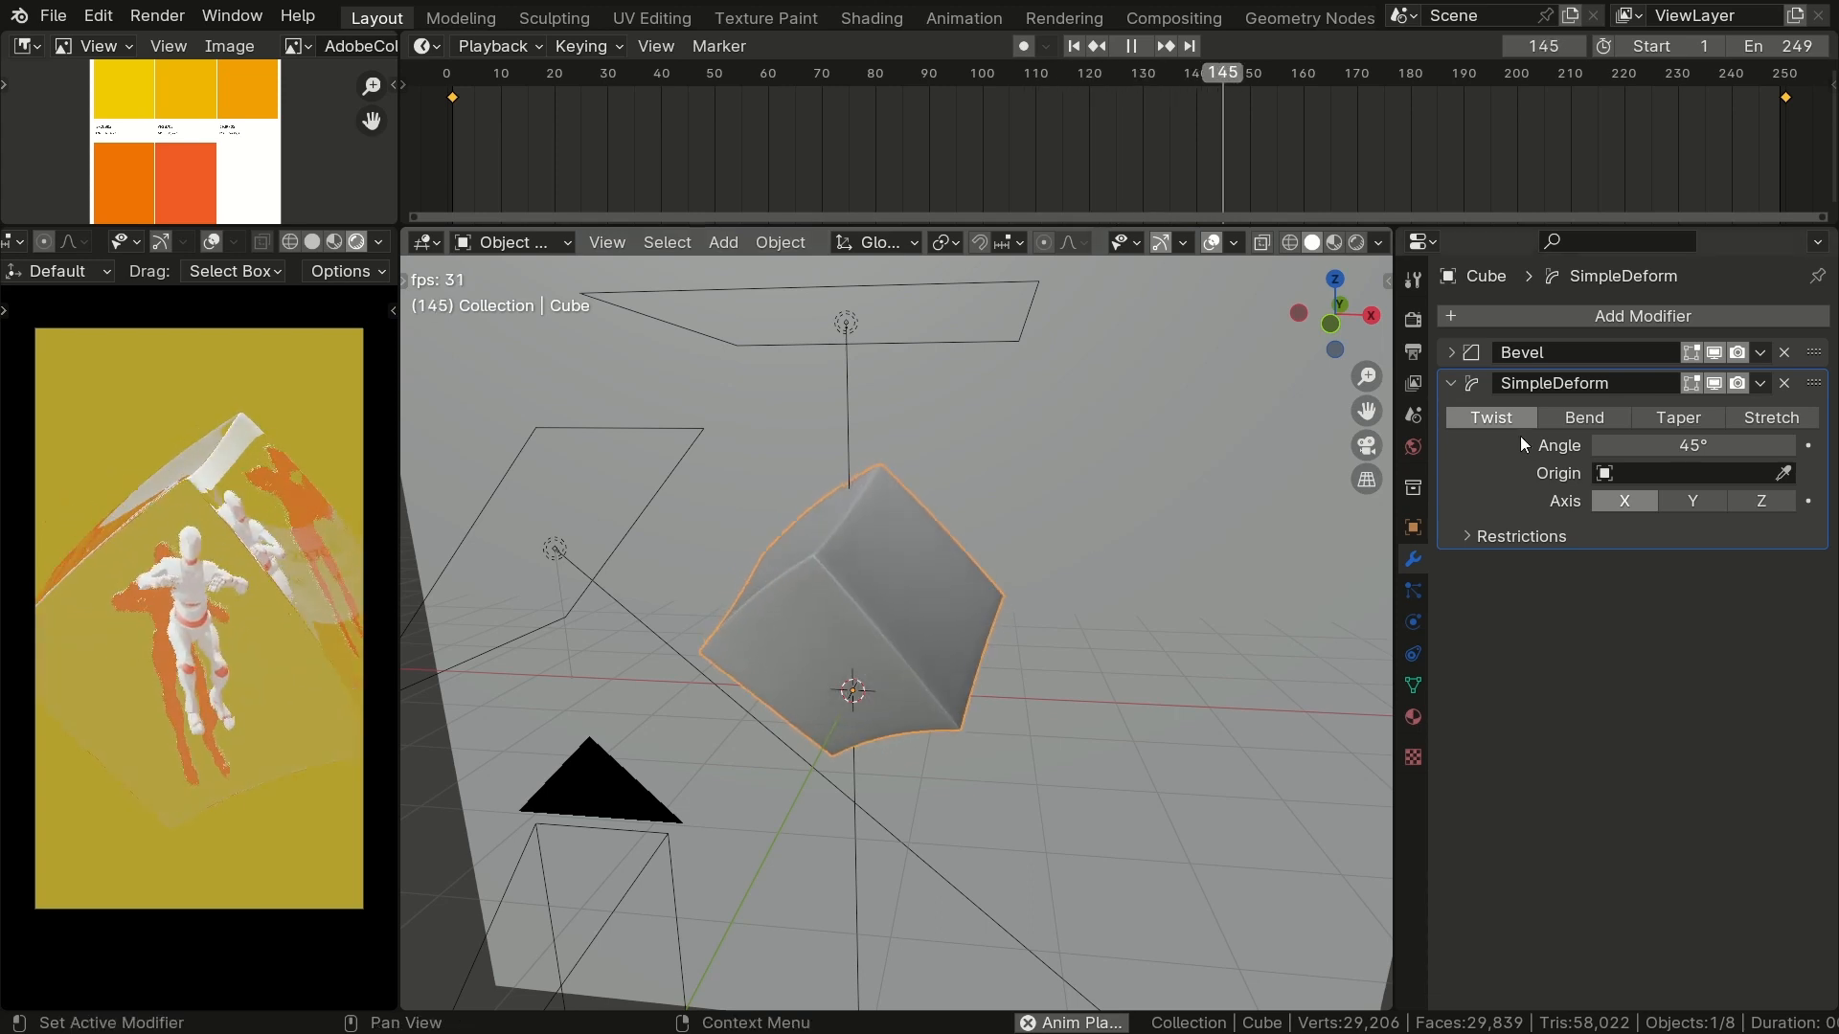
pyautogui.press('space')
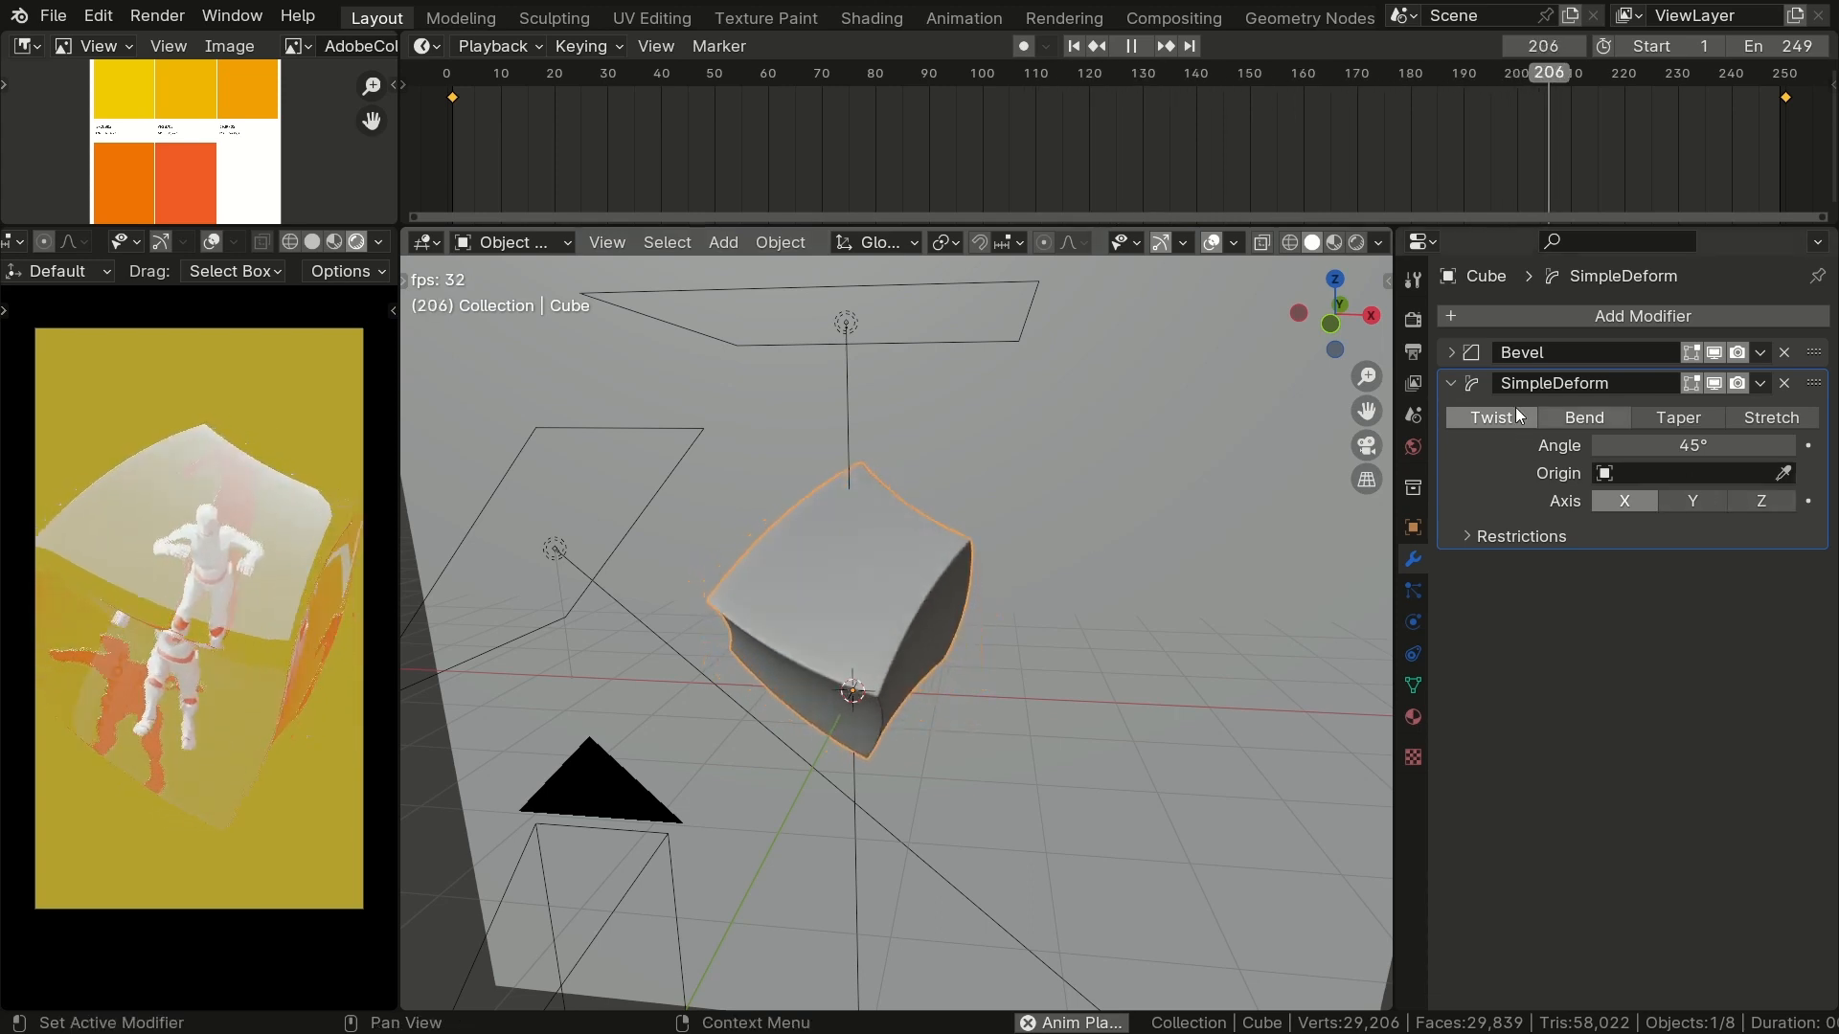
# Step: Add a Displace modifier to the cube and give it a new texture of type Clouds
pyautogui.click(1451, 383)
pyautogui.click(1467, 319)
pyautogui.moveTo(1500, 333)
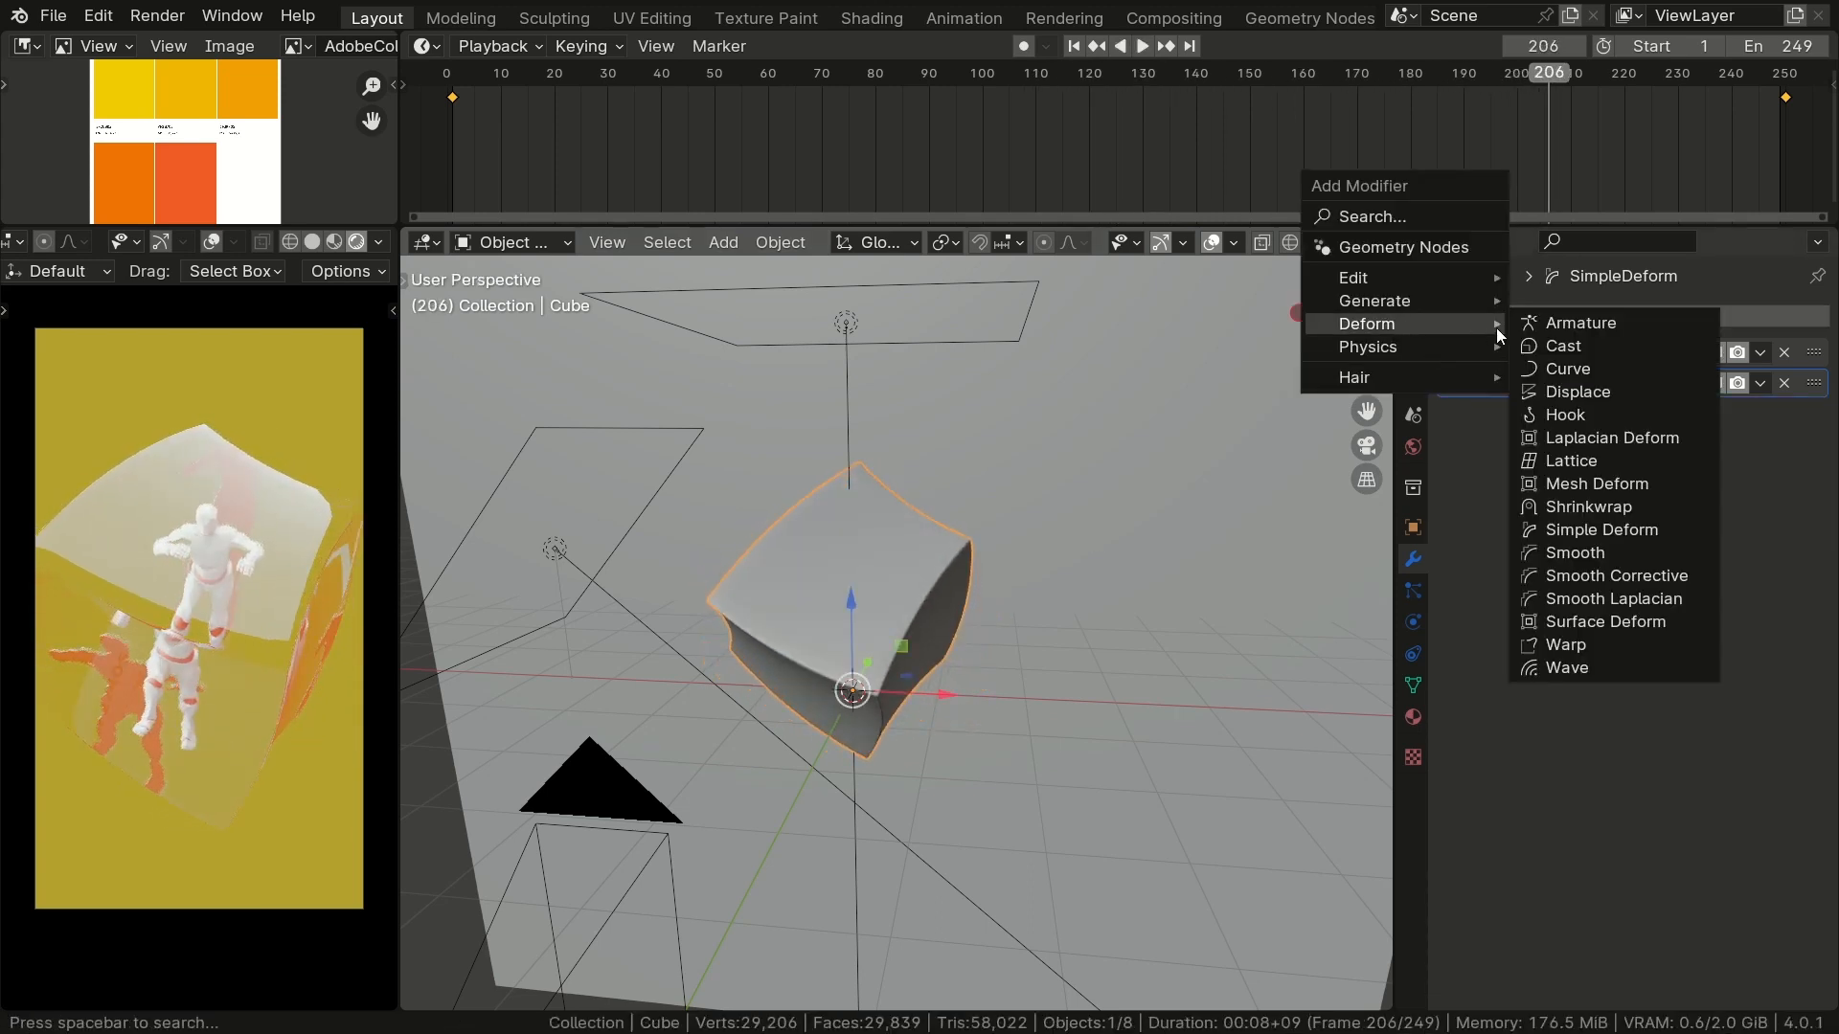
pyautogui.click(1582, 393)
pyautogui.click(1719, 450)
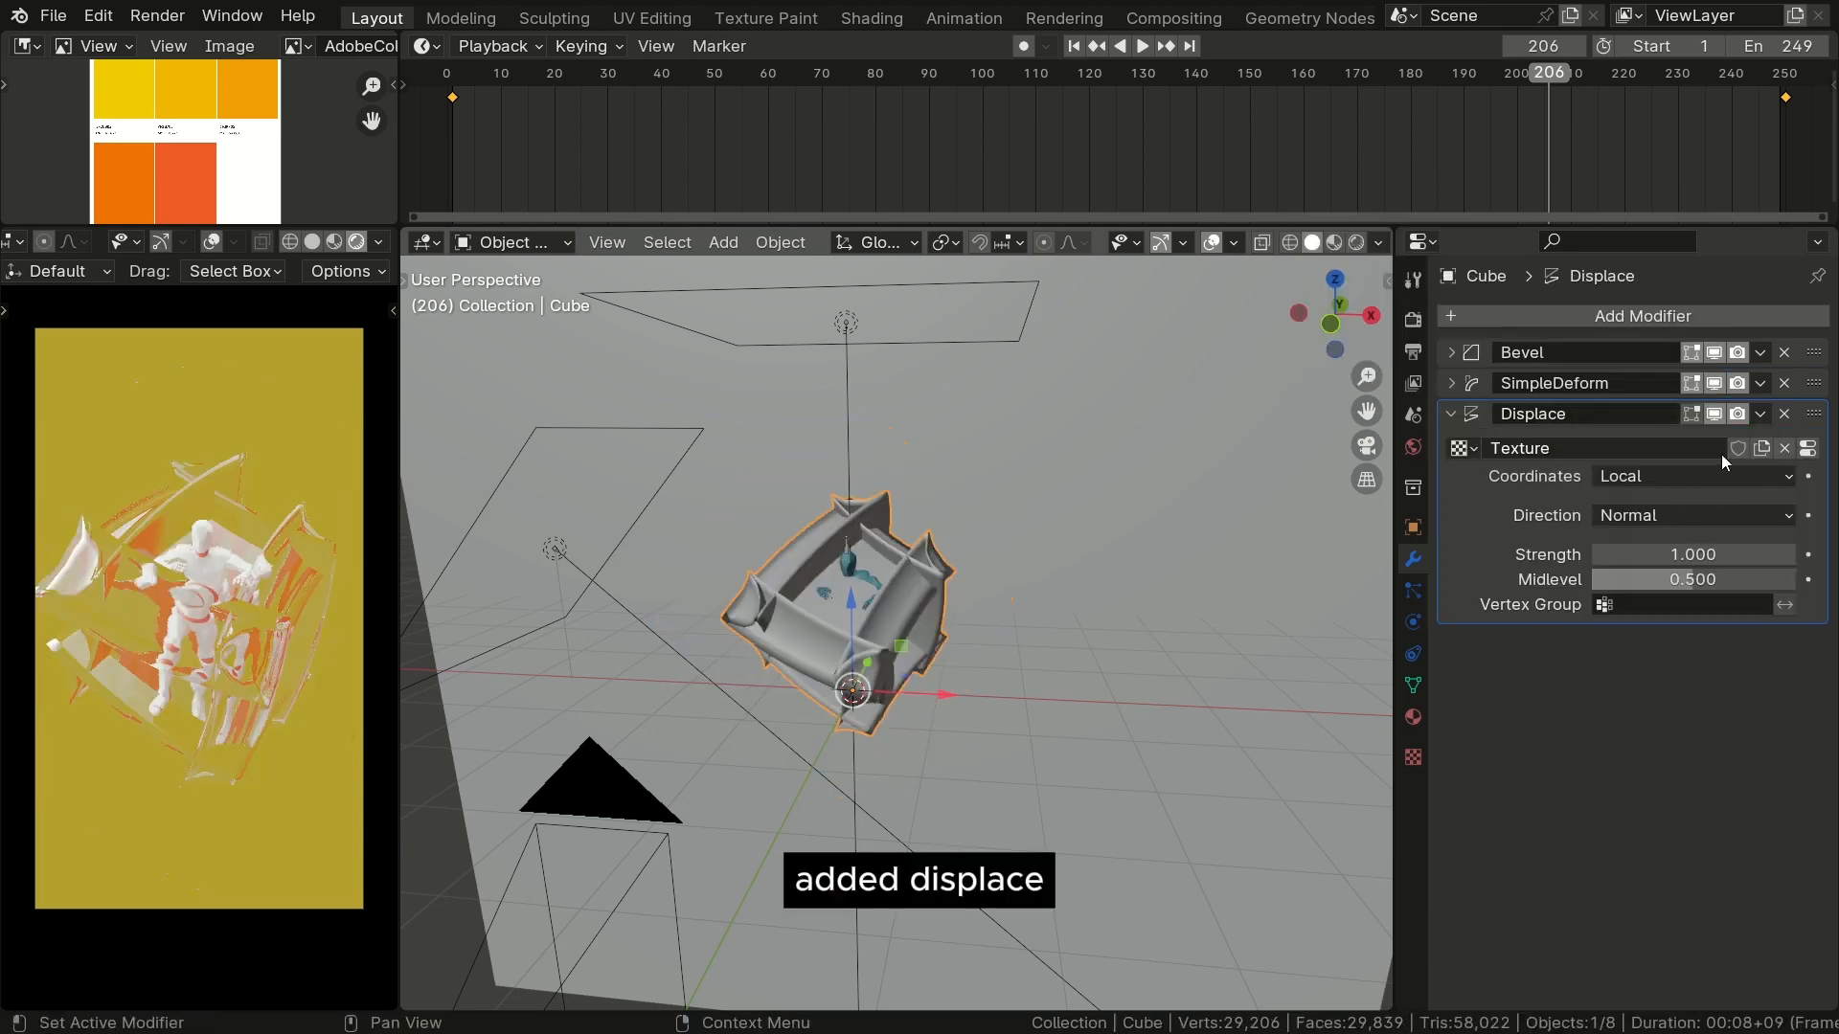
pyautogui.click(1808, 448)
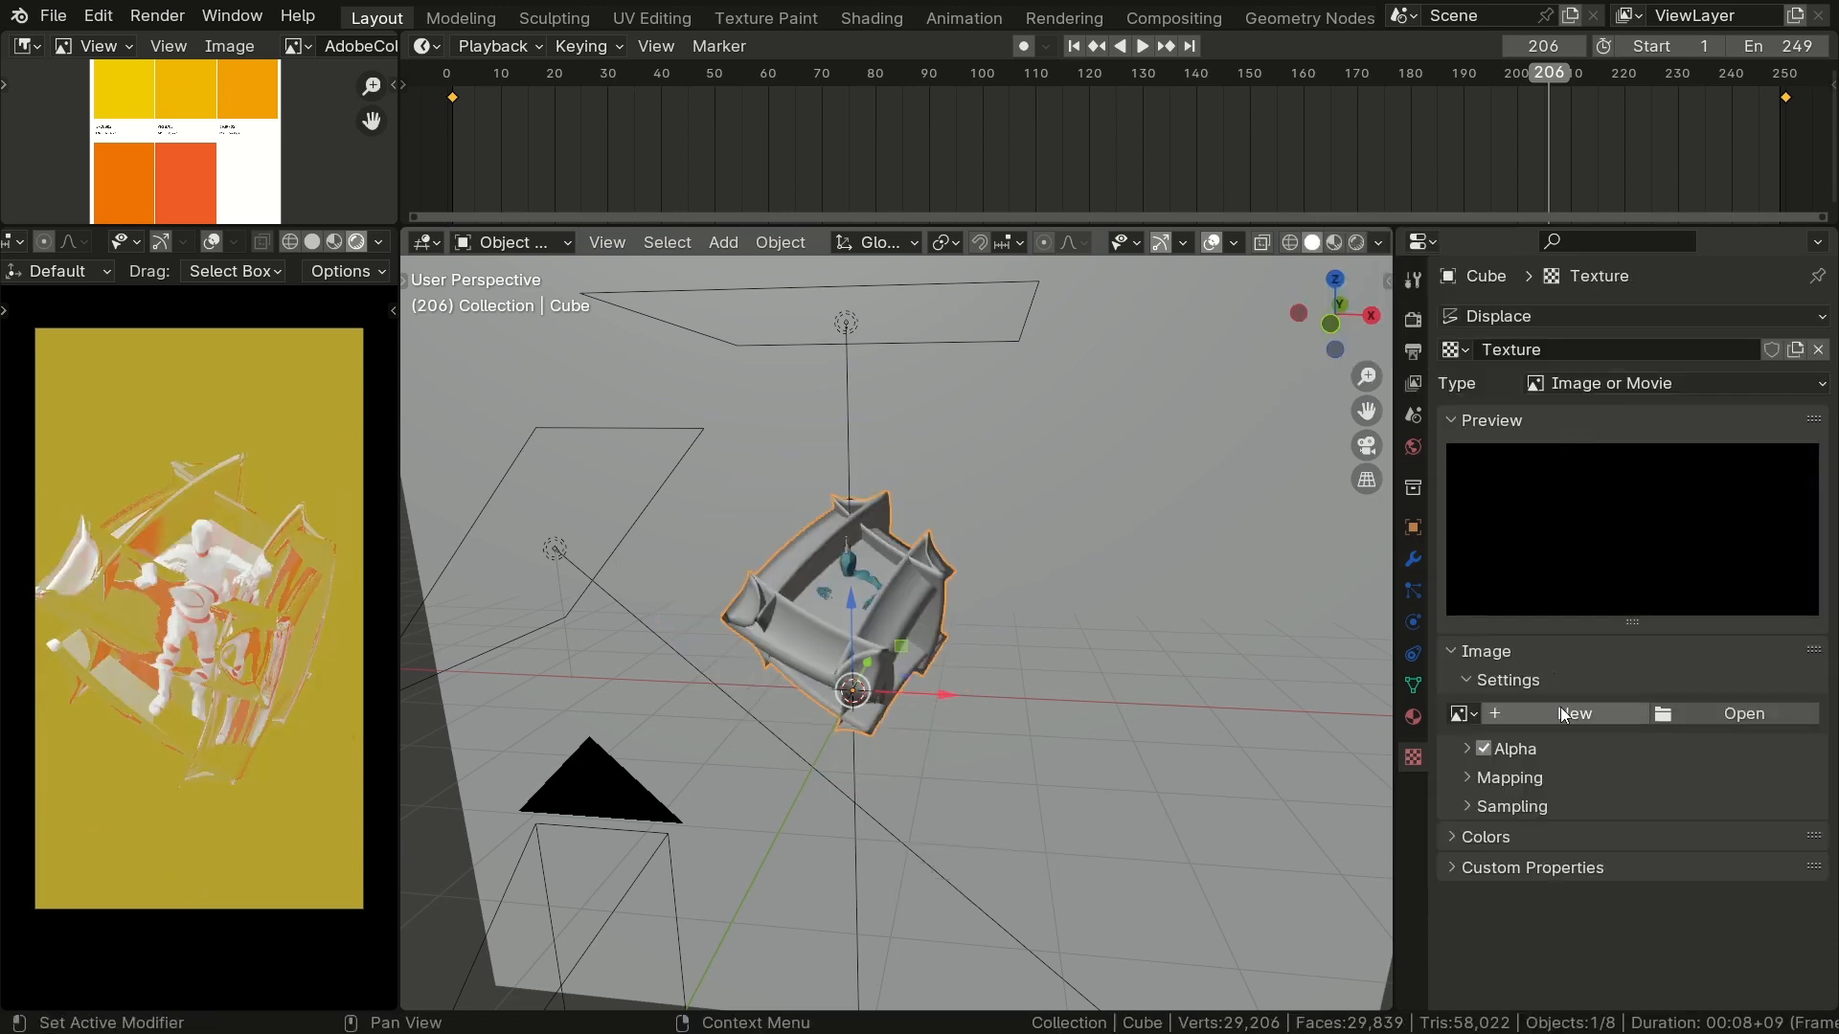
pyautogui.click(1639, 382)
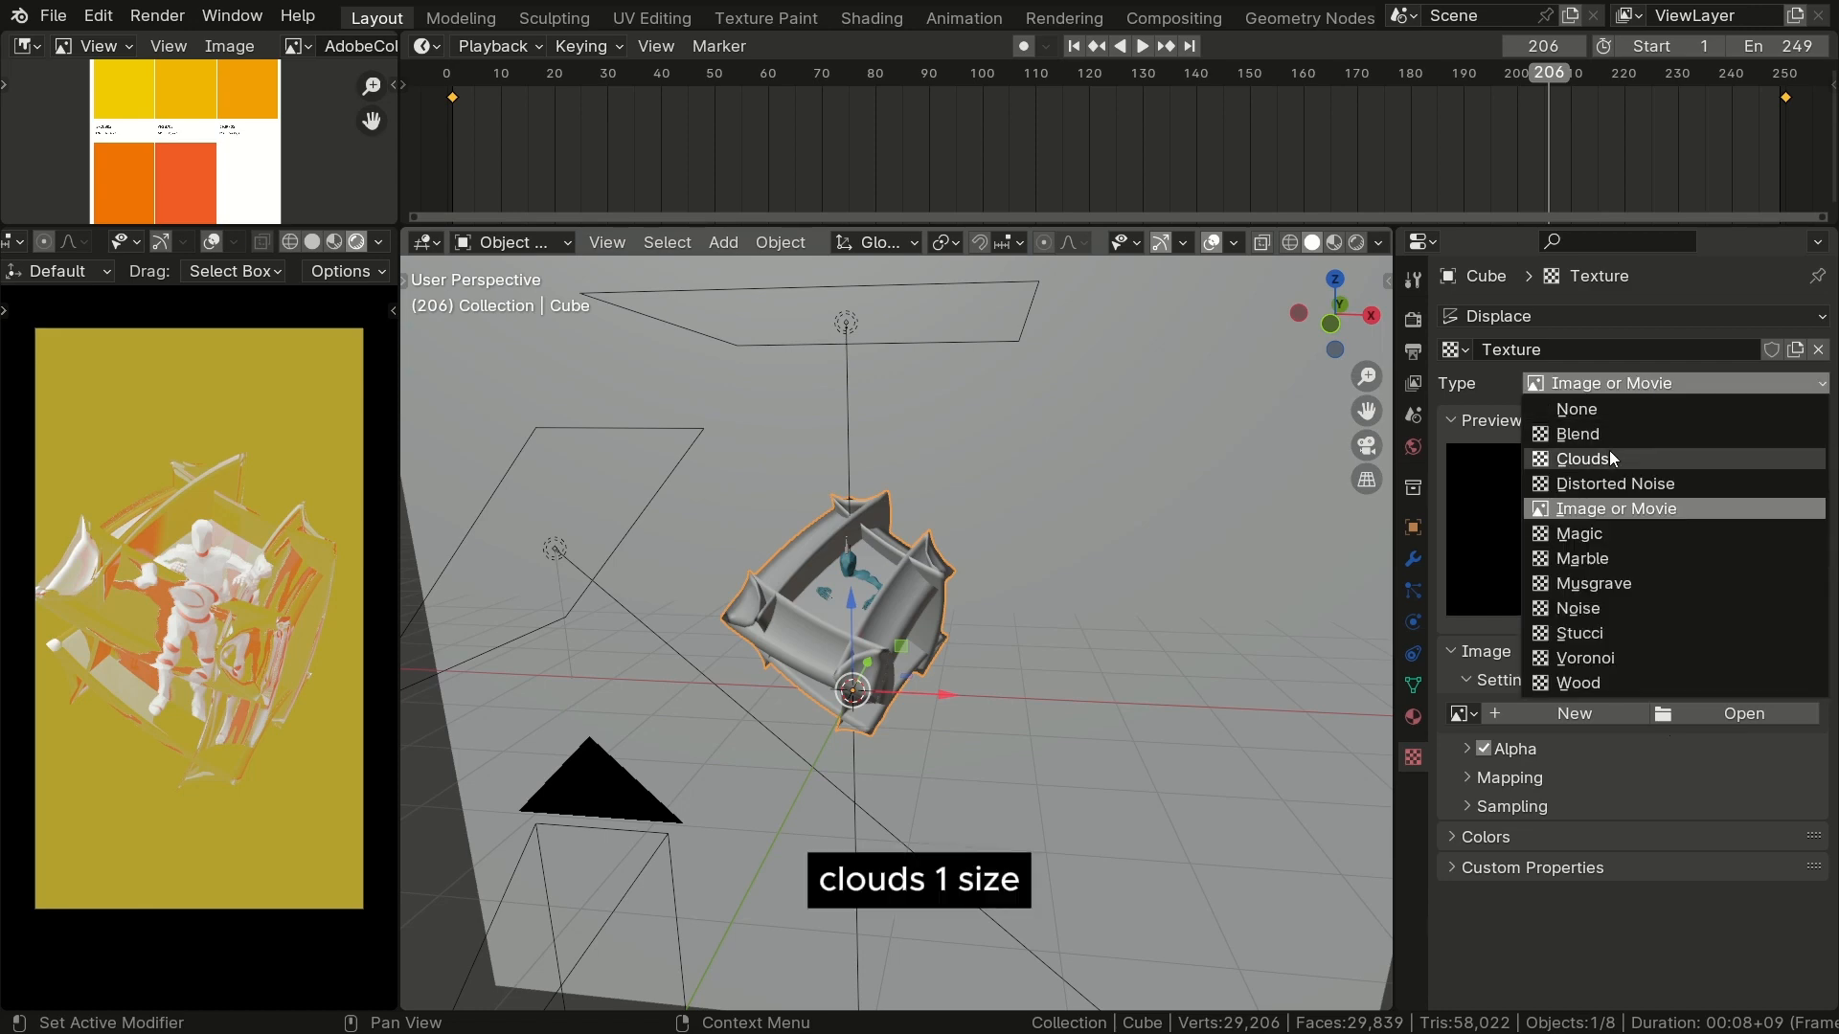
pyautogui.click(1607, 451)
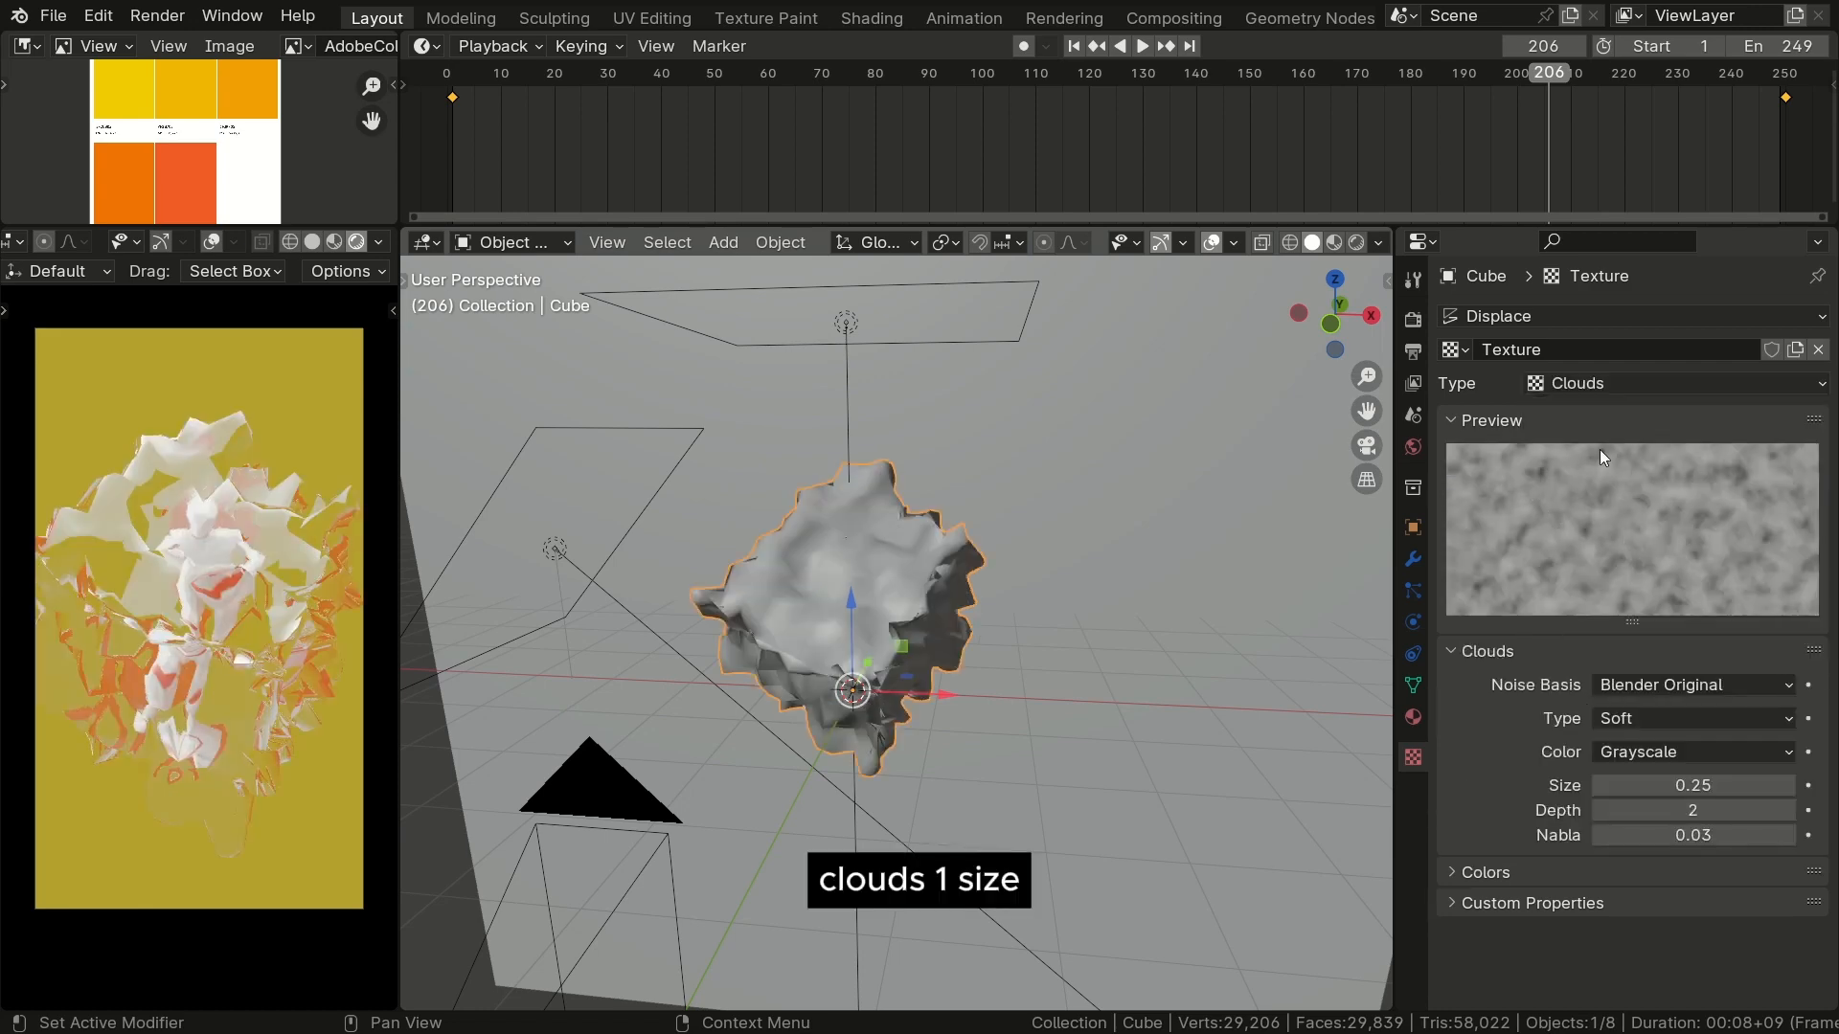
# Step: Set the Clouds texture size to 1.00 and play the animation to check the displacement
pyautogui.moveTo(1686, 785); pyautogui.dragTo(1702, 785)
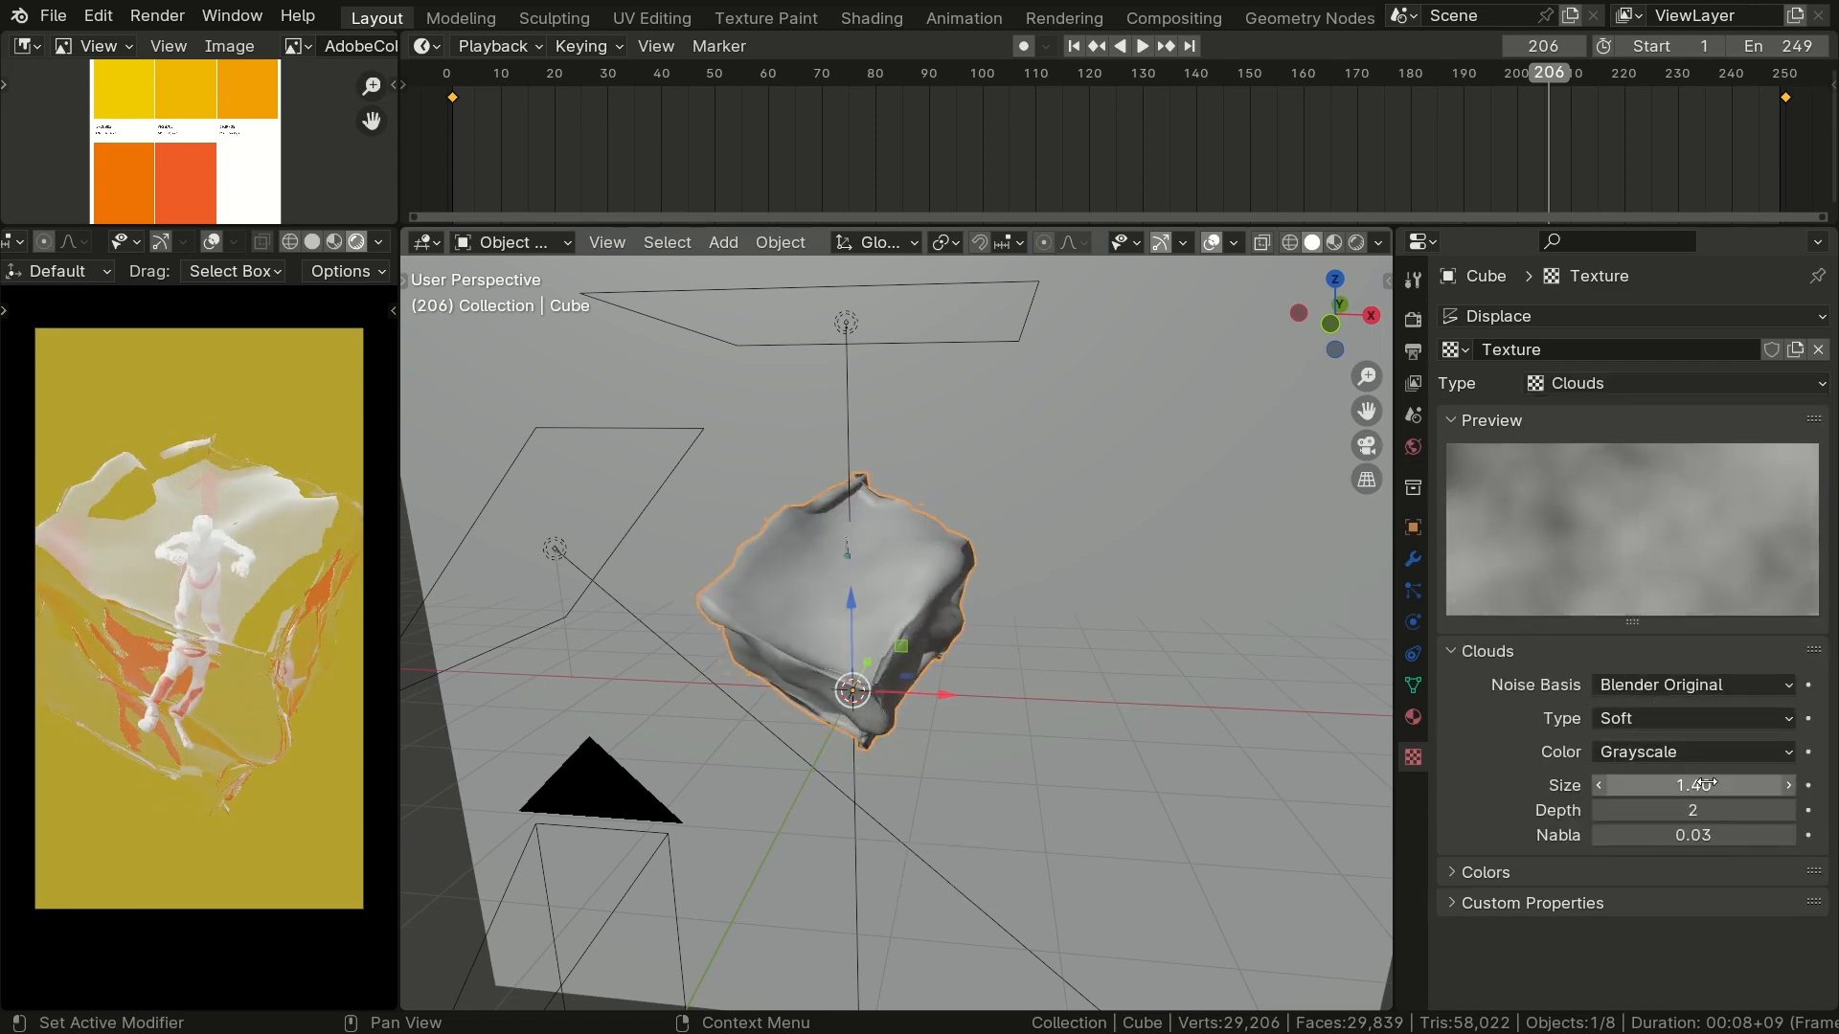
pyautogui.click(1707, 783)
pyautogui.write('1')
pyautogui.press('Return')
pyautogui.press('space')
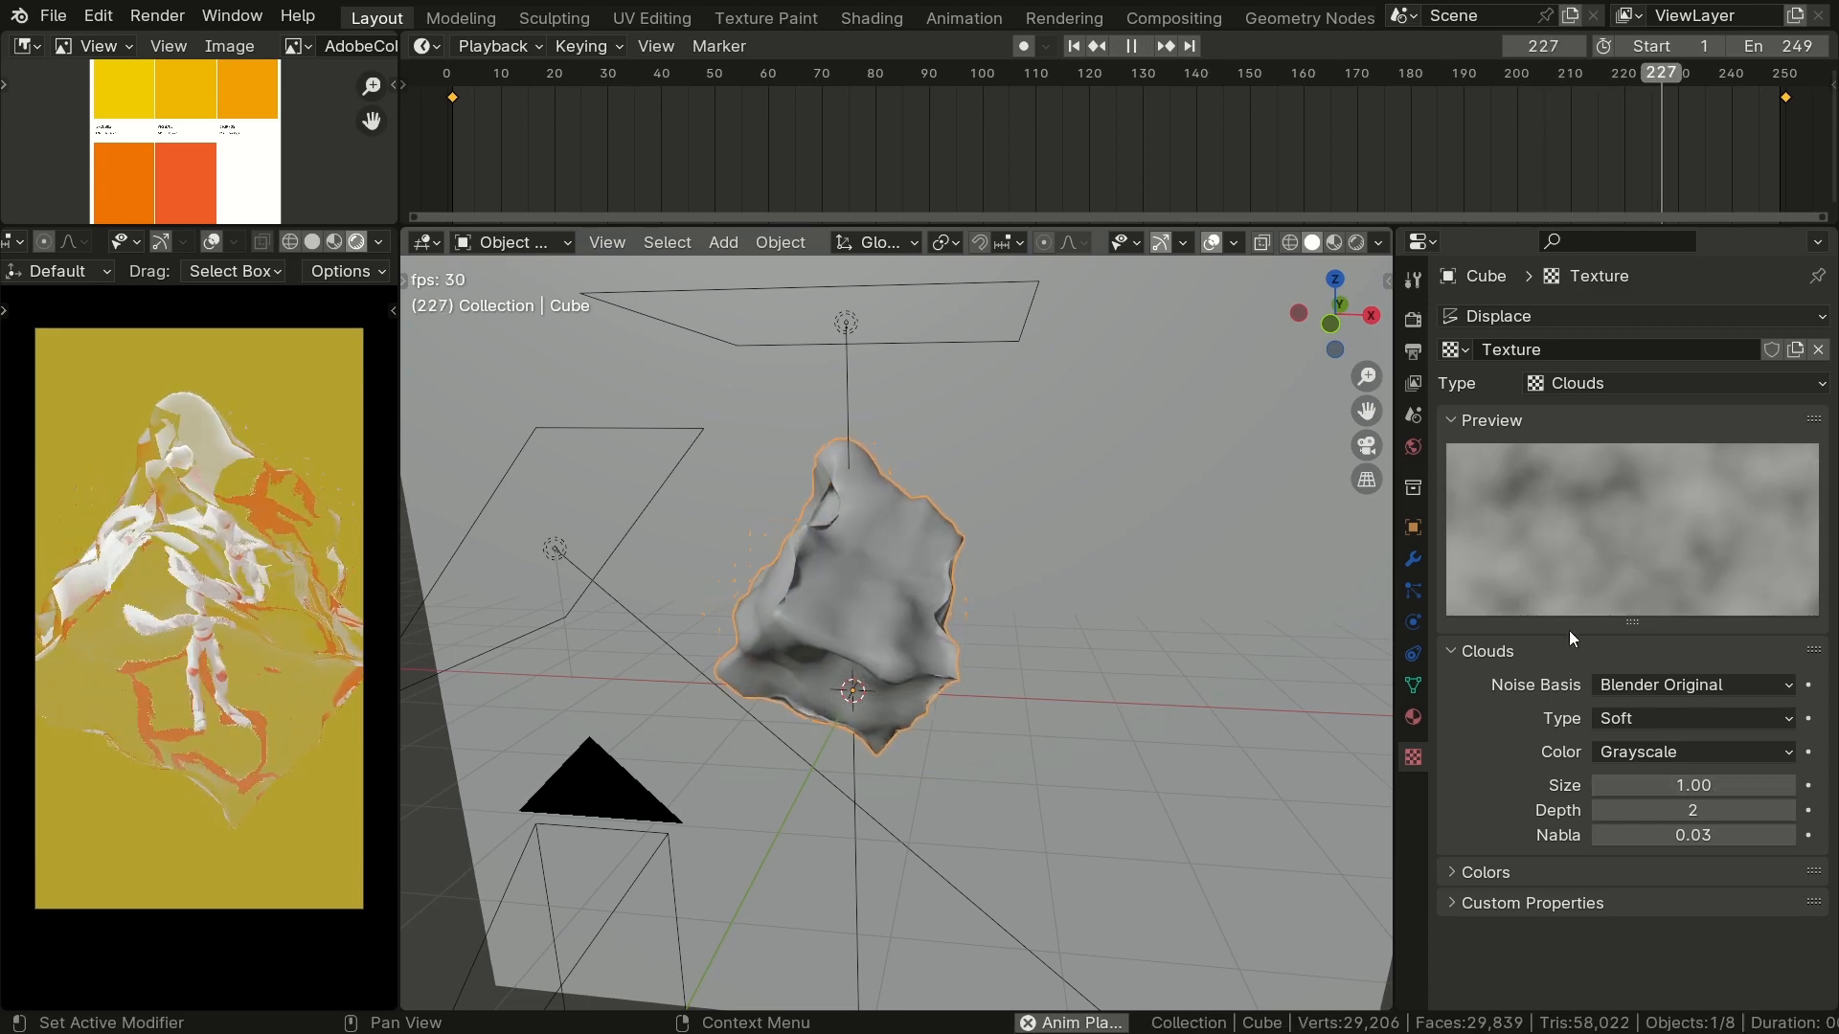
pyautogui.press('space')
# Step: Set the Displace modifier's texture coordinates to Global and play the animation to check the moving displacement
pyautogui.click(1412, 558)
pyautogui.click(1671, 517)
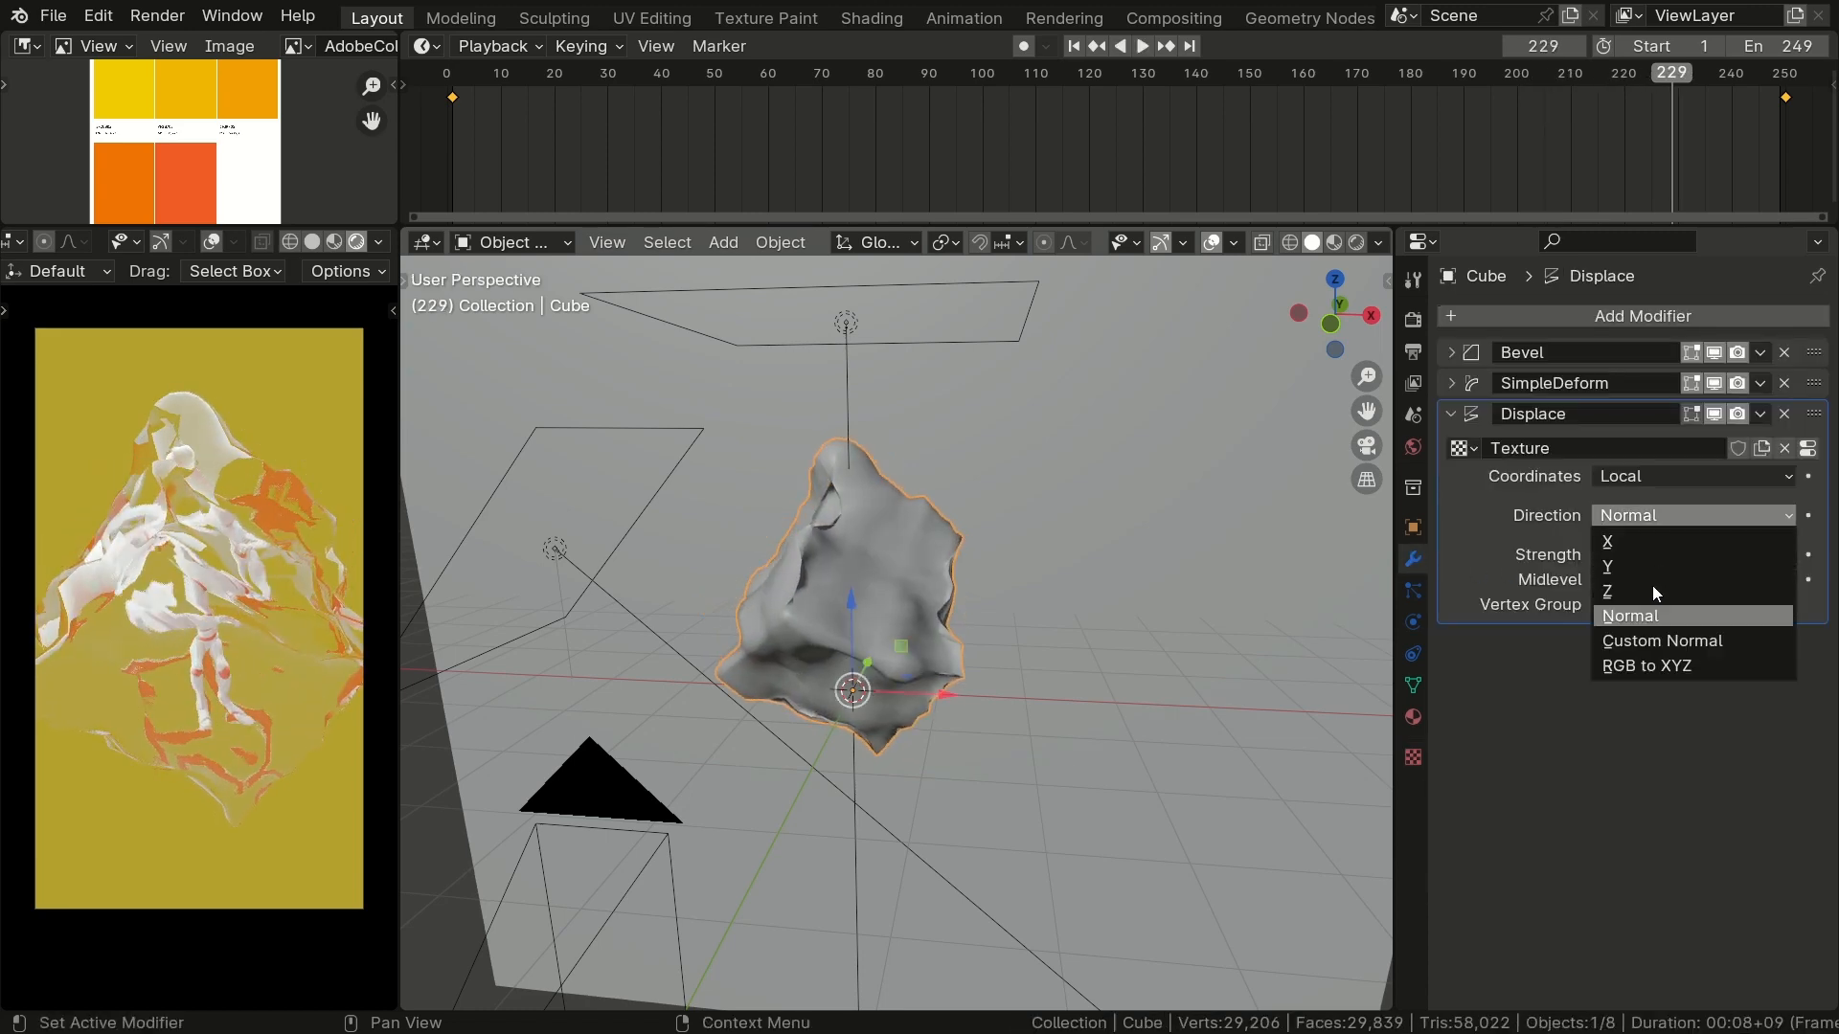
pyautogui.click(1640, 481)
pyautogui.click(1647, 528)
pyautogui.press('space')
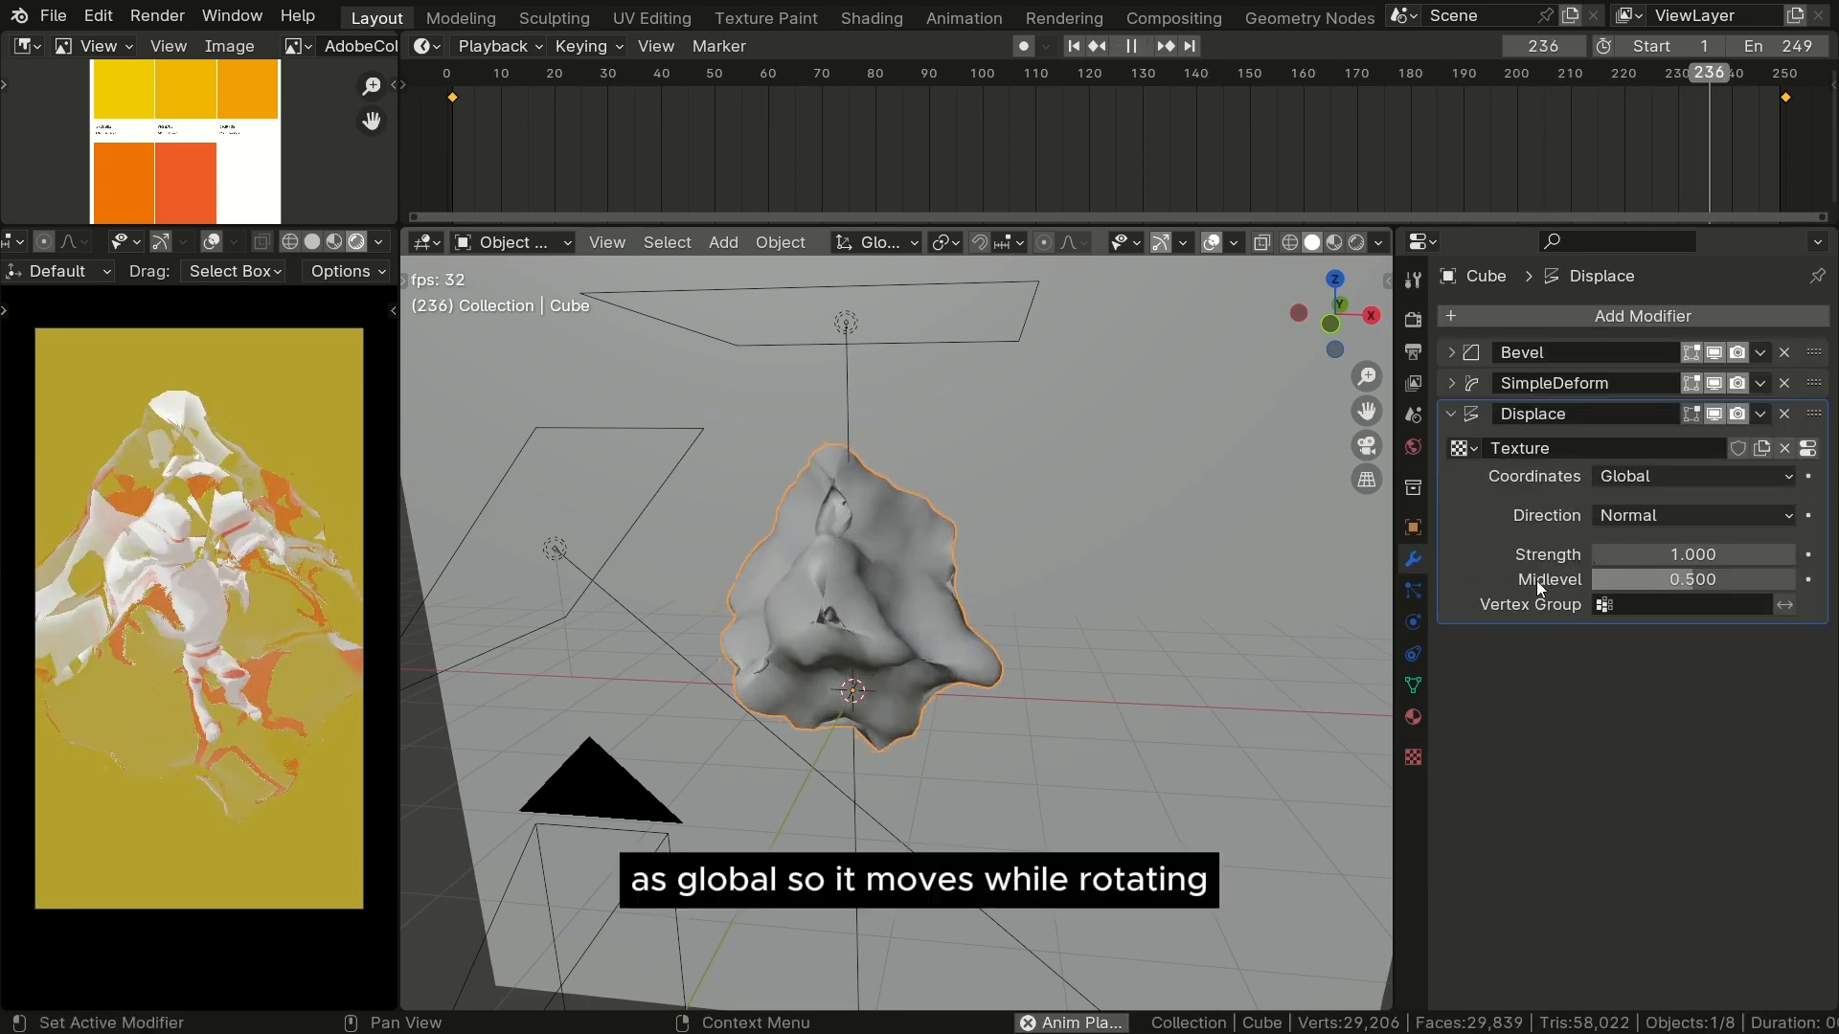
pyautogui.press('space')
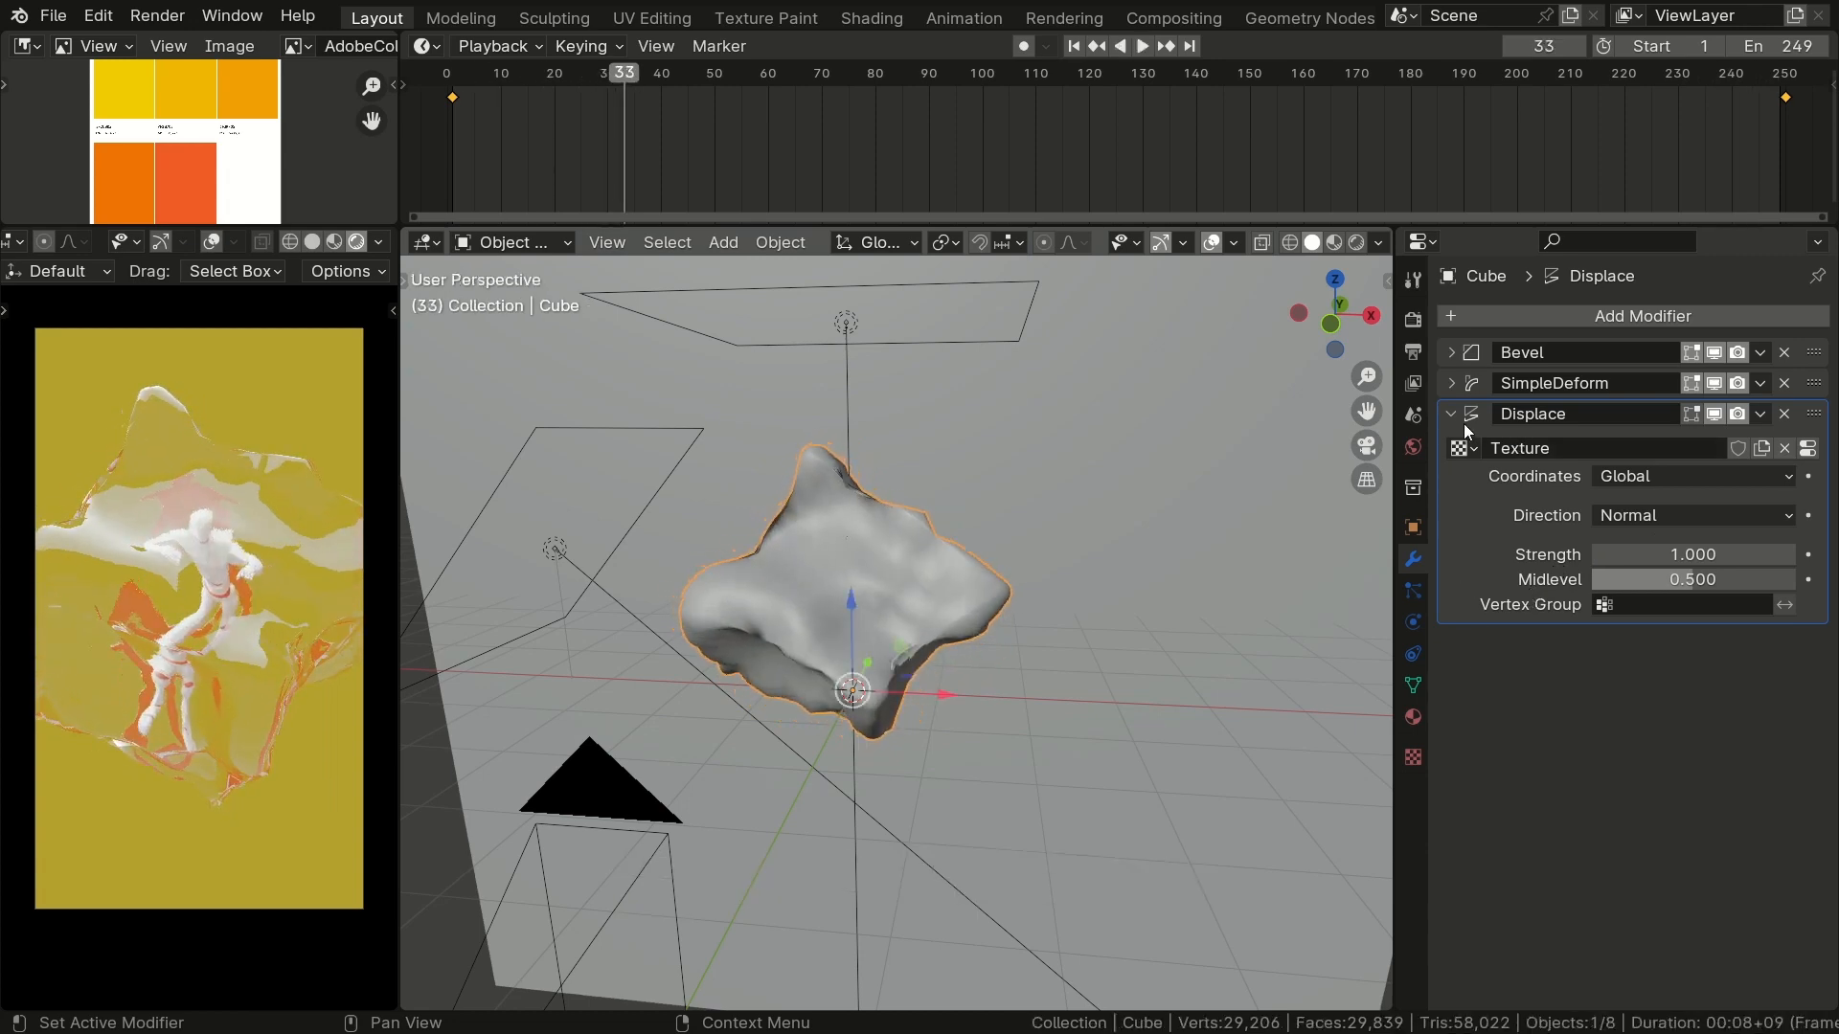
pyautogui.click(1451, 414)
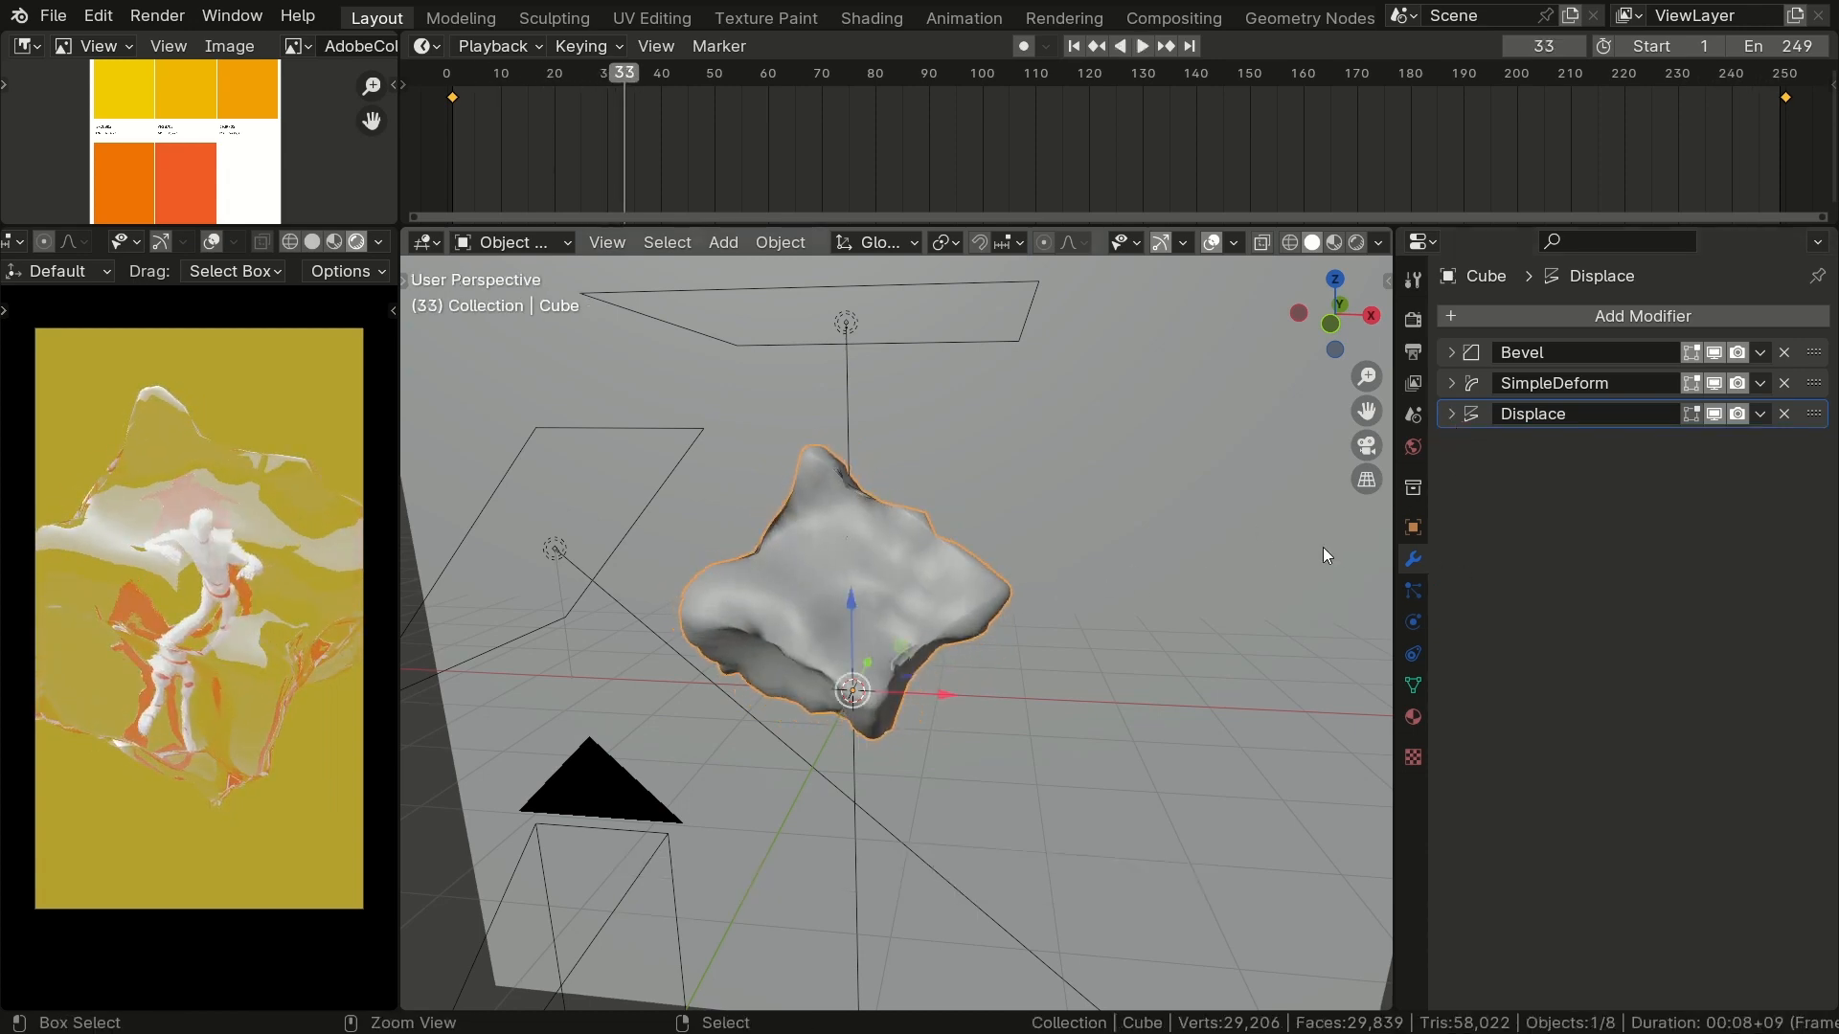
# Step: Add a Subdivision Surface modifier to the cube and place it above the Displace modifier in the stack
pyautogui.click(1520, 320)
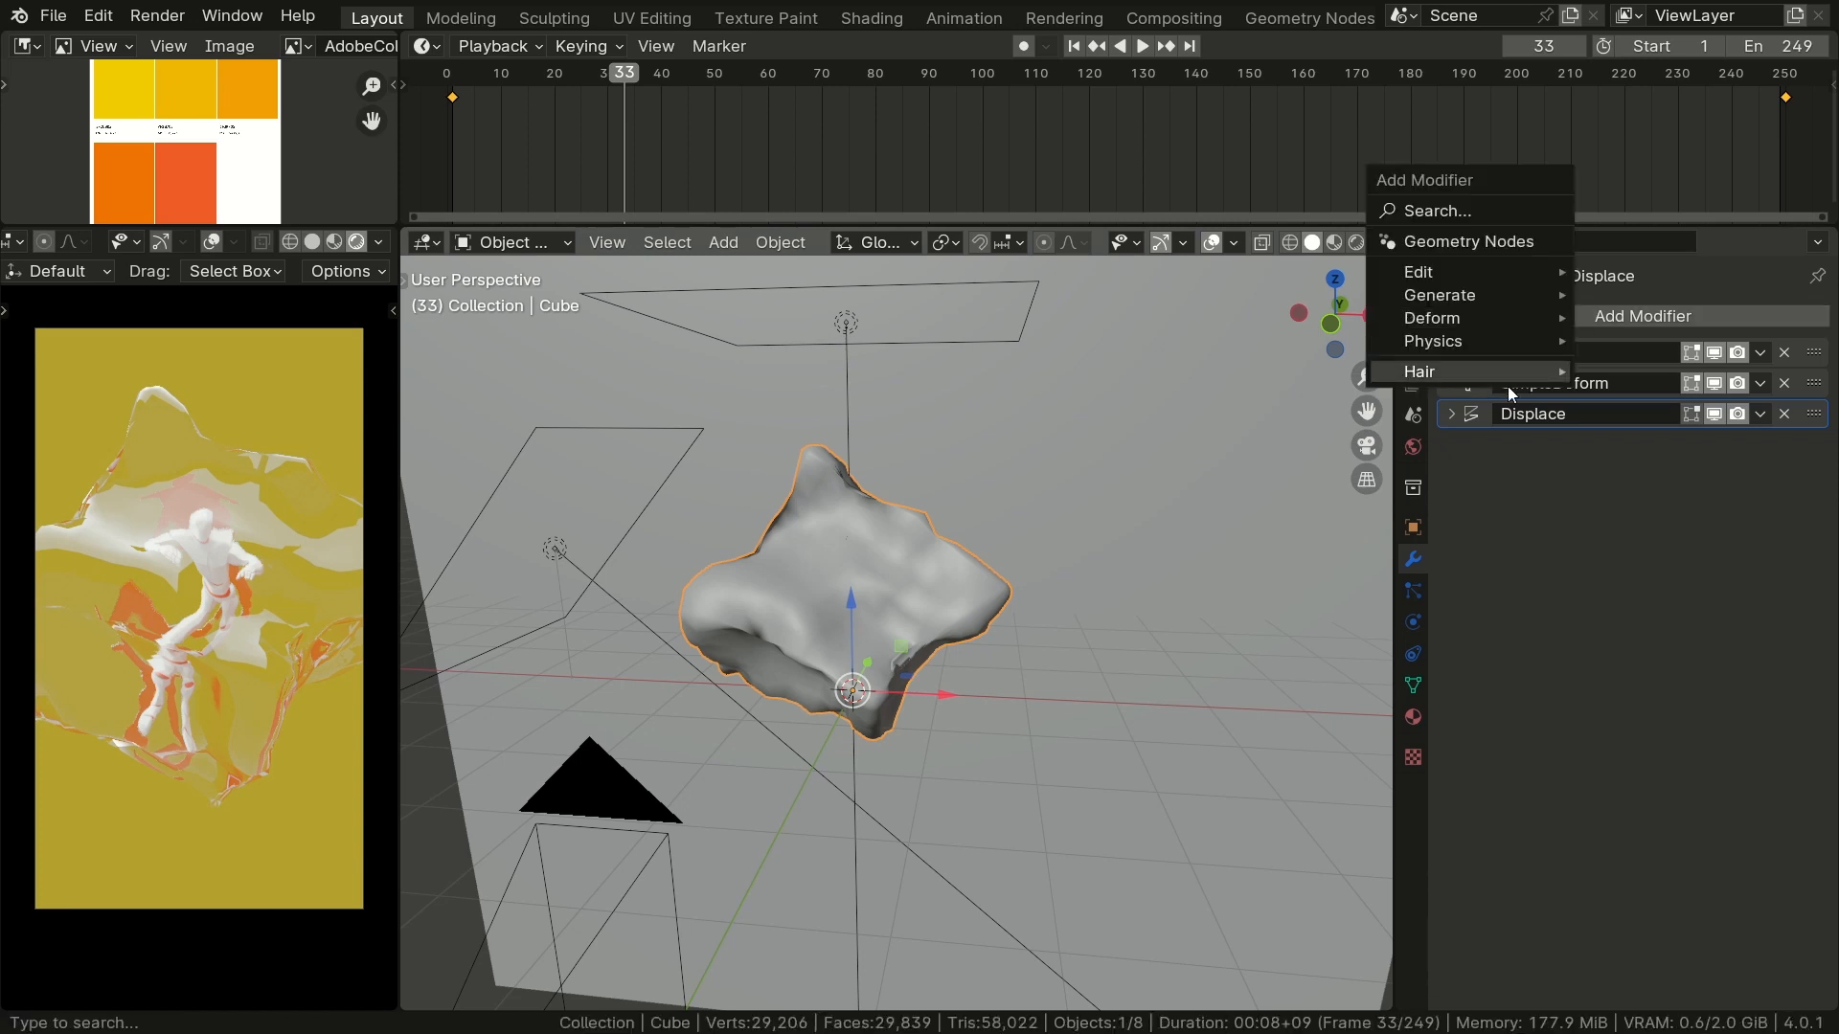
pyautogui.moveTo(1463, 295)
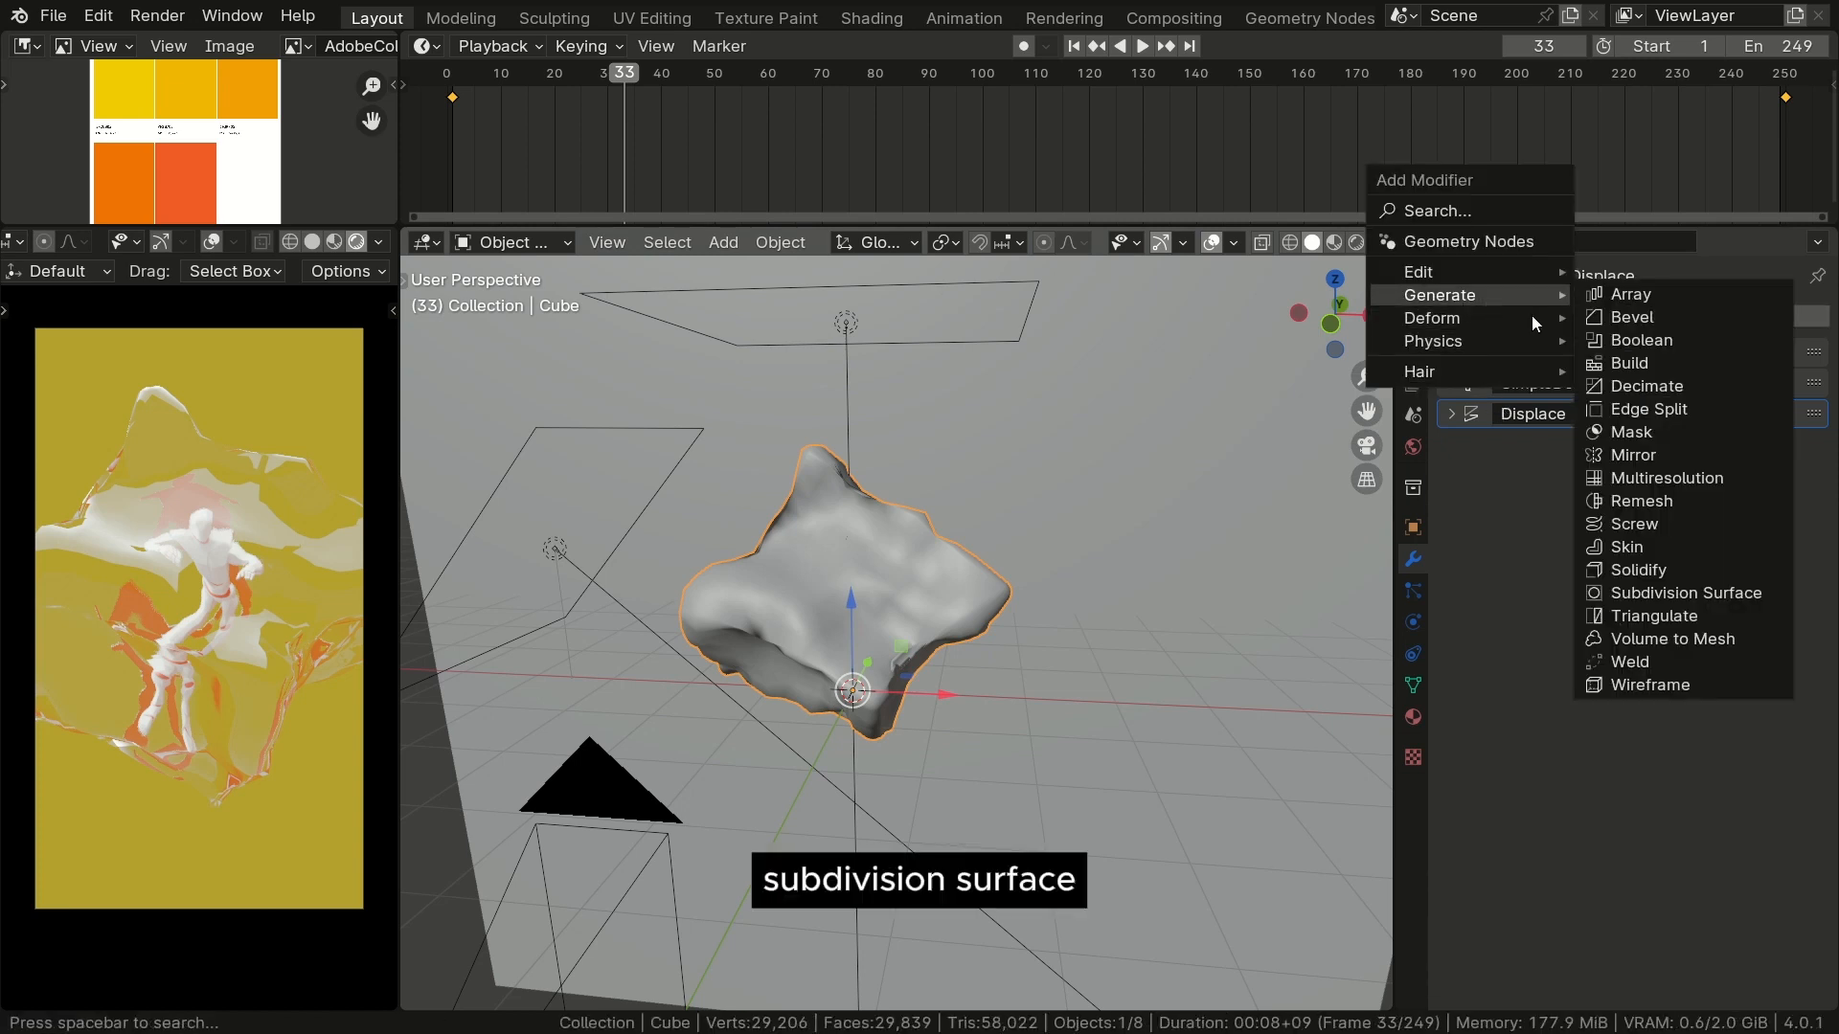
pyautogui.click(1703, 595)
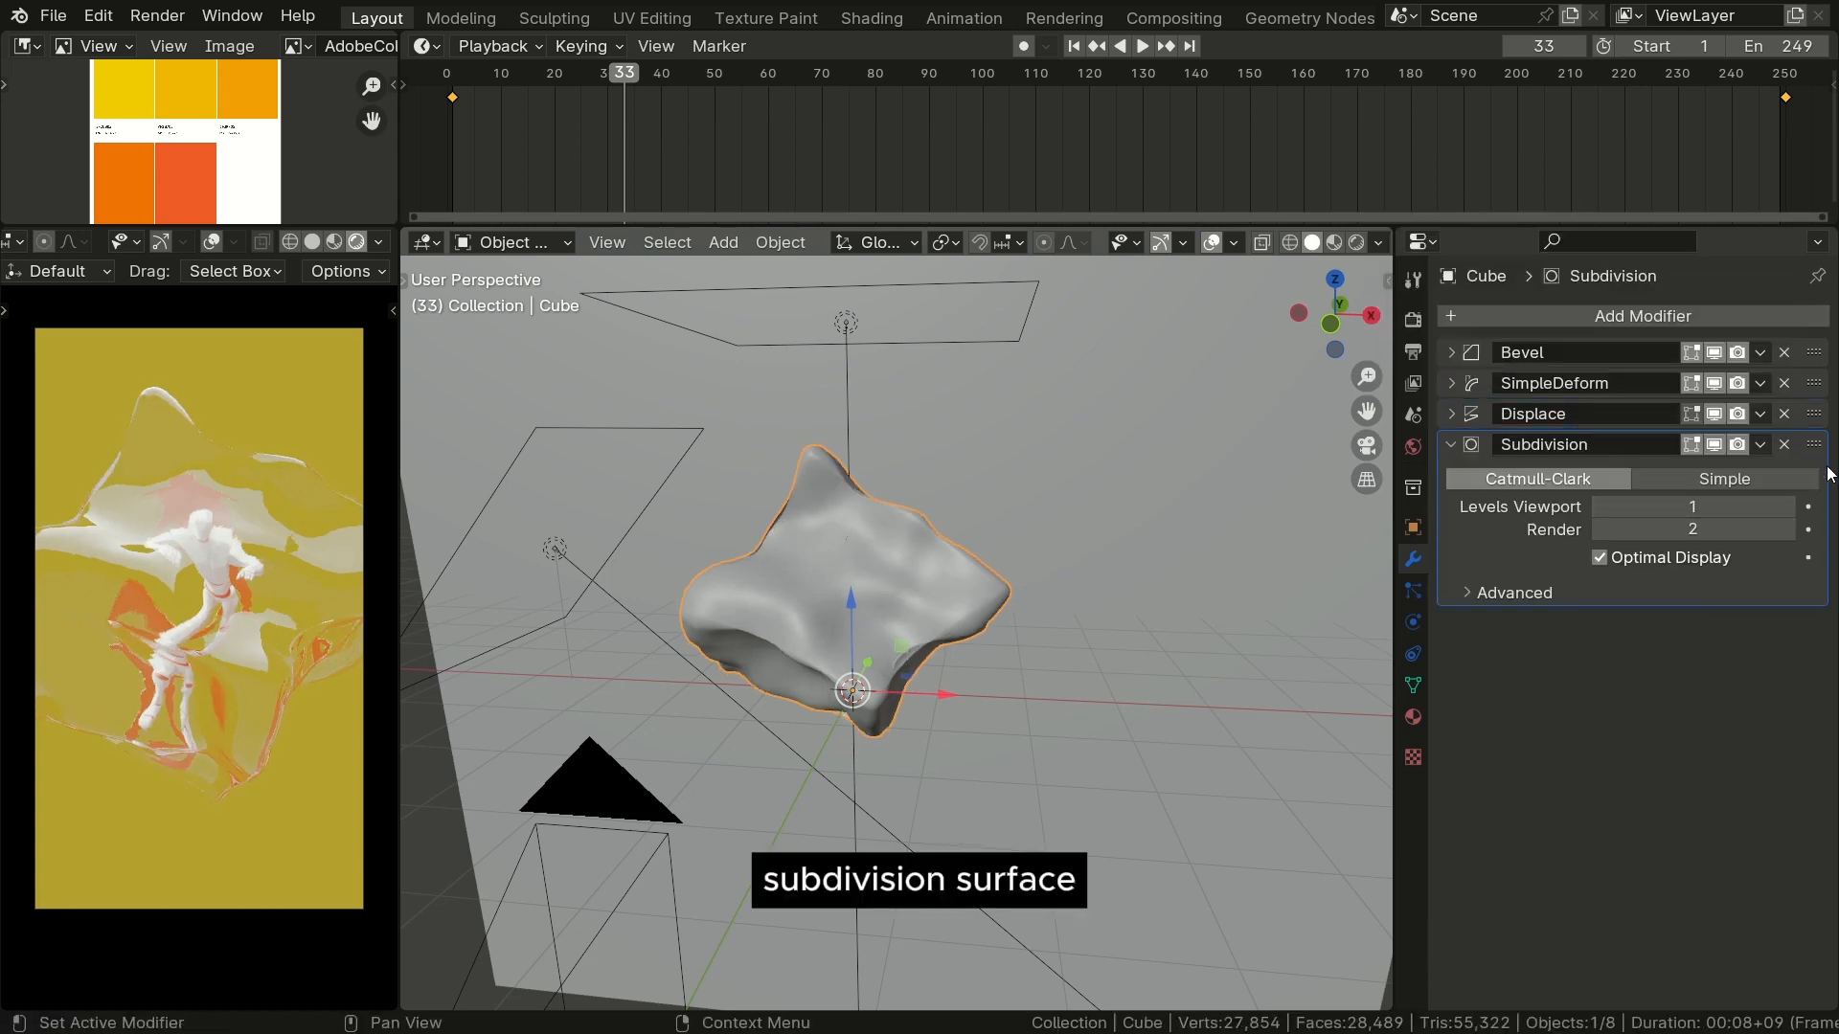
pyautogui.moveTo(1814, 414); pyautogui.dragTo(1814, 599)
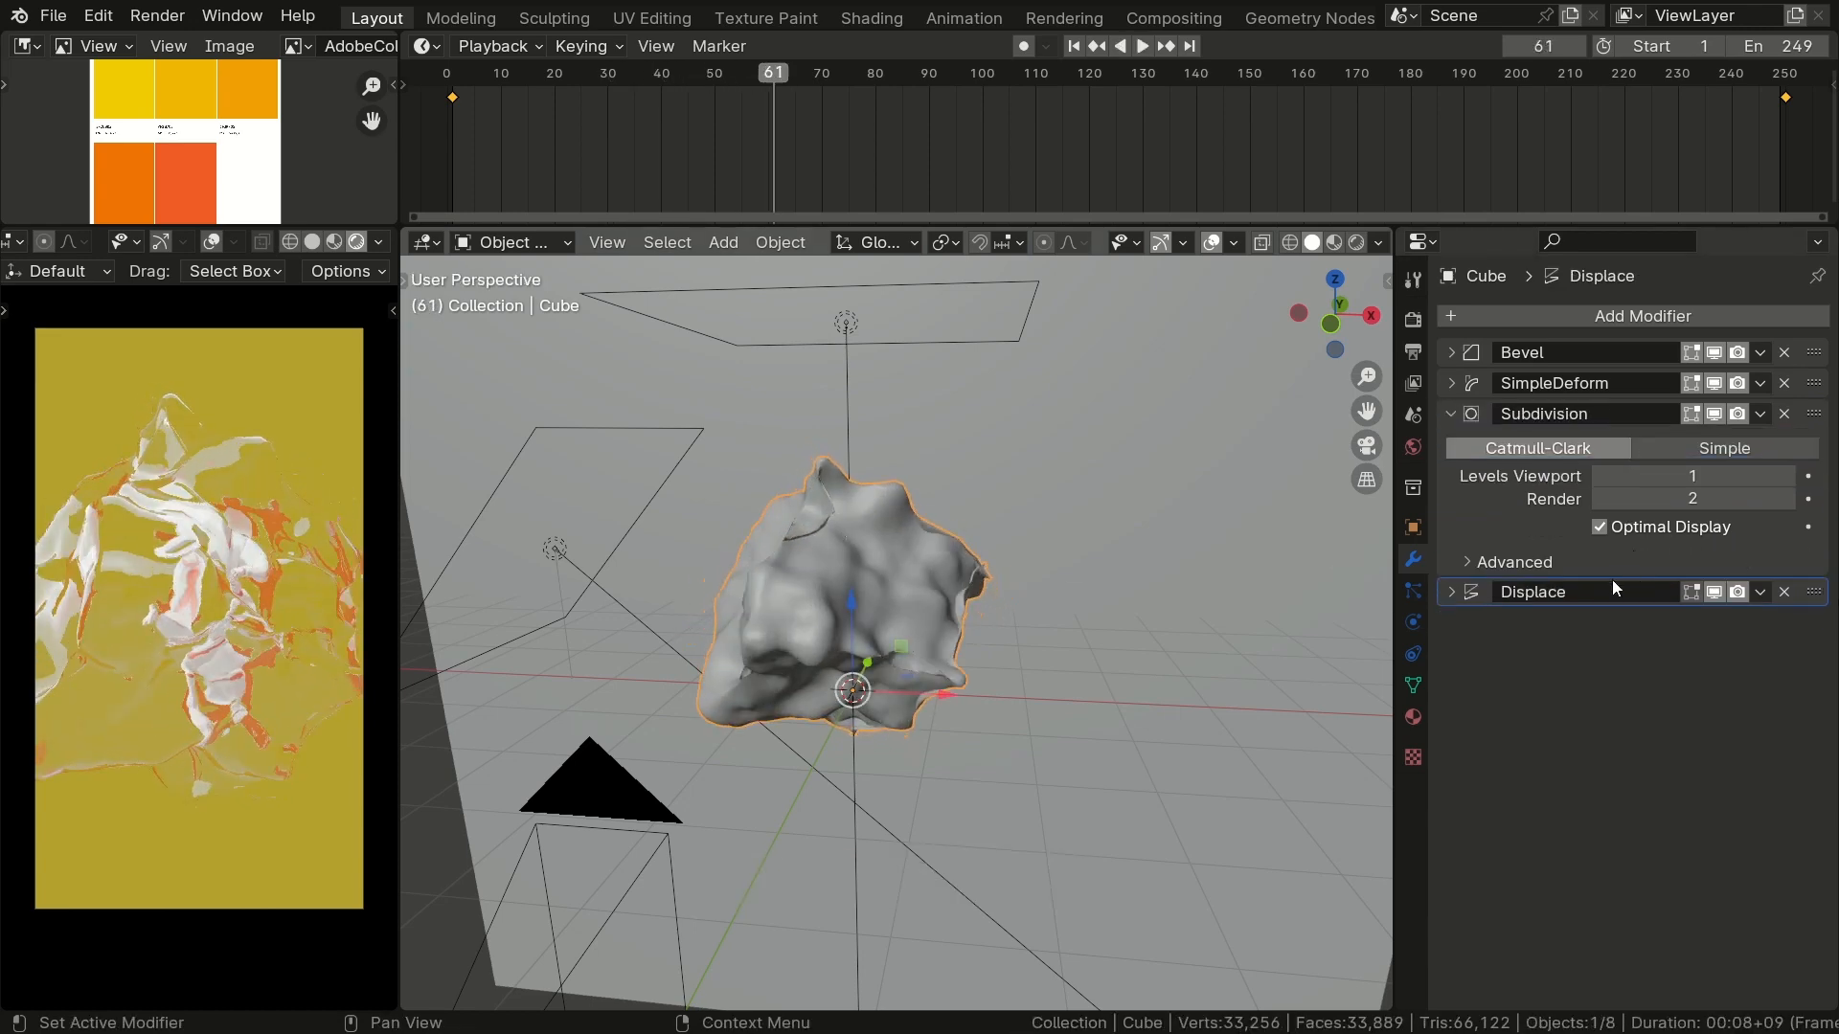
# Step: Set the Displace modifier's strength to 0.25 and play the animation to check the softened cube
pyautogui.click(1452, 594)
pyautogui.doubleClick(1646, 731)
pyautogui.write('0.25')
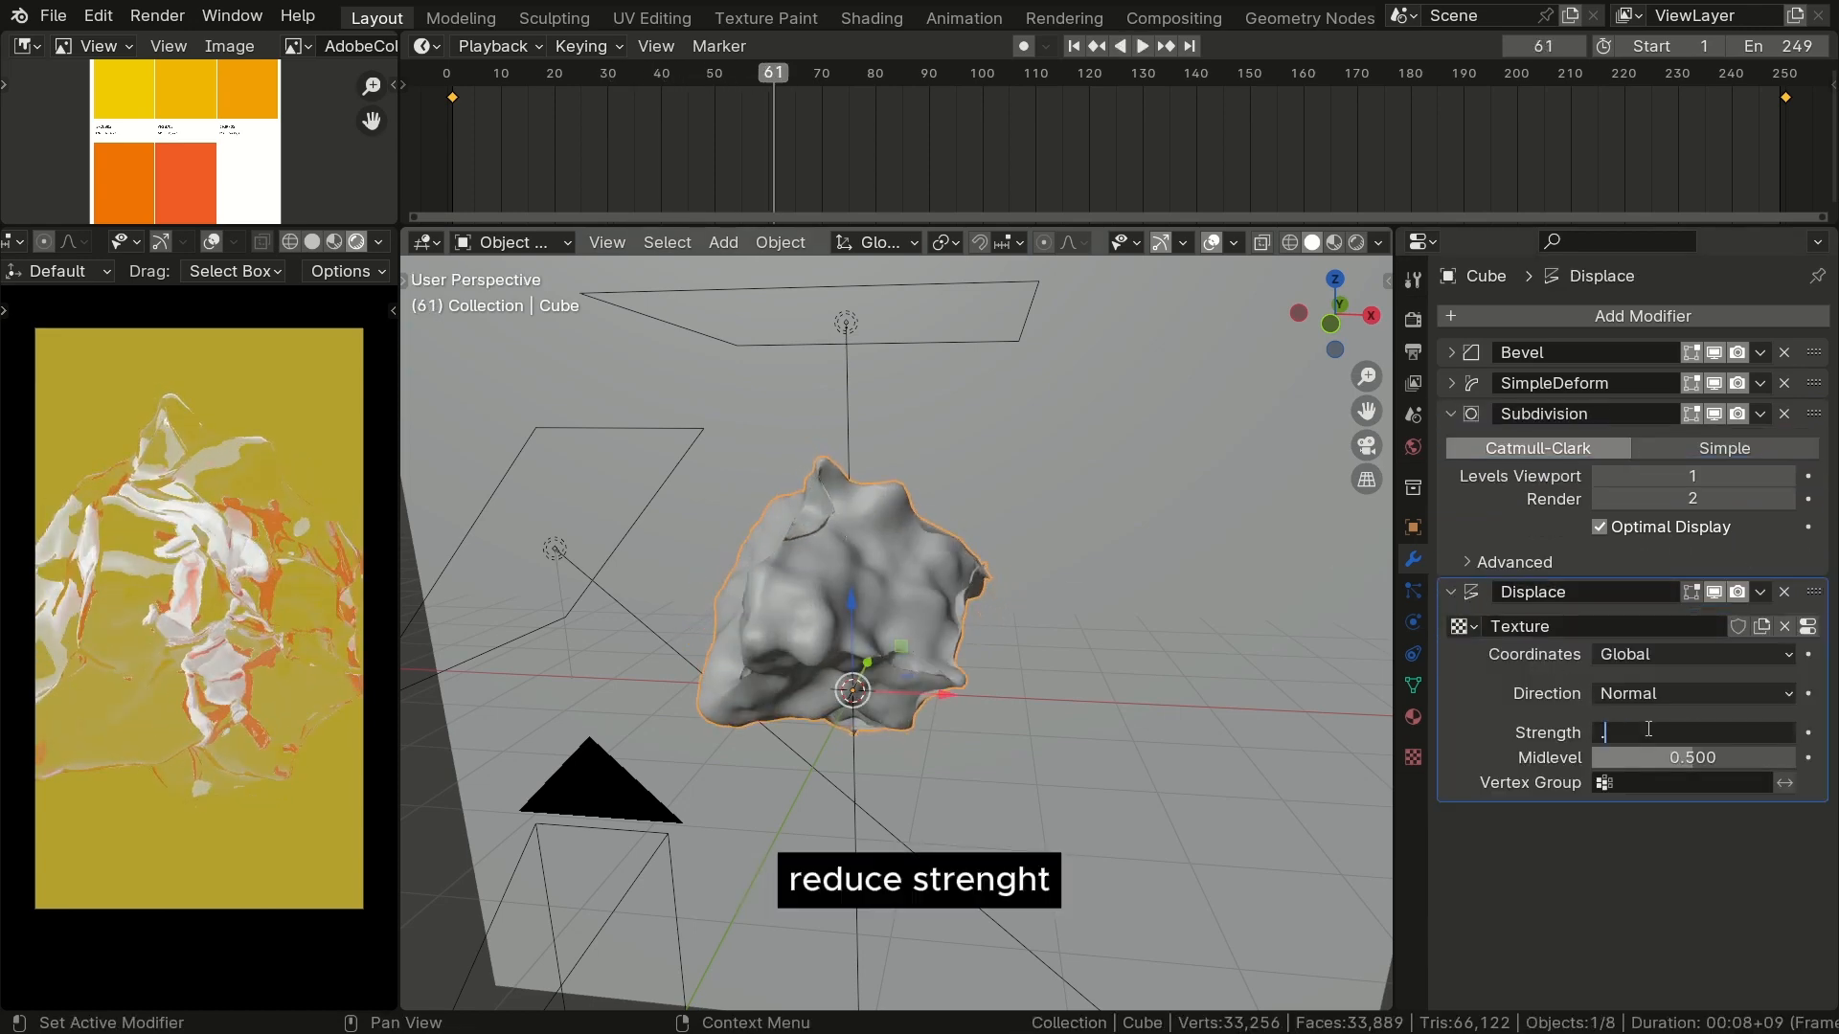
pyautogui.press('Return')
pyautogui.press('space')
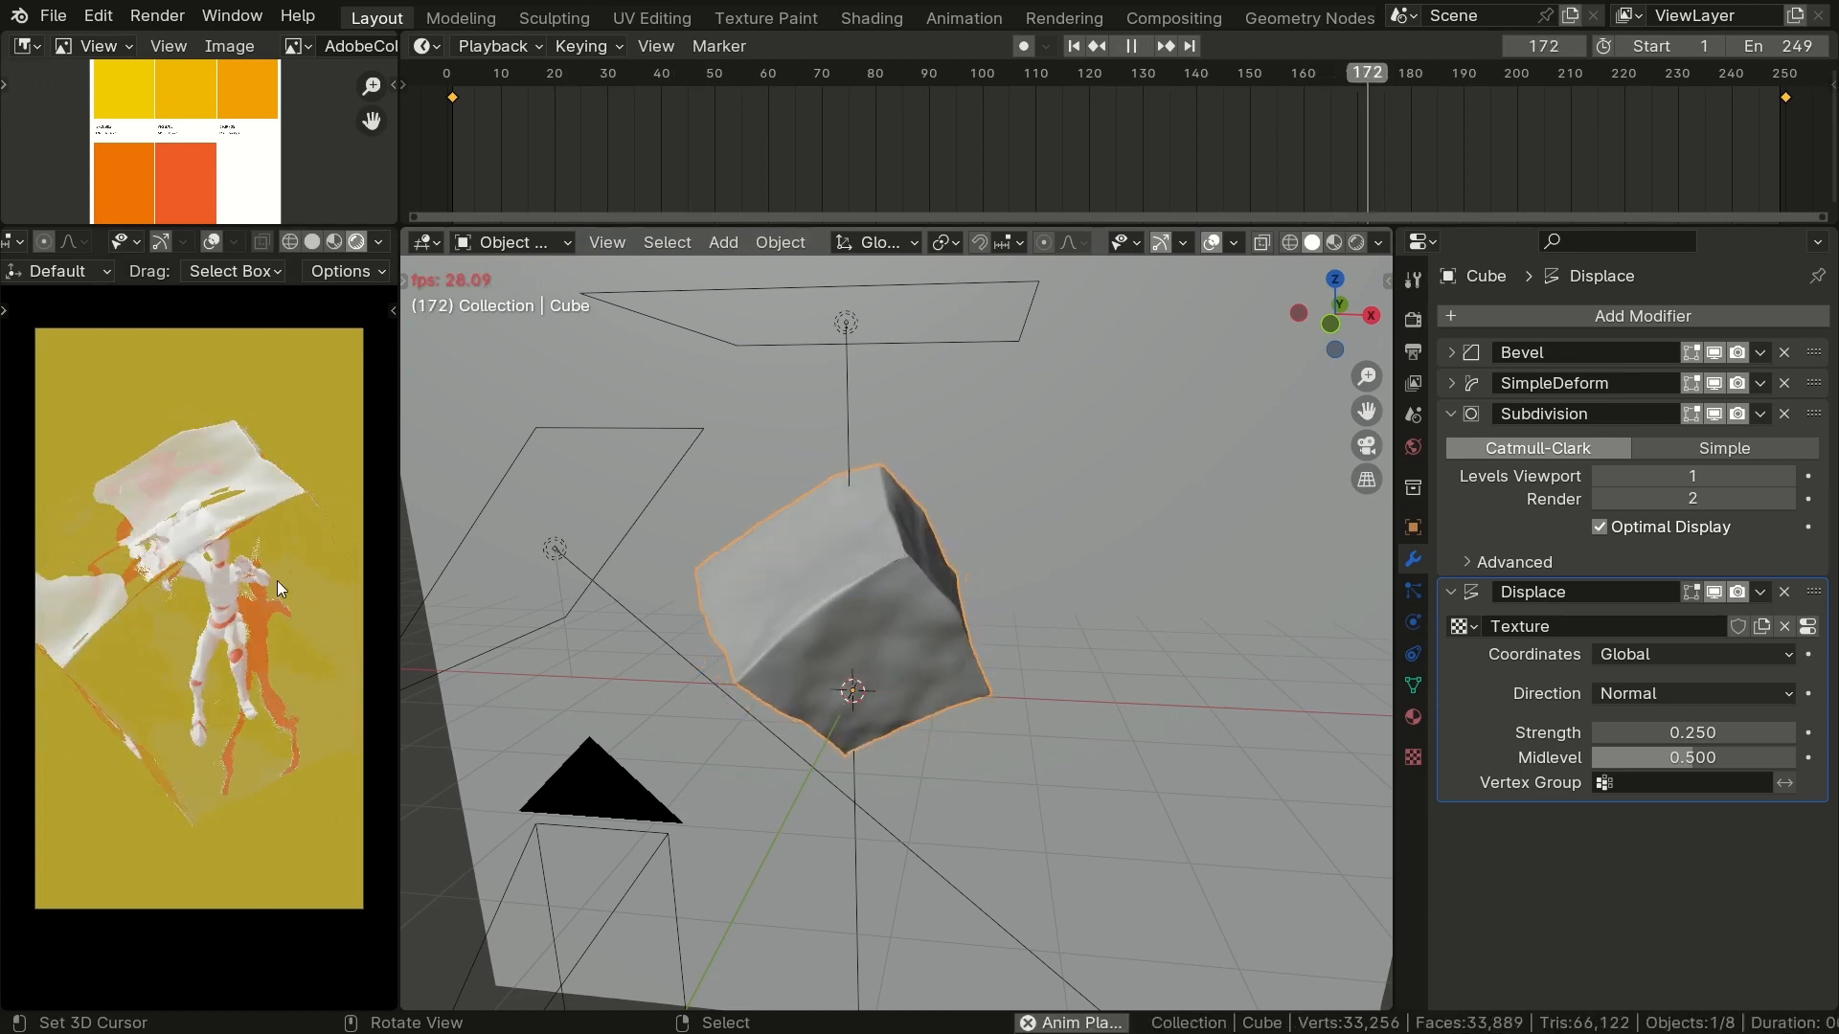
pyautogui.press('space')
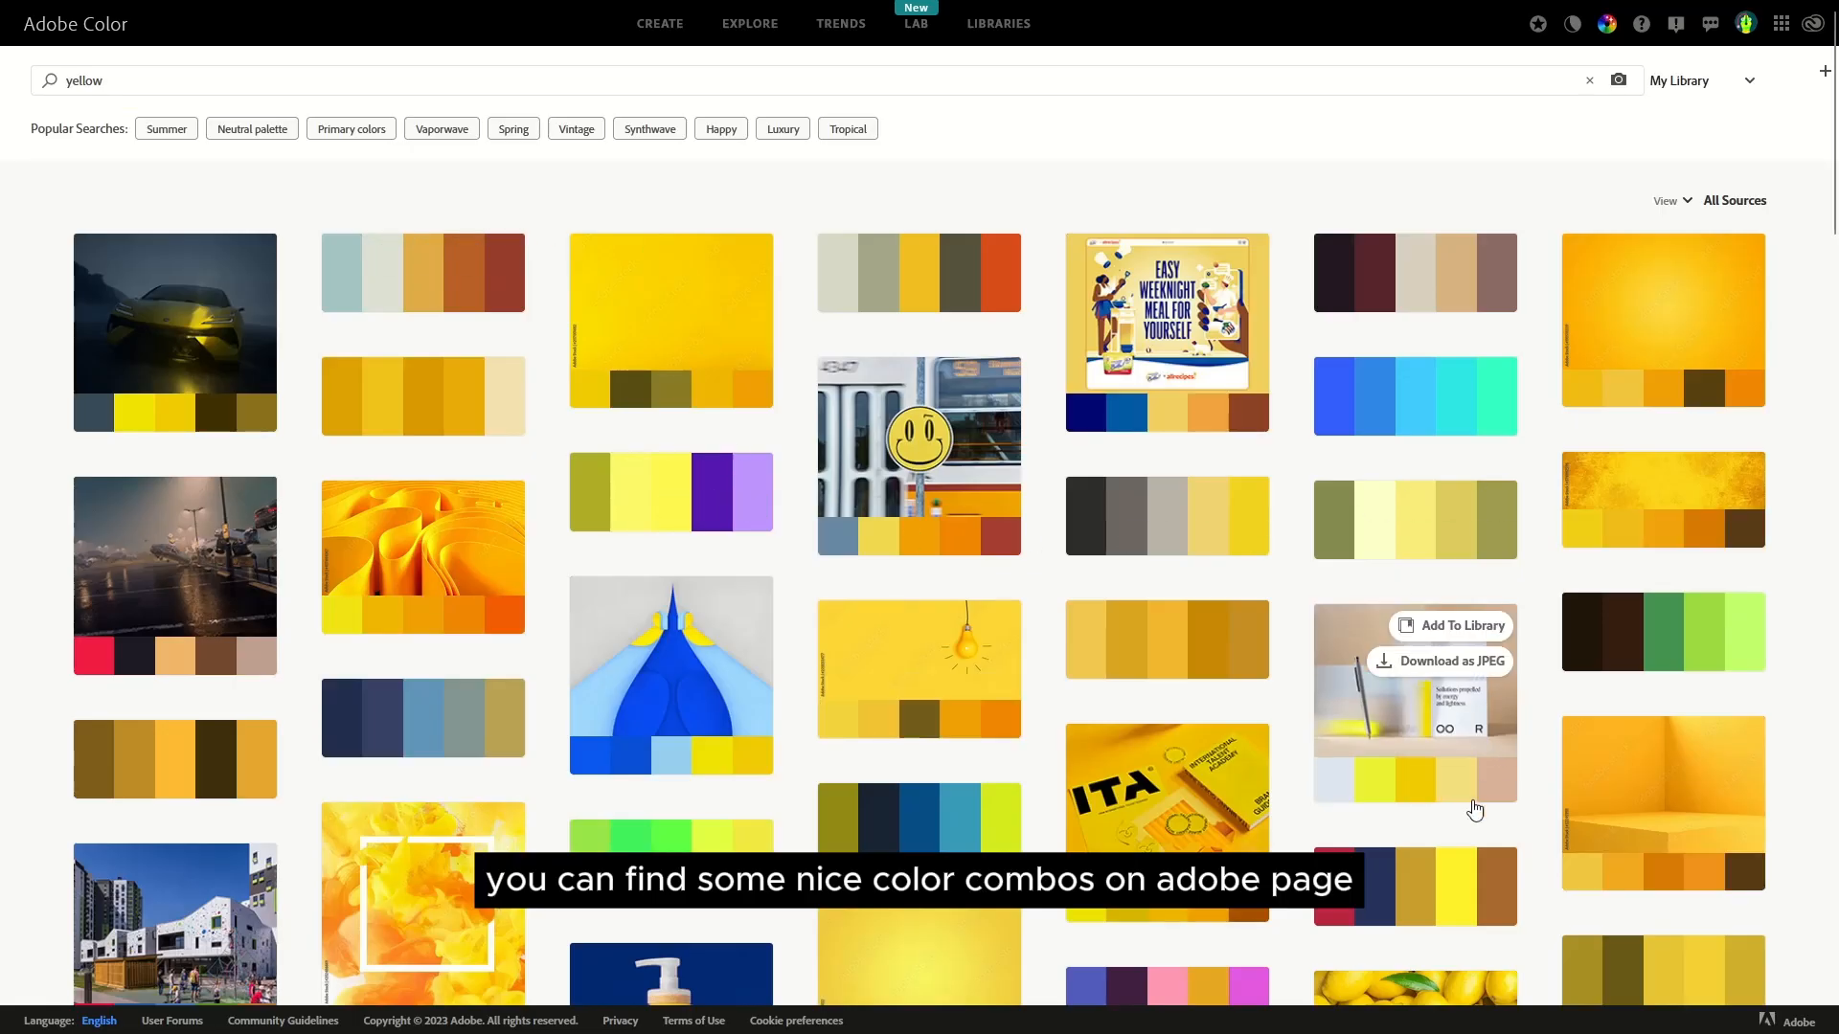
# Step: Switch to Adobe Color and browse the yellow palettes for colour combinations
pyautogui.scroll(-3, 800, 657)
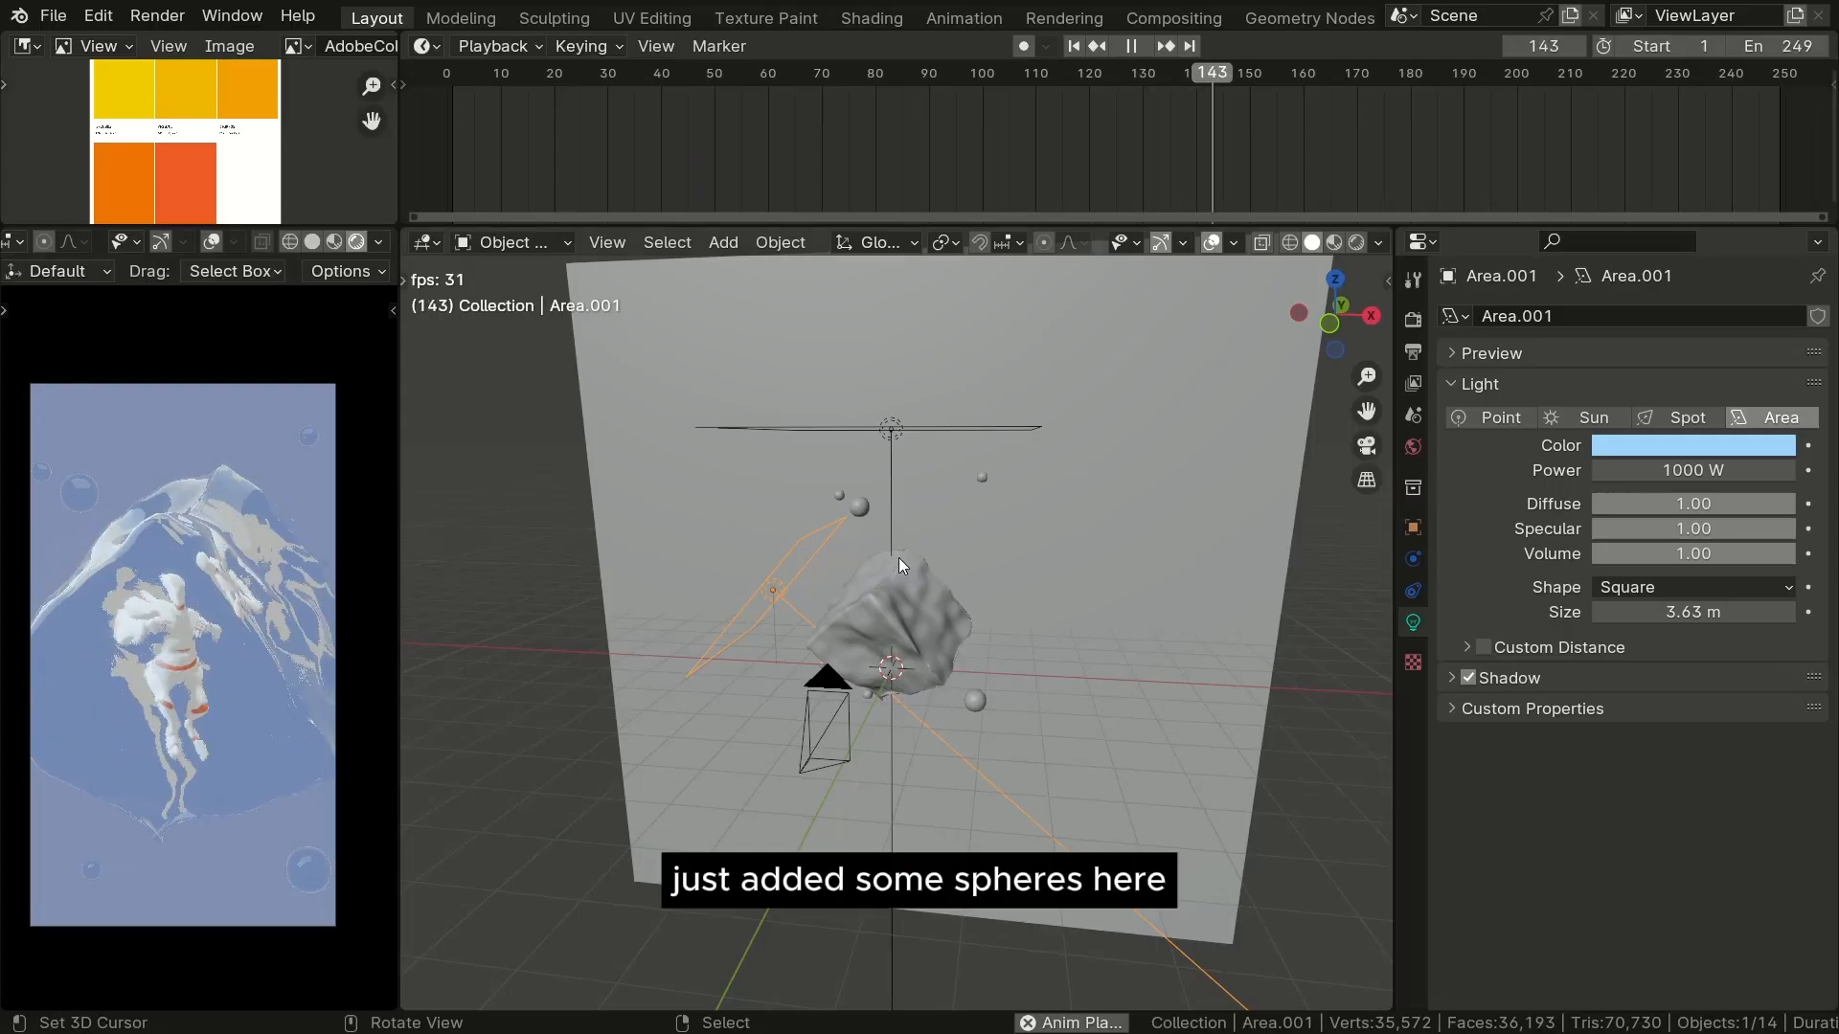
# Step: Select the small sphere above the deformed cube and shift it along the Y axis in a side view
pyautogui.rightClick(858, 508)
pyautogui.moveTo(1063, 512); pyautogui.dragTo(924, 517, button='middle')
pyautogui.moveTo(1067, 495); pyautogui.dragTo(1046, 492)
pyautogui.moveTo(1077, 492); pyautogui.dragTo(996, 492, button='middle')
pyautogui.moveTo(1091, 488); pyautogui.dragTo(1123, 480)
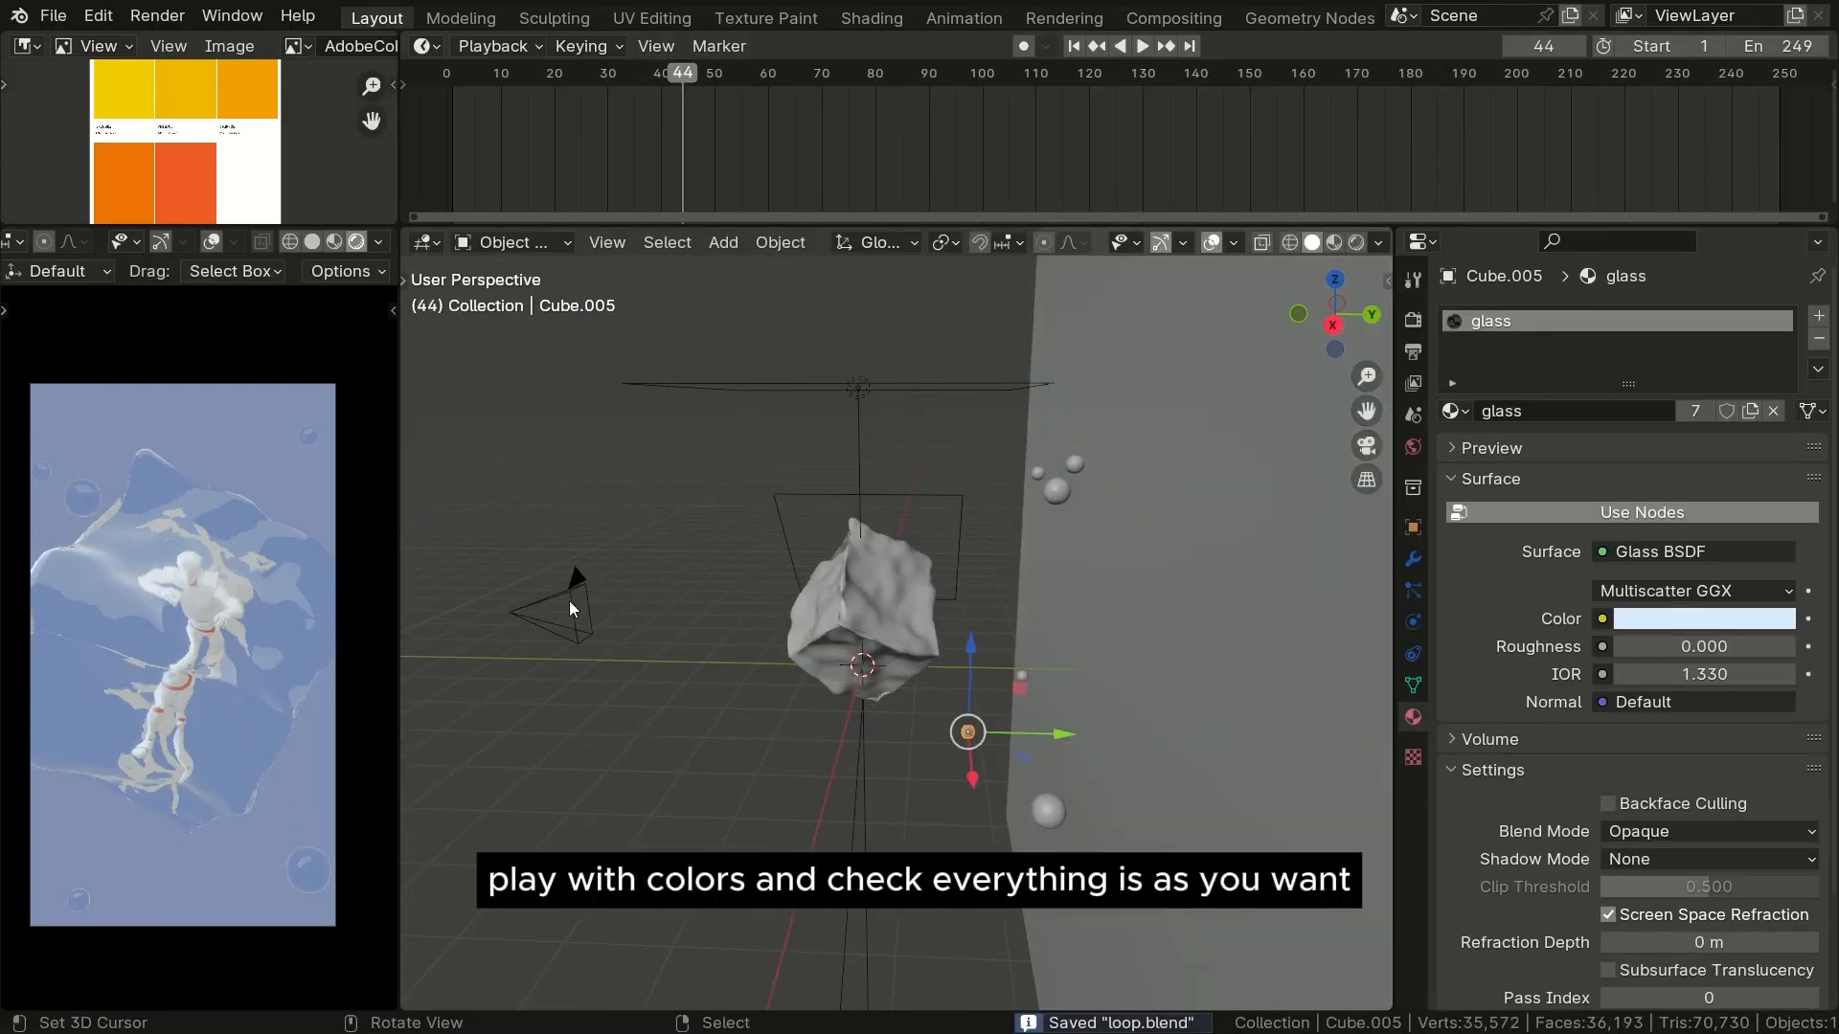